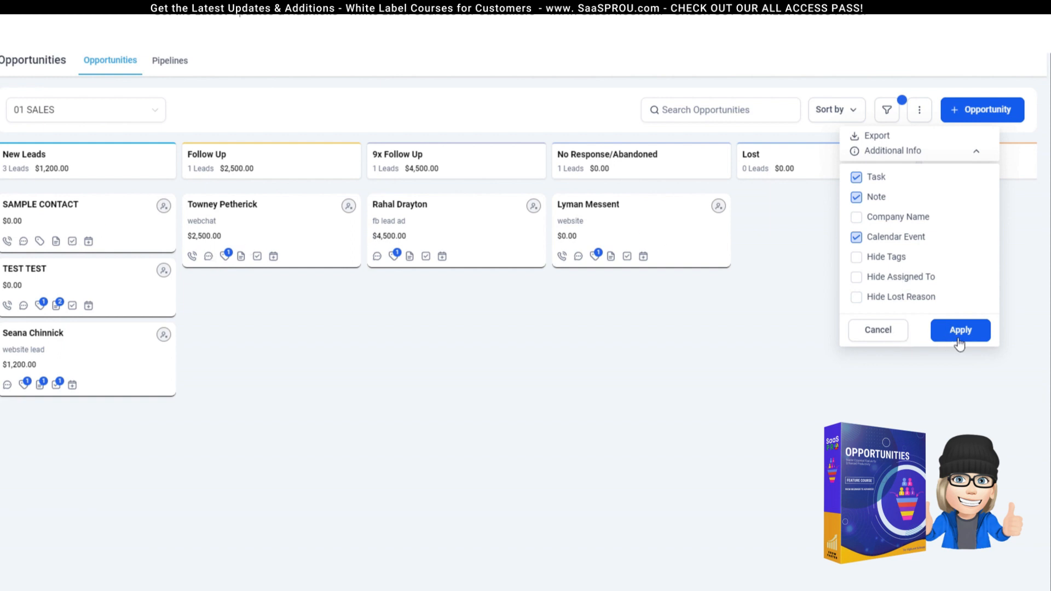
Step: Open the blank Add new opportunity form on the 01 SALES pipeline
click(983, 109)
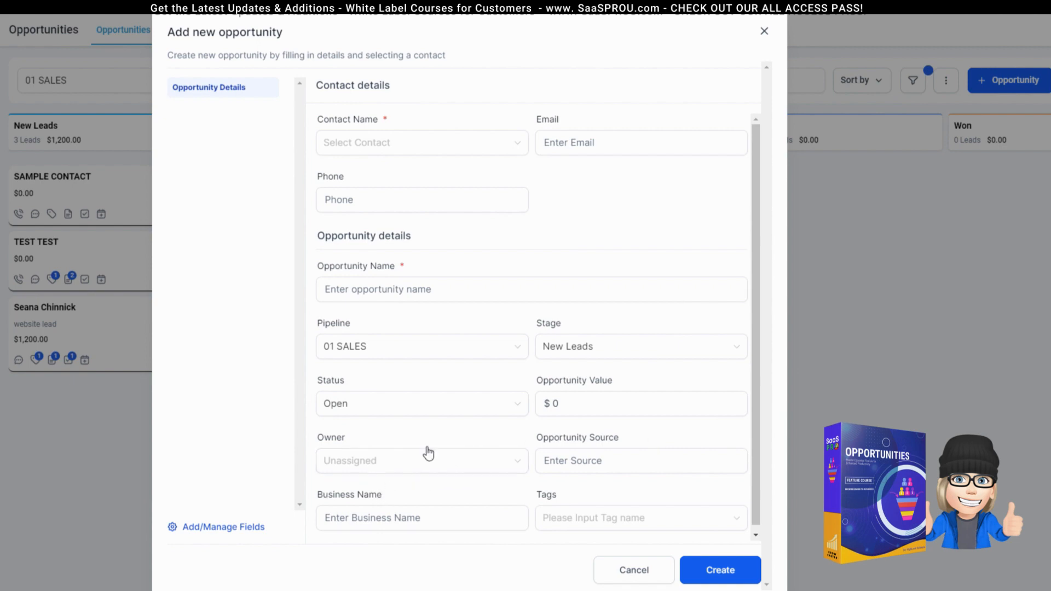
Step: Leave the opportunity form and preview a single-line custom field and its record type
click(206, 527)
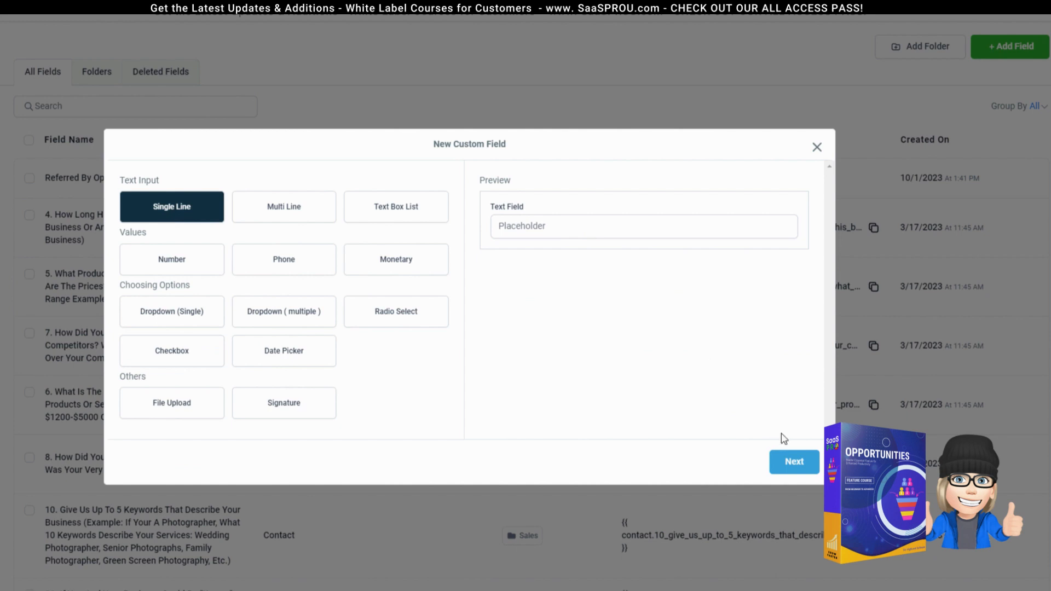
click(796, 464)
click(497, 277)
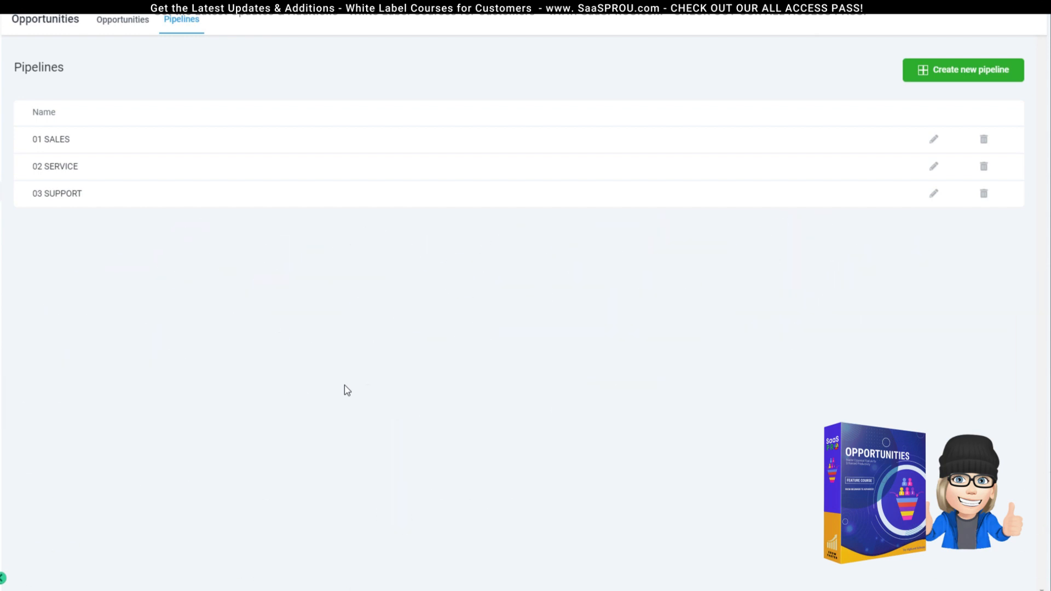
Step: View the 02 SERVICE and 03 SUPPORT boards, then go to the pipelines list
click(118, 20)
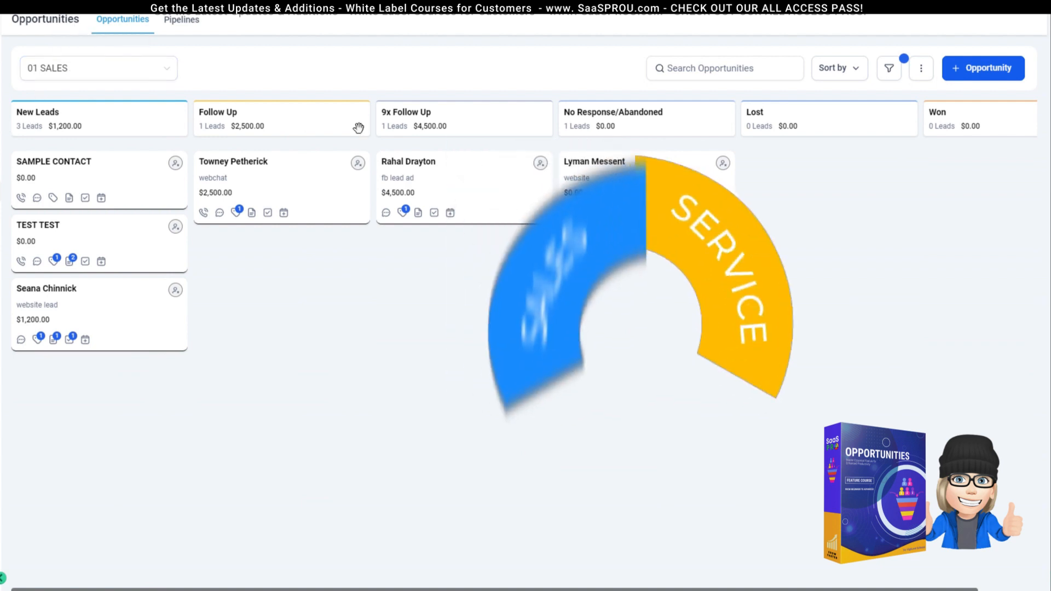
click(82, 68)
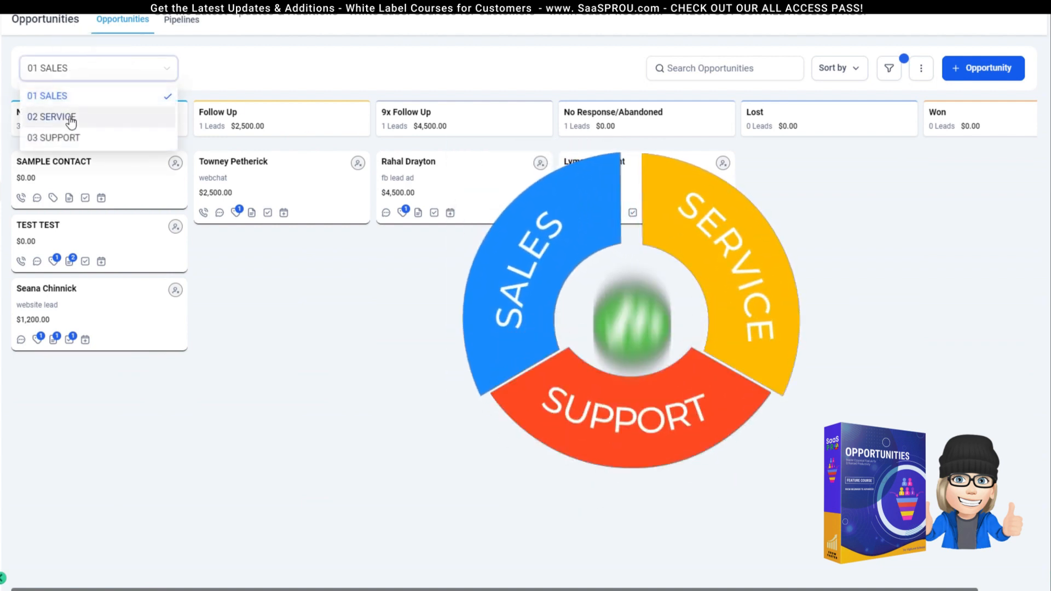
click(73, 115)
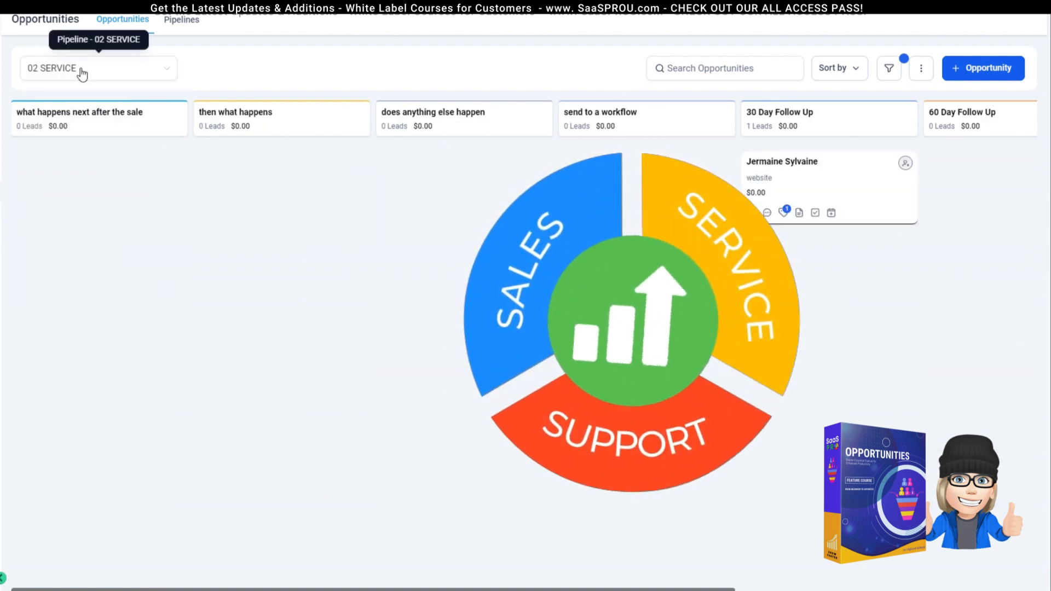
click(82, 68)
click(63, 137)
click(182, 19)
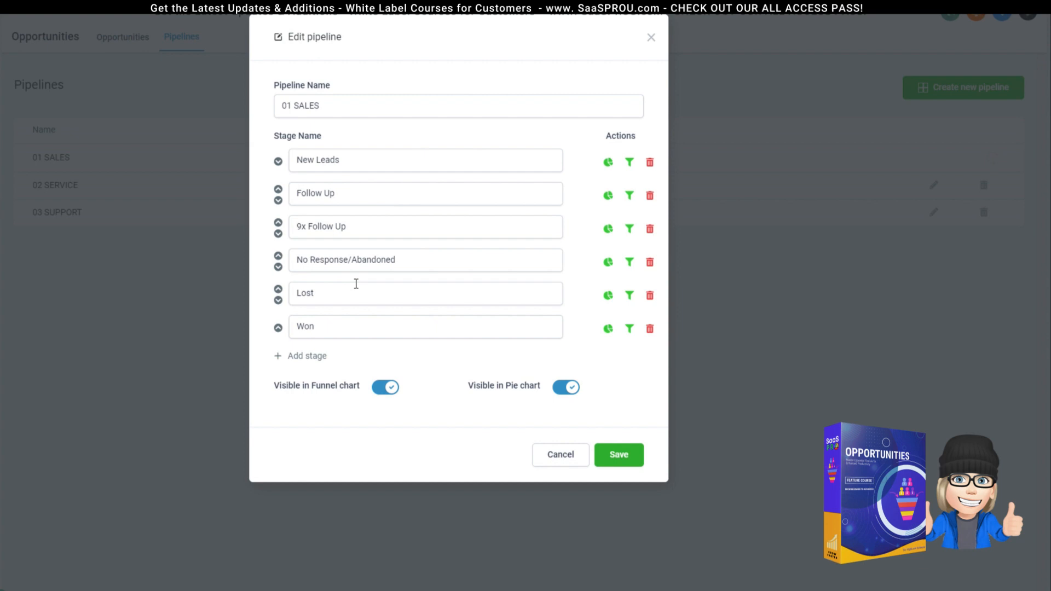
Step: Save 01 SALES, inspect the 02 SERVICE and 03 SUPPORT stages unchanged, and start a new pipeline
click(619, 455)
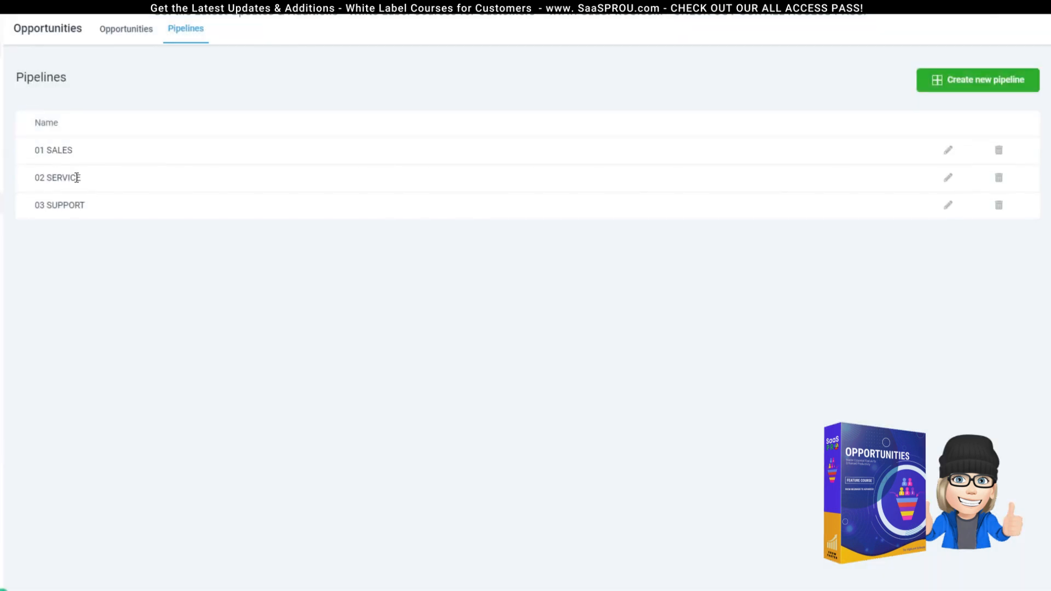
click(948, 177)
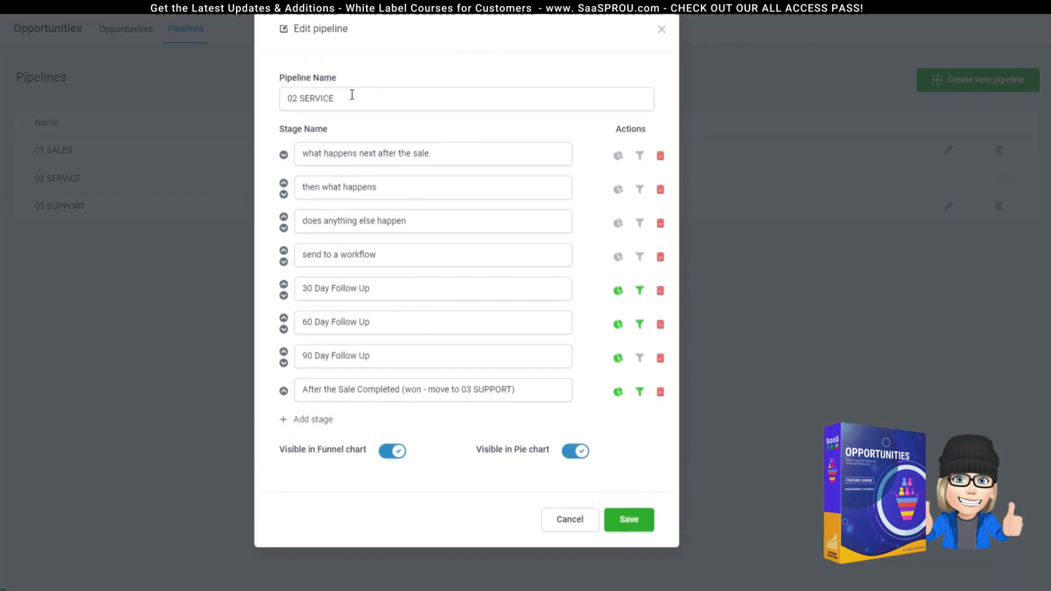
click(661, 30)
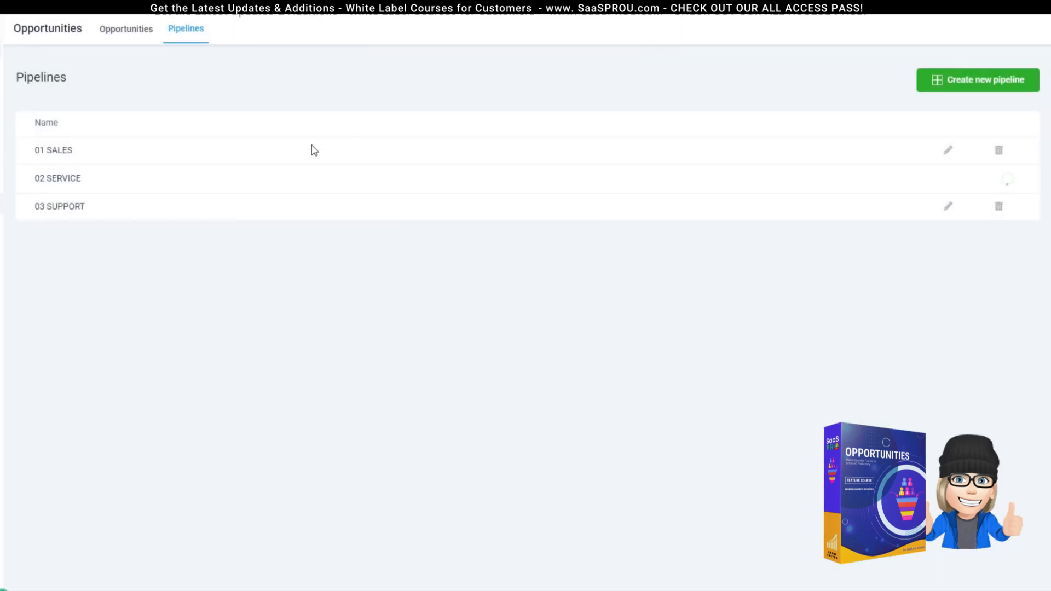
click(948, 206)
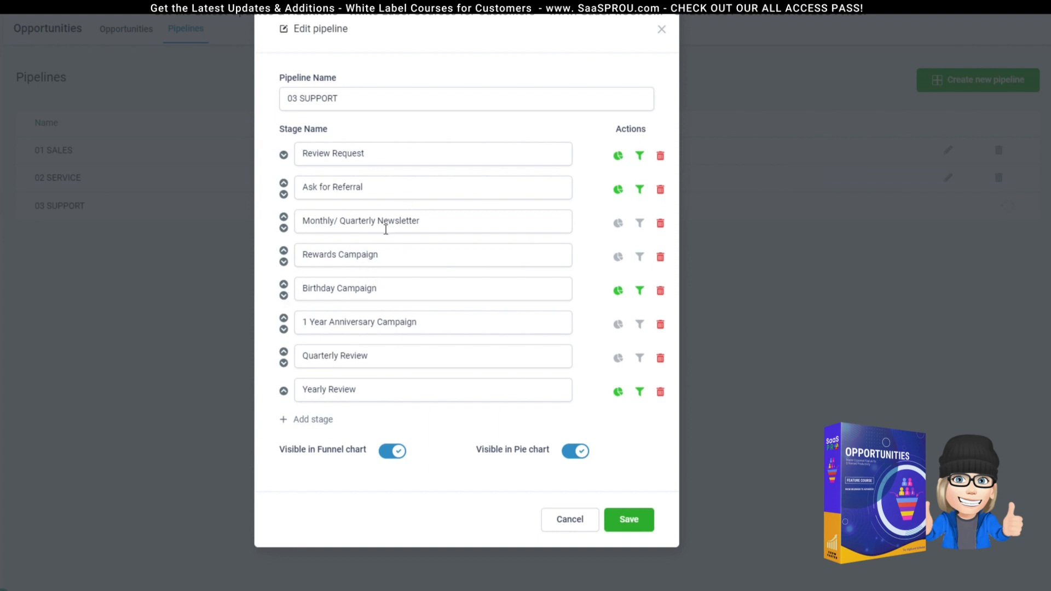
click(570, 520)
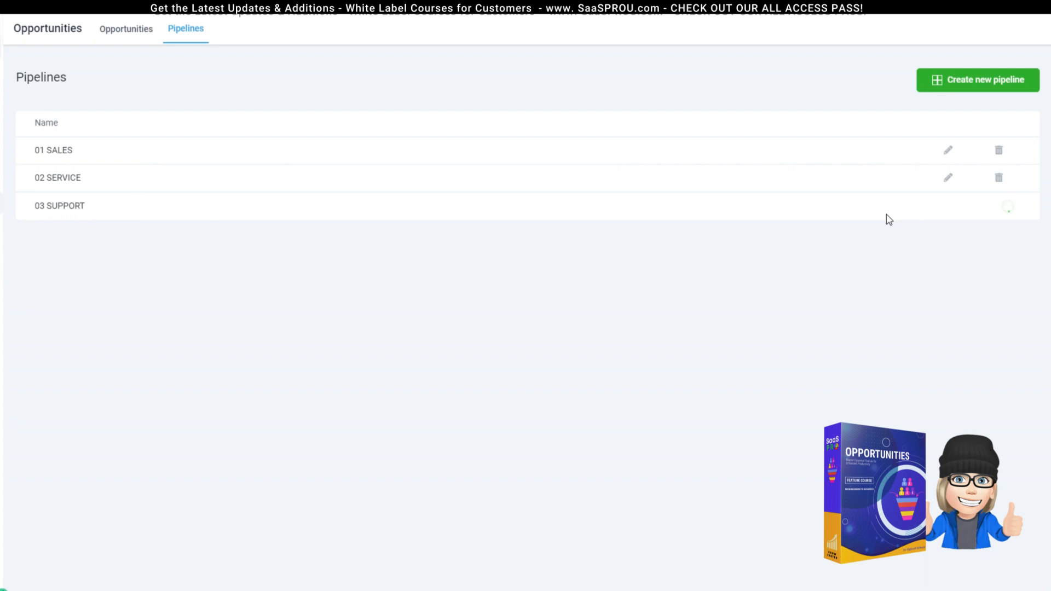
click(970, 87)
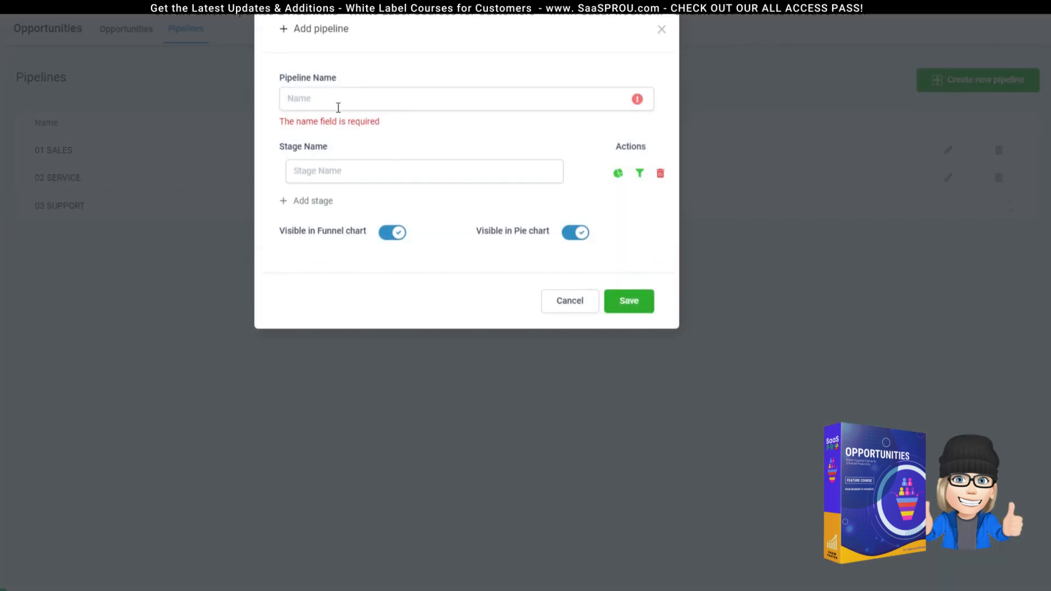
Step: Name the new pipeline SALES and its first stage NEW LEAD
click(298, 97)
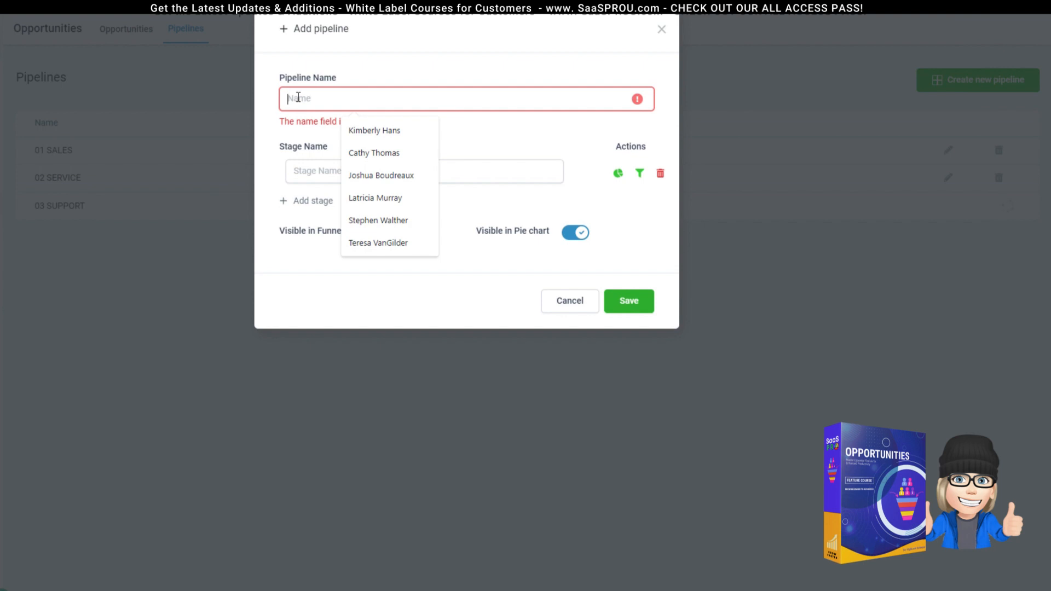
text(SALES)
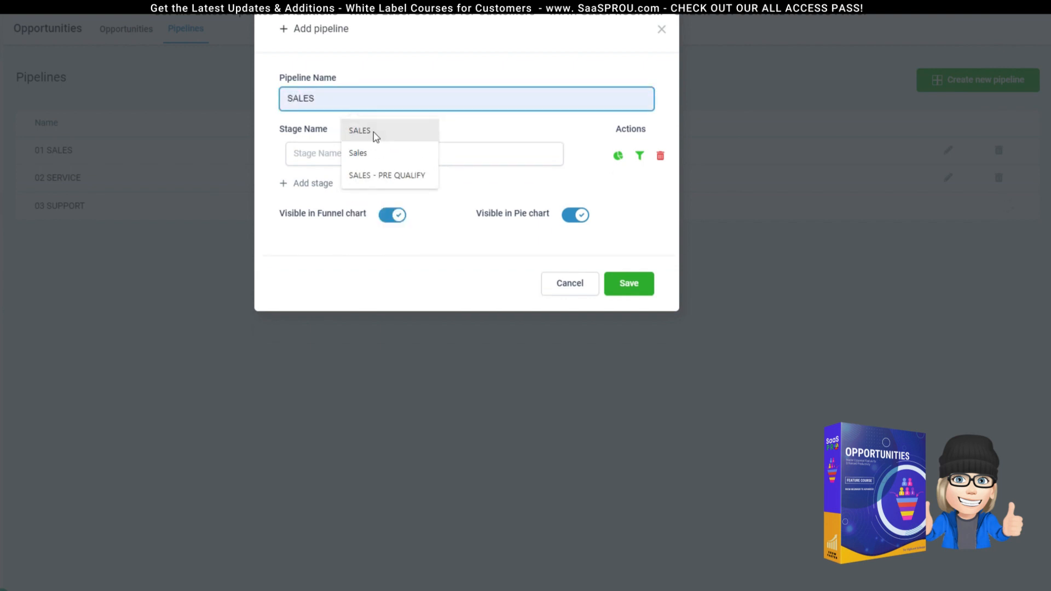
click(374, 134)
click(335, 157)
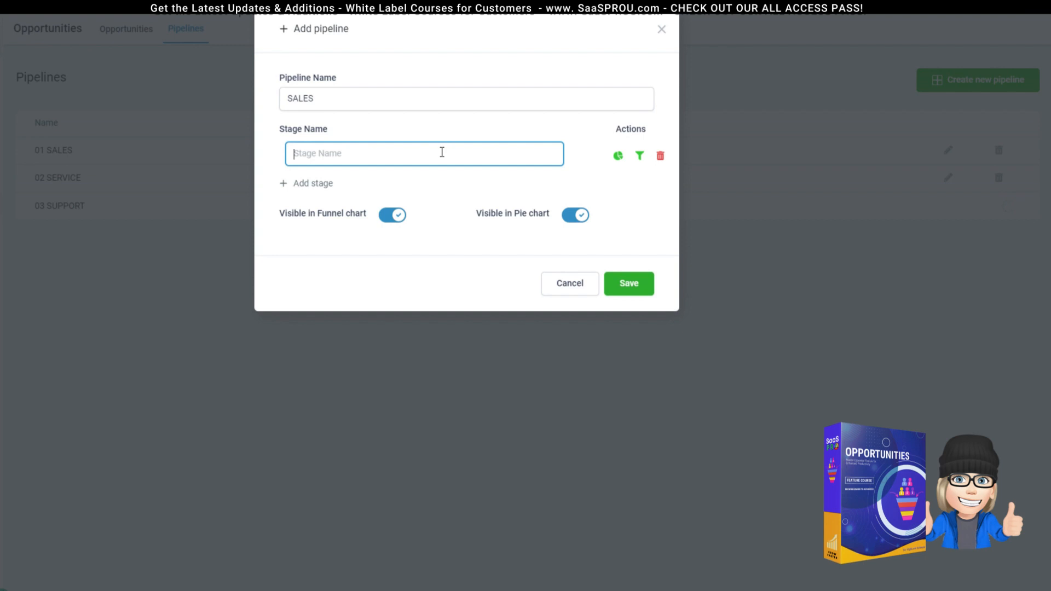
text(NEW LEAD)
Step: Add stages CALL THE LEAD, FOLLOW UP and SET APPOINTMENT, plus an empty fifth stage
click(310, 184)
click(321, 187)
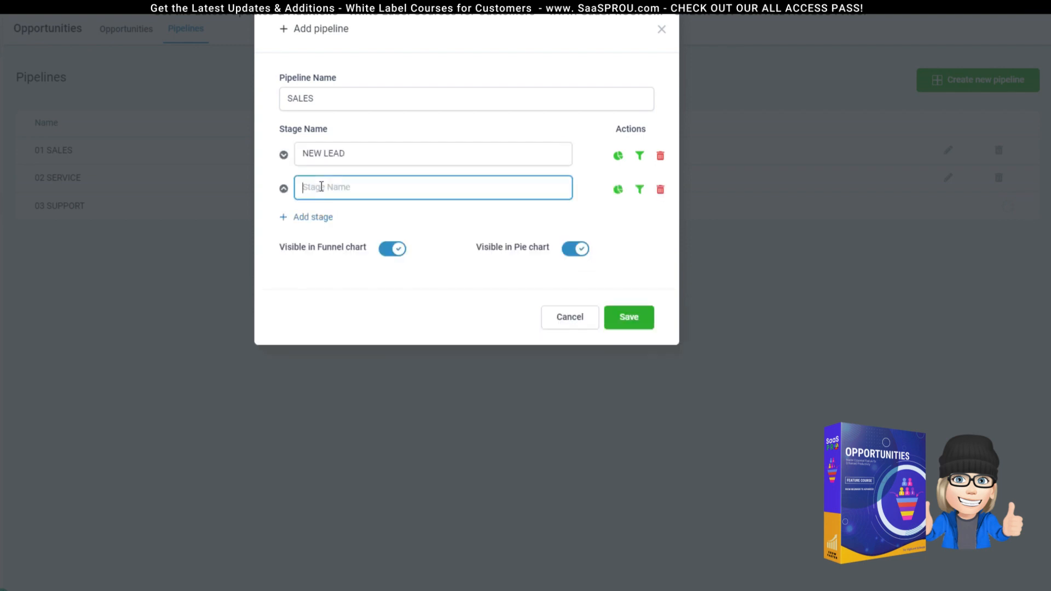
text(CALL THE LEAD)
click(322, 217)
click(331, 219)
text(FOLLOW UP)
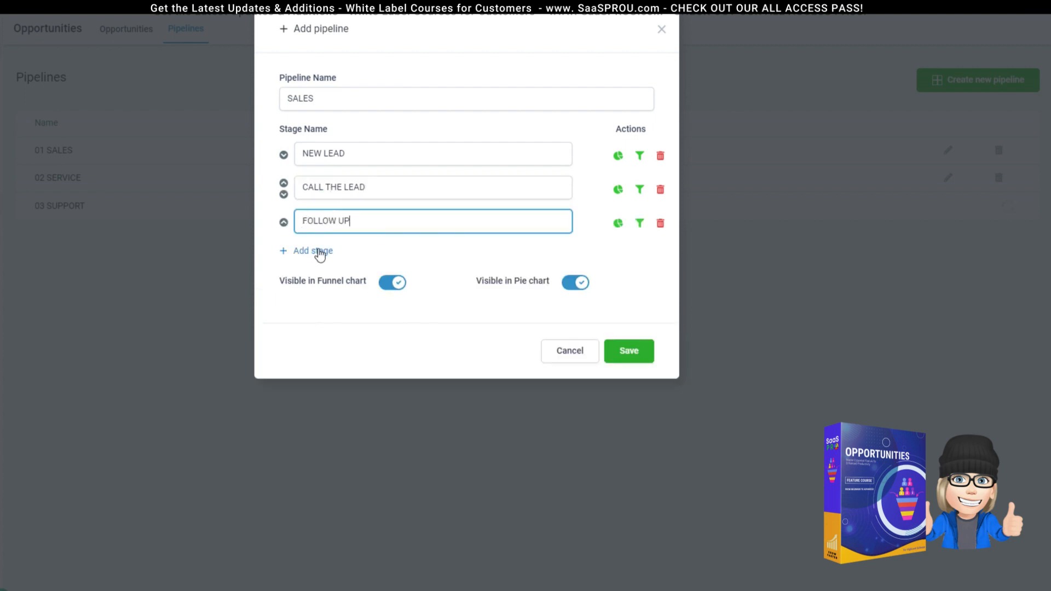
click(321, 252)
click(329, 253)
text(SET APPOINTM)
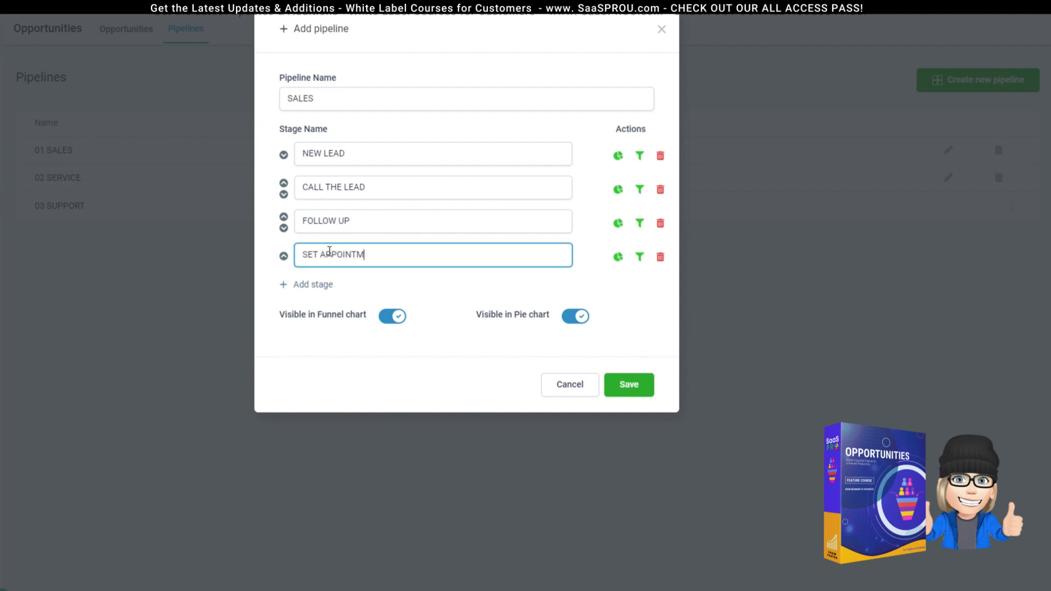
text(ENT)
click(313, 285)
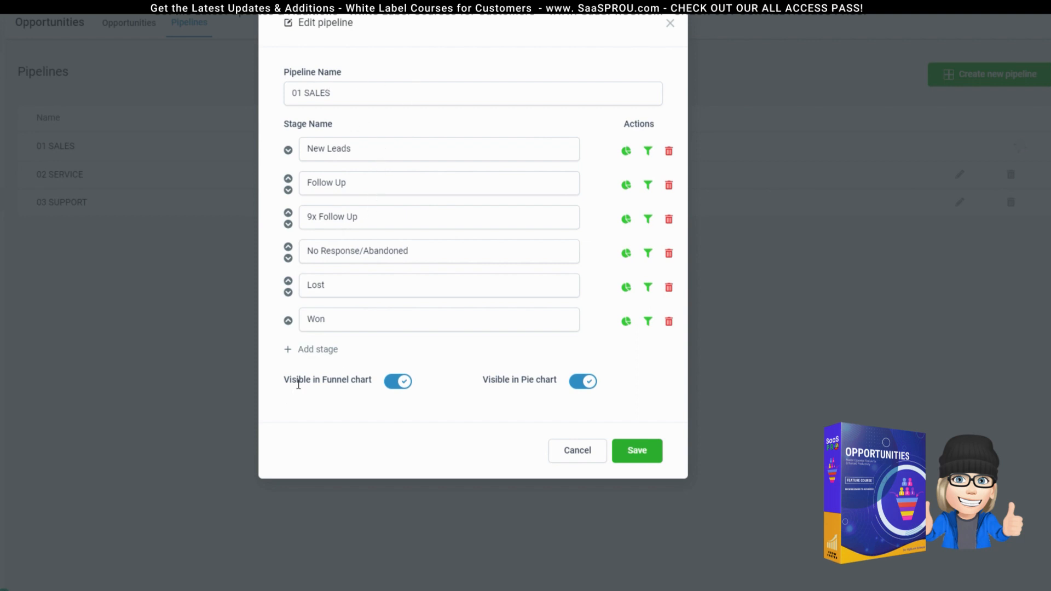
Step: Toggle 01 SALES's funnel and pie chart visibility off and back on, then save
click(395, 384)
click(401, 382)
click(572, 388)
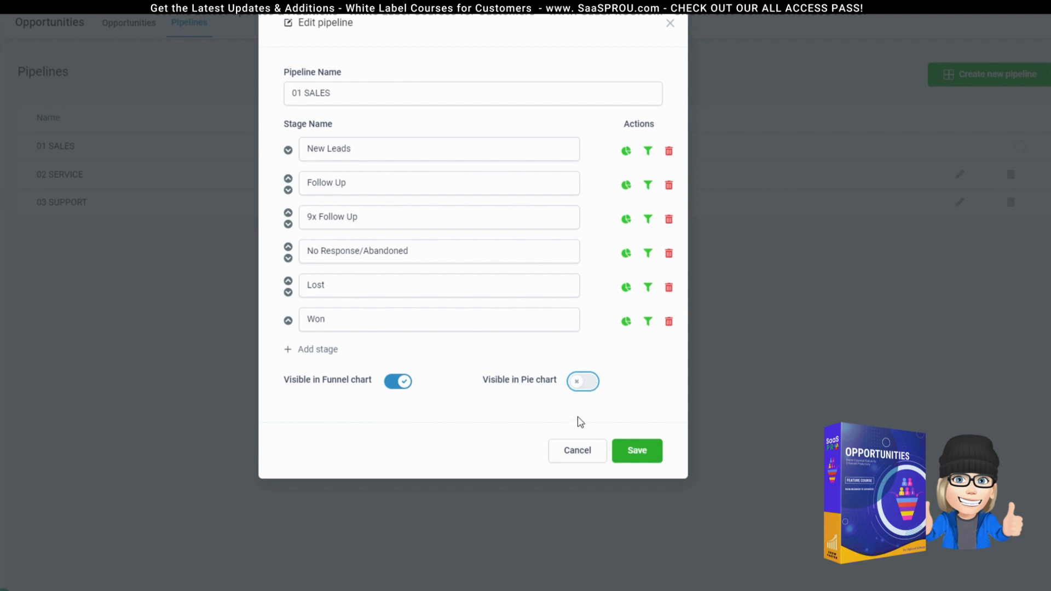
click(586, 385)
click(638, 453)
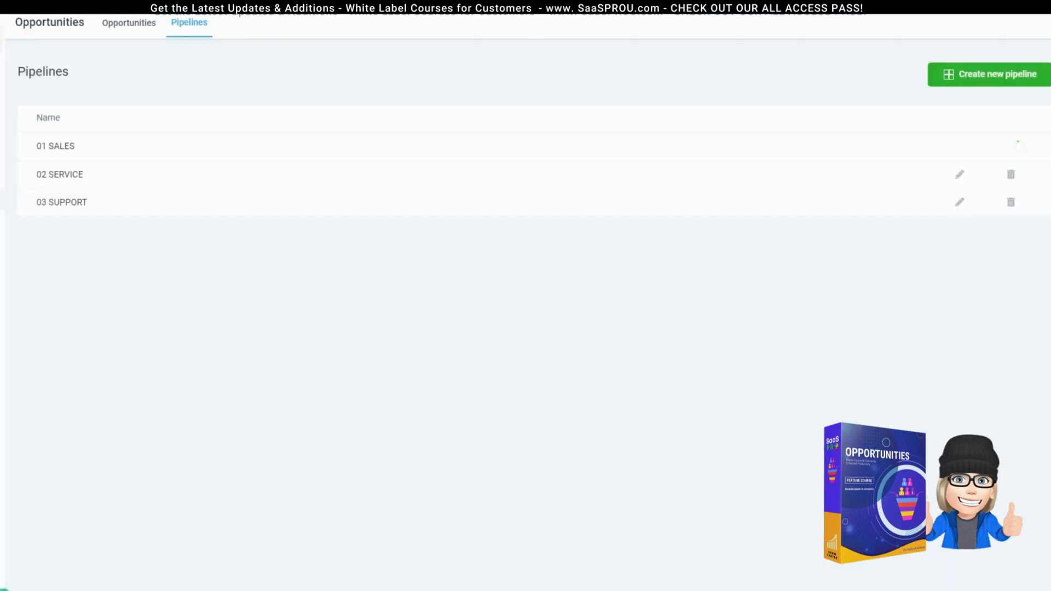
Step: Open the reporting dashboard and switch its funnel chart to 02 SERVICE
click(1, 107)
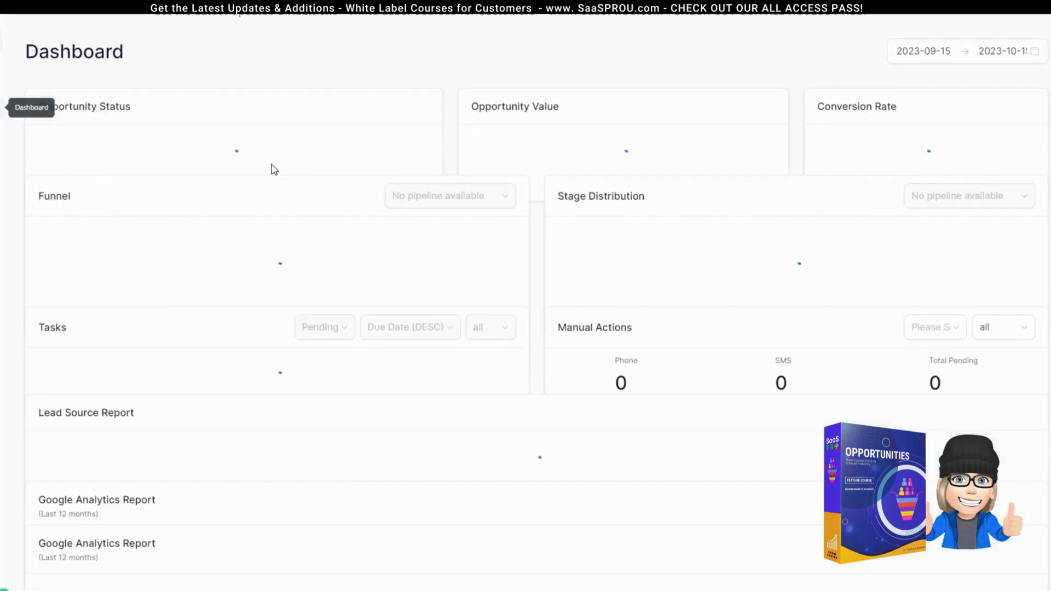
scroll(657, 425, down, 3)
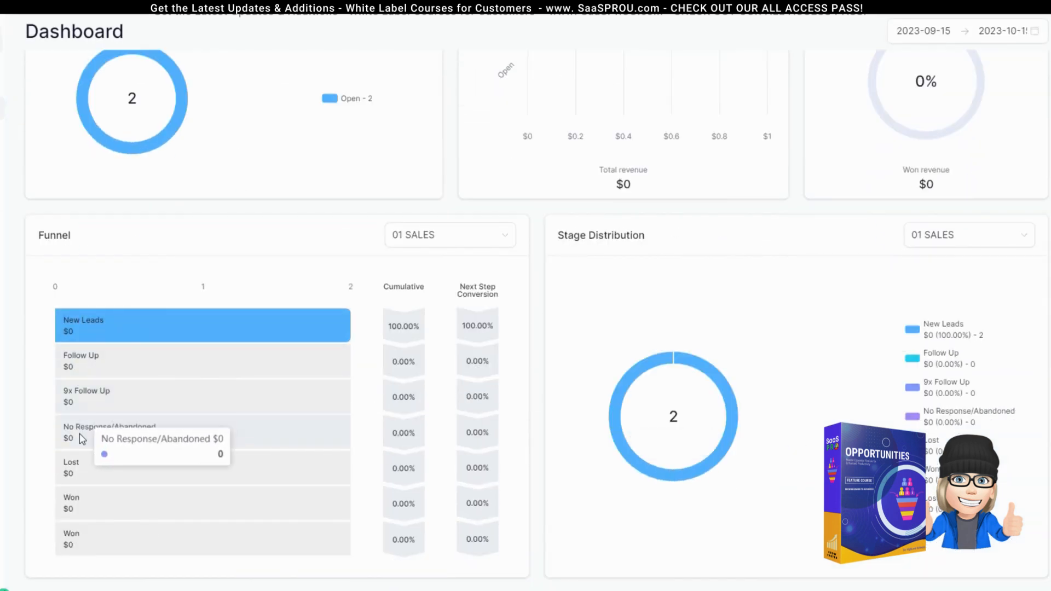
click(439, 241)
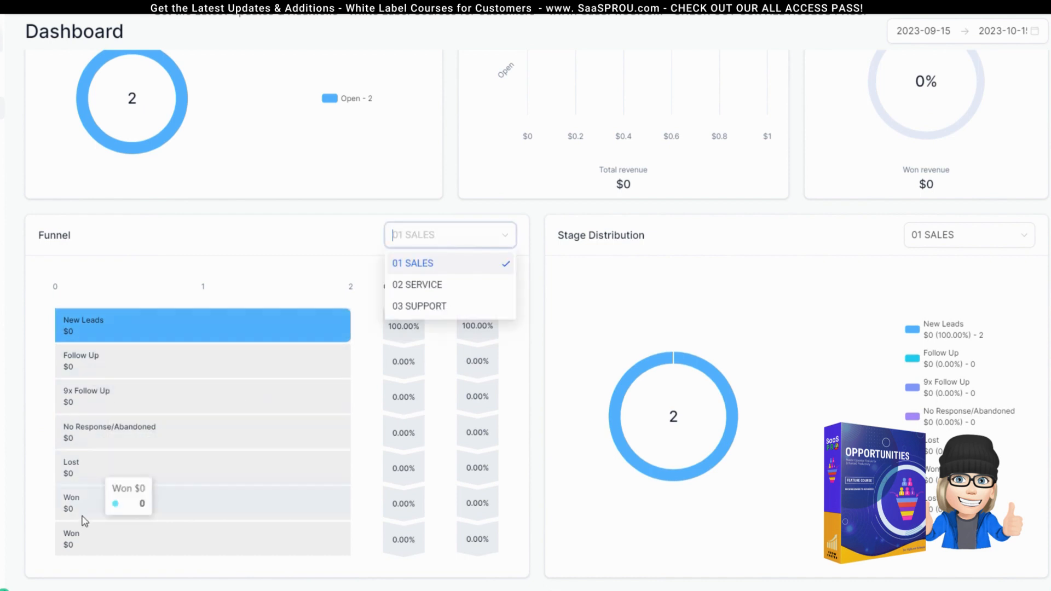
click(415, 284)
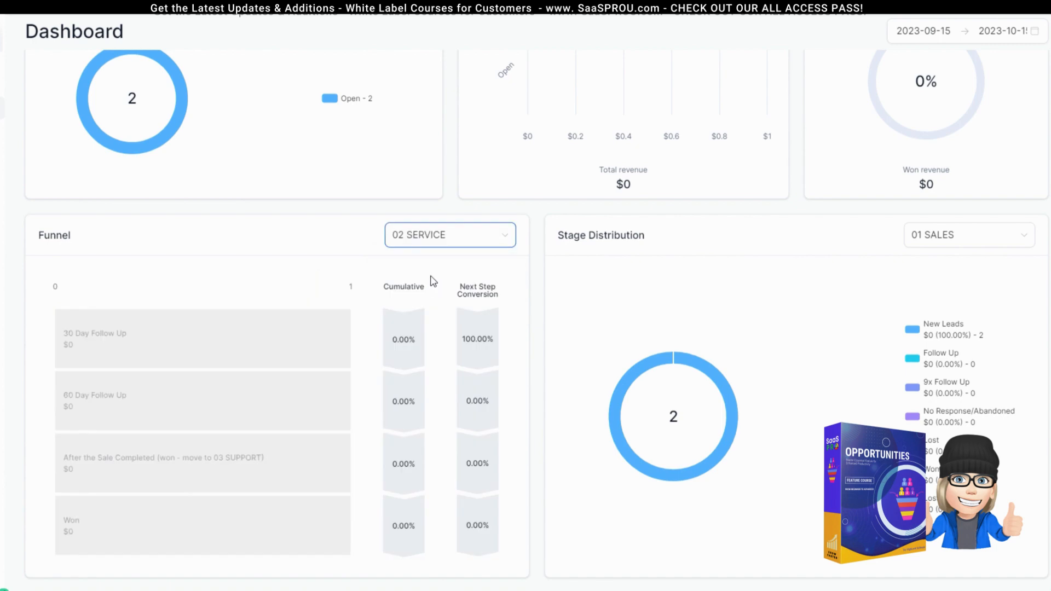
scroll(95, 417, down, 8)
scroll(95, 417, up, 7)
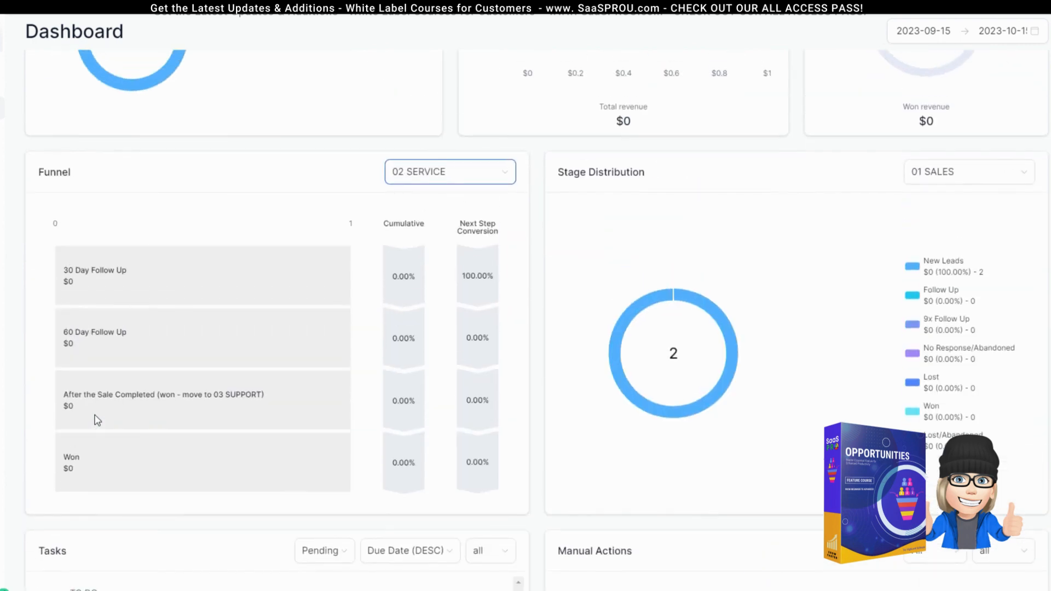
Step: Show the funnel for 03 SUPPORT and 01 SALES, then return to the Opportunities board
click(470, 175)
click(441, 247)
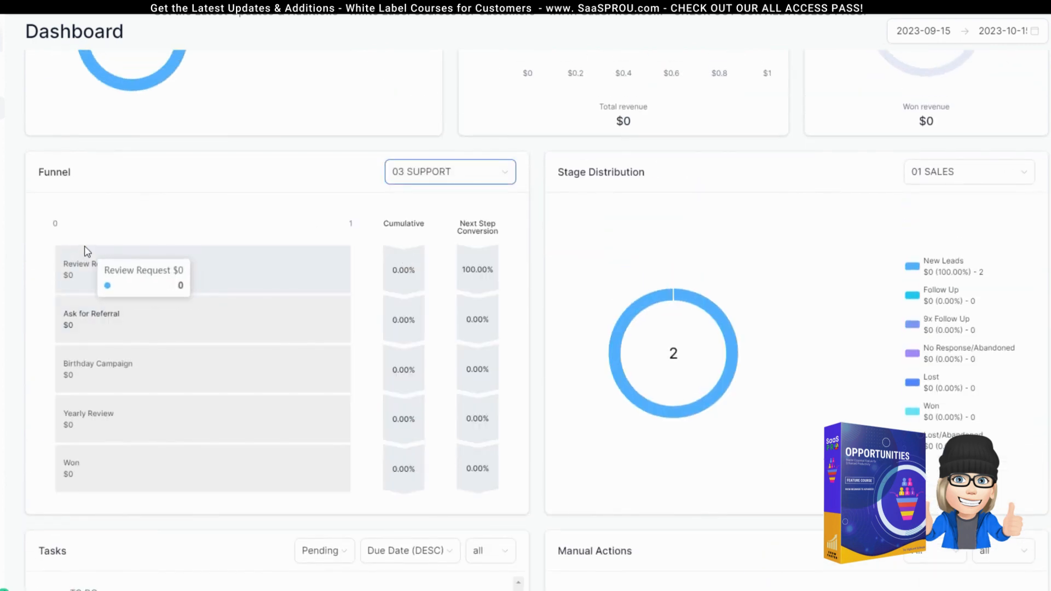
click(486, 179)
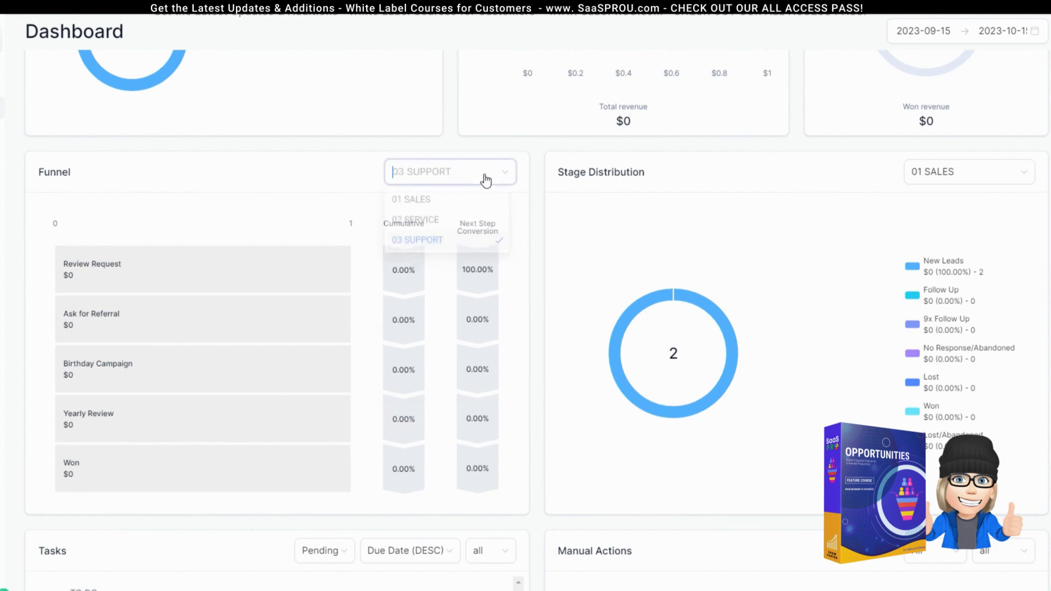
click(446, 202)
scroll(451, 291, up, 2)
click(452, 303)
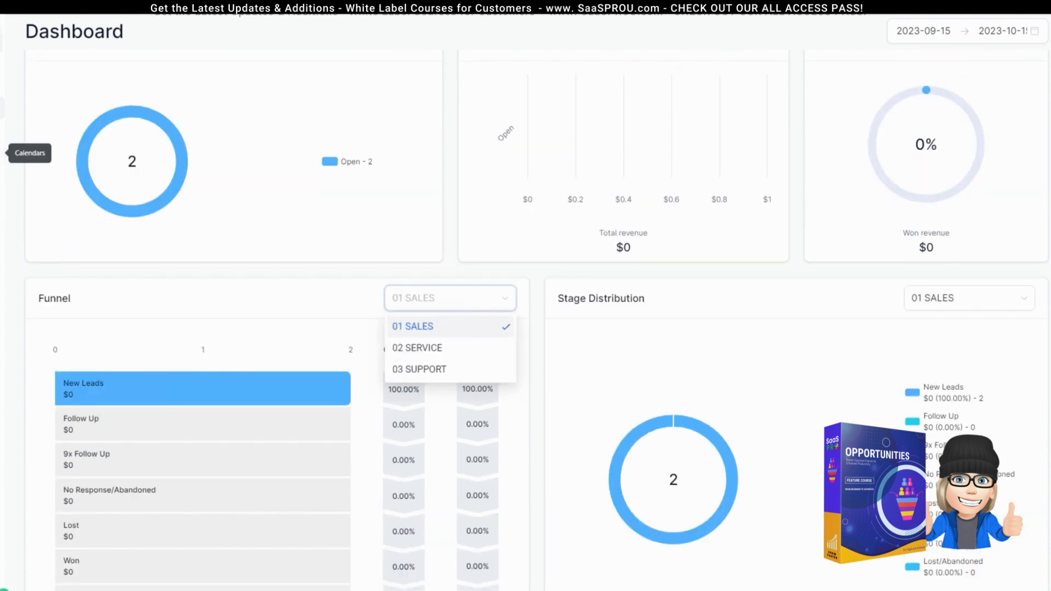
click(2, 199)
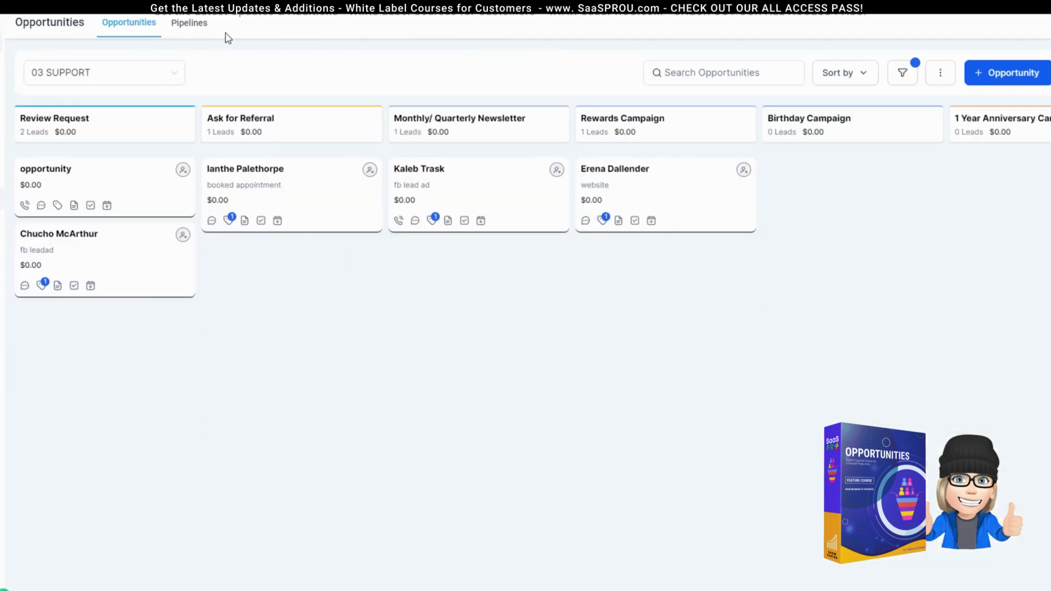
Step: Cycle the board through 01 SALES, 02 SERVICE, 03 SUPPORT and back to 01 SALES, then list pipelines
click(197, 28)
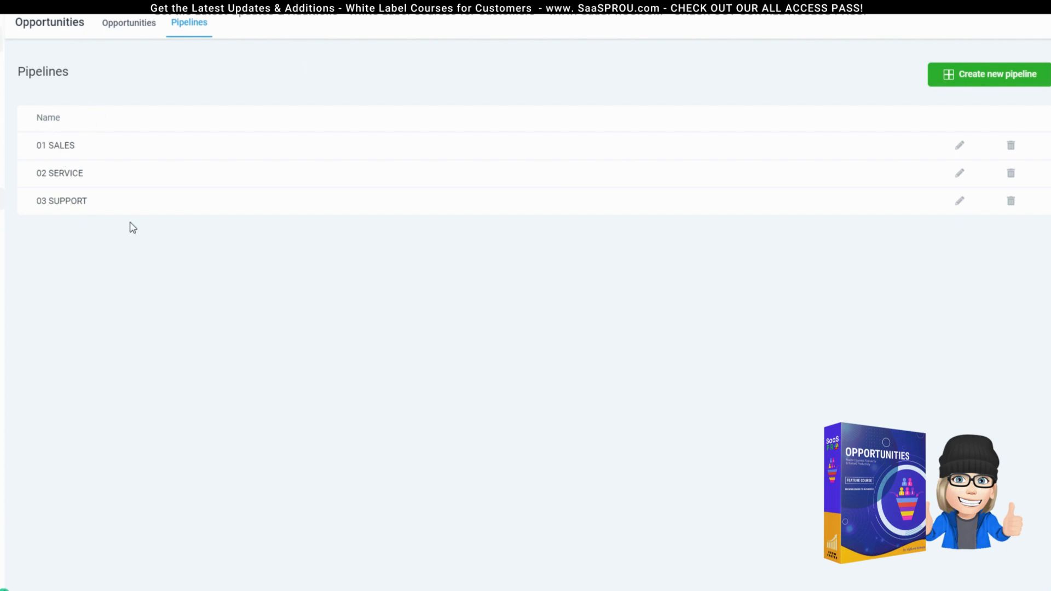
click(125, 26)
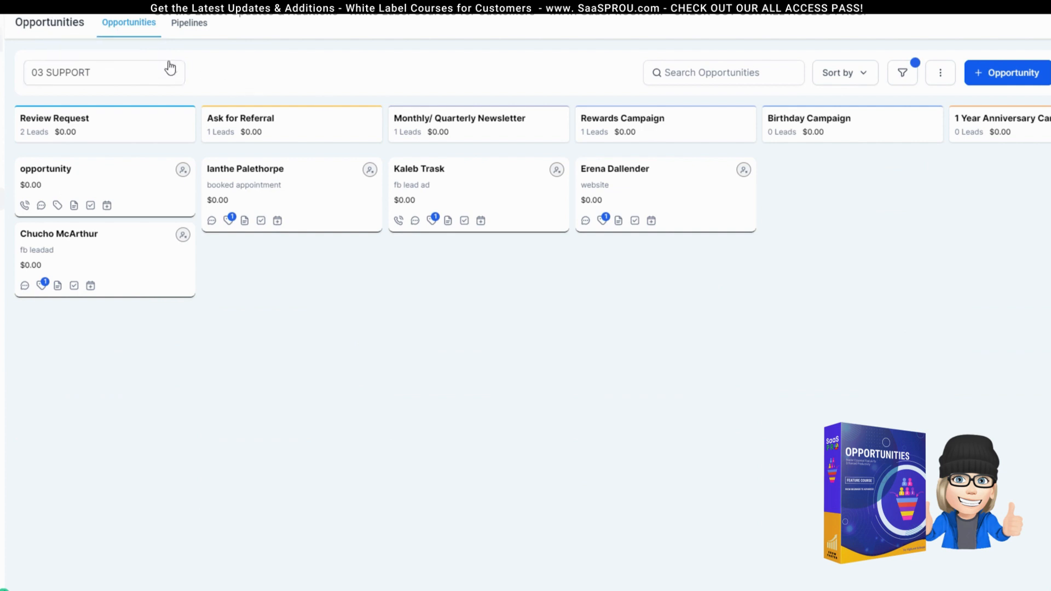
click(154, 72)
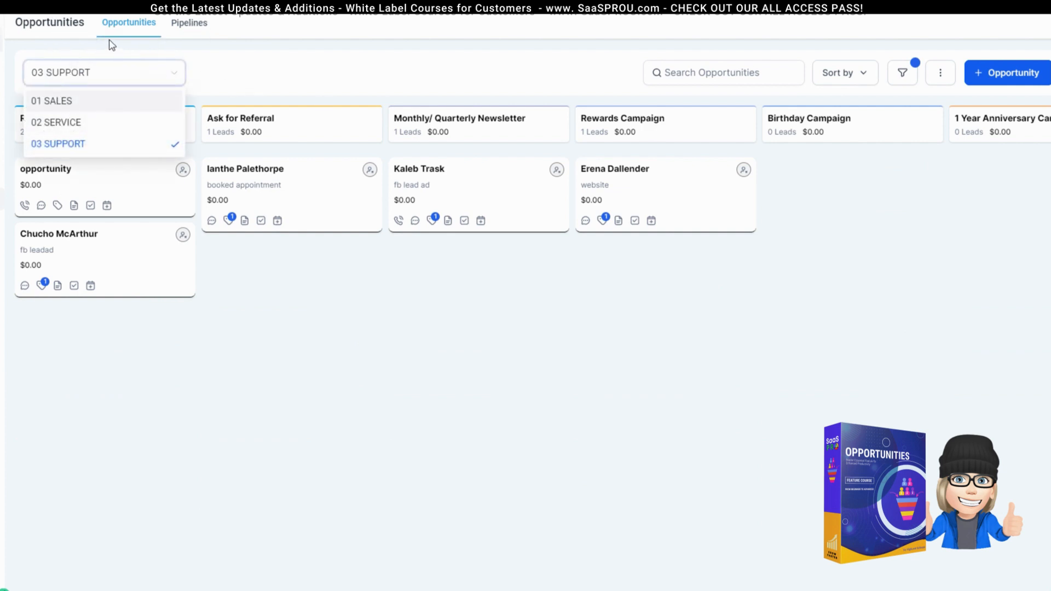
click(53, 102)
click(96, 77)
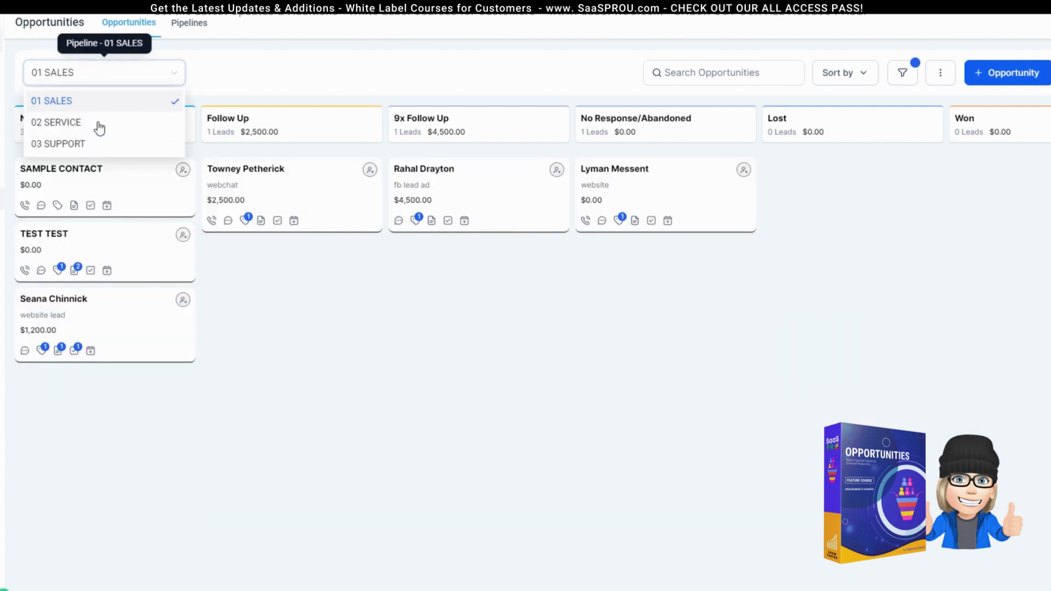
click(96, 122)
click(92, 72)
click(98, 143)
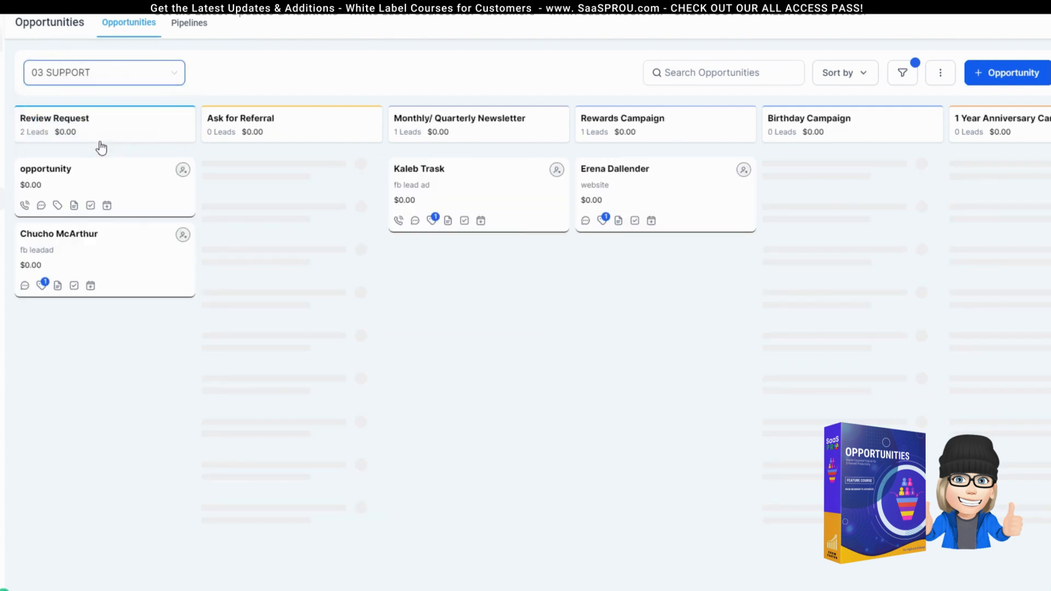
click(78, 73)
click(55, 102)
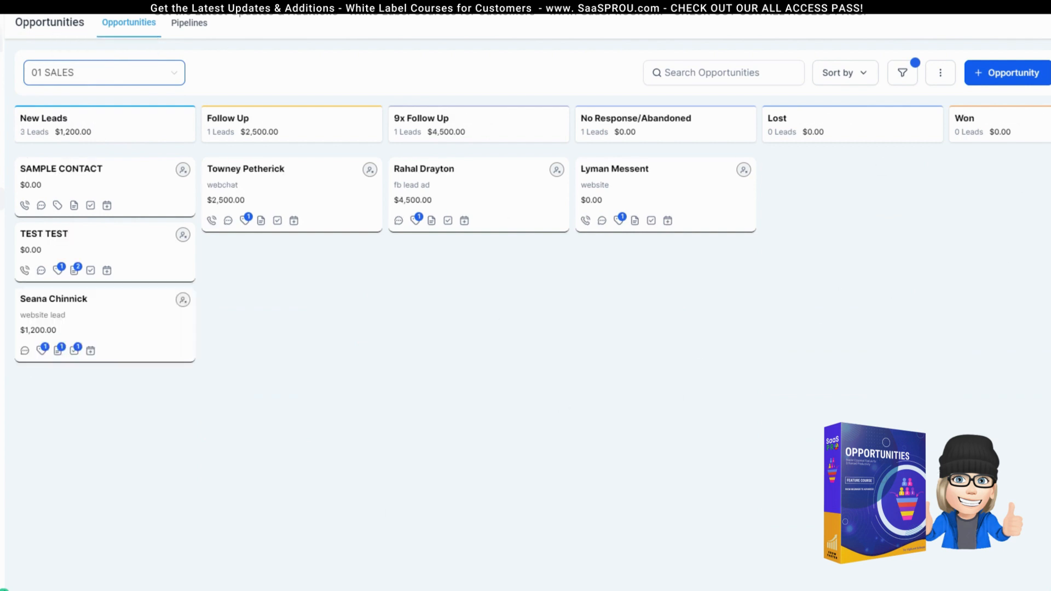
click(189, 24)
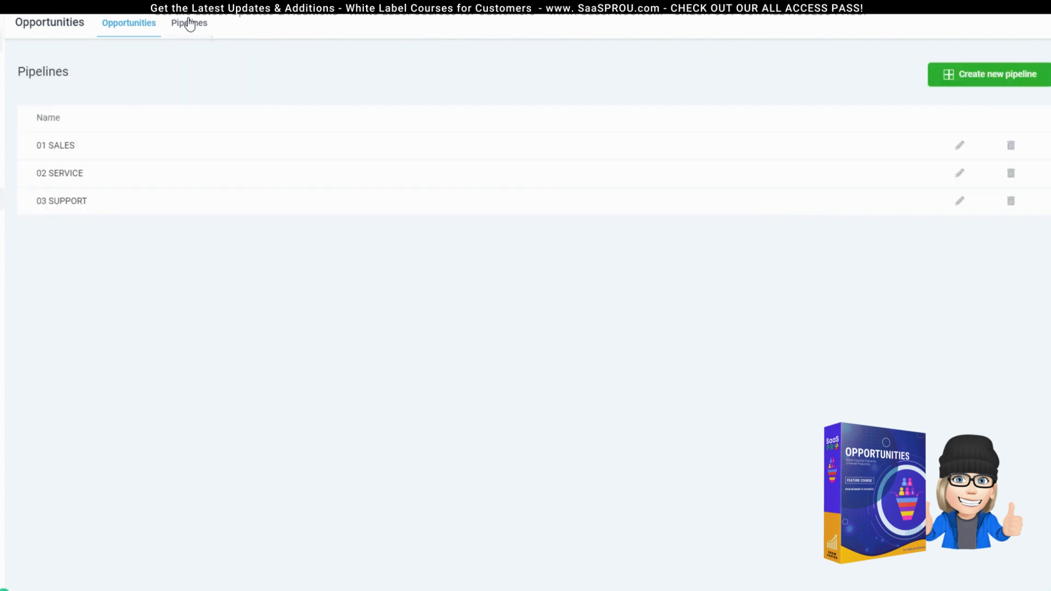
Step: Add a new stage named 'forgot one' to the 01 SALES pipeline
click(960, 146)
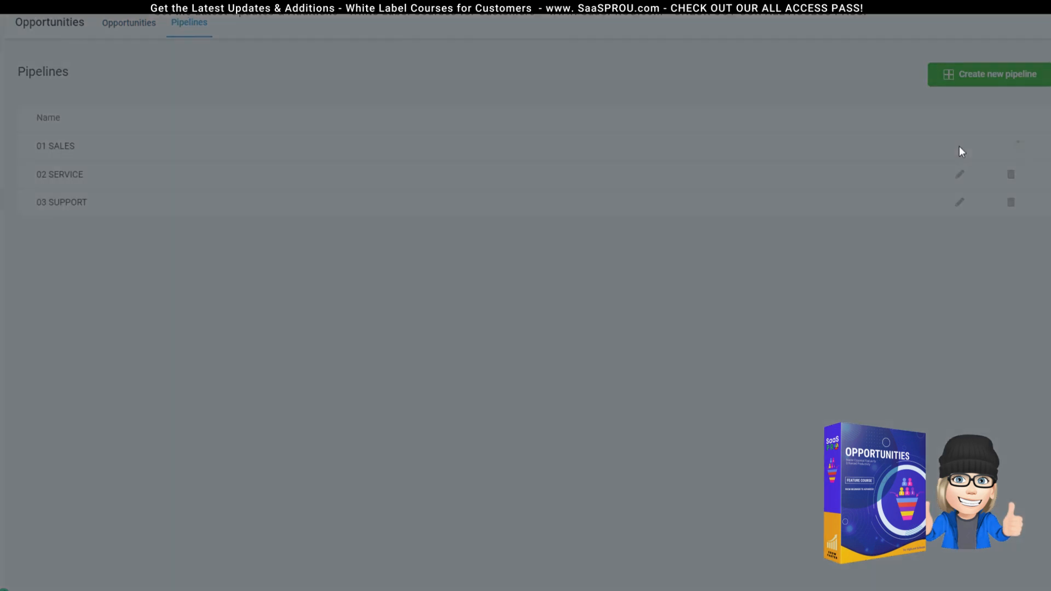
click(311, 349)
click(339, 360)
text(forgot one)
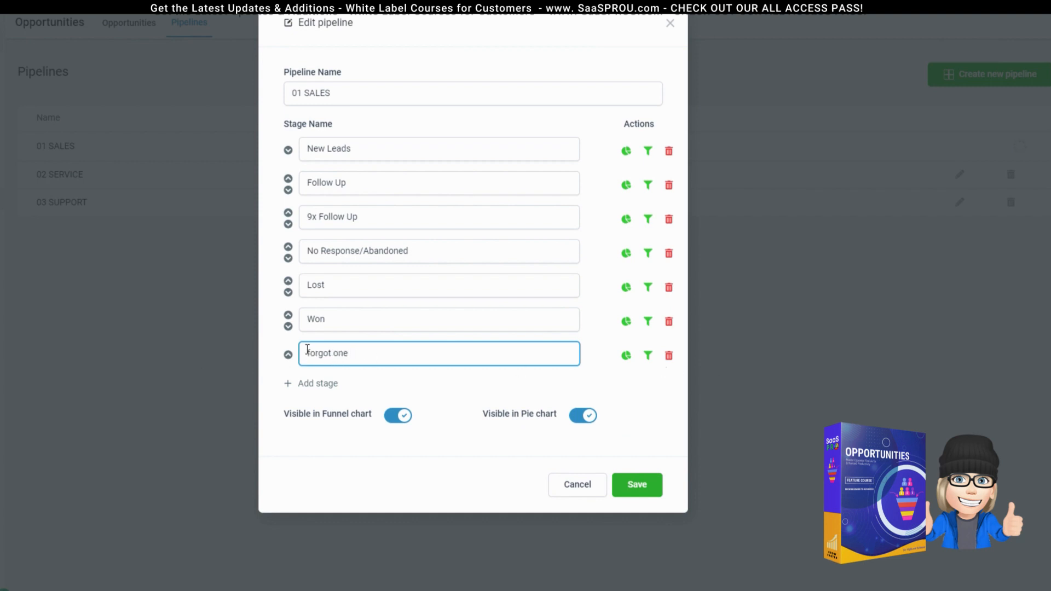
Step: Move 'forgot one' above No Response/Abandoned, delete it, and save 01 SALES
click(288, 355)
click(288, 316)
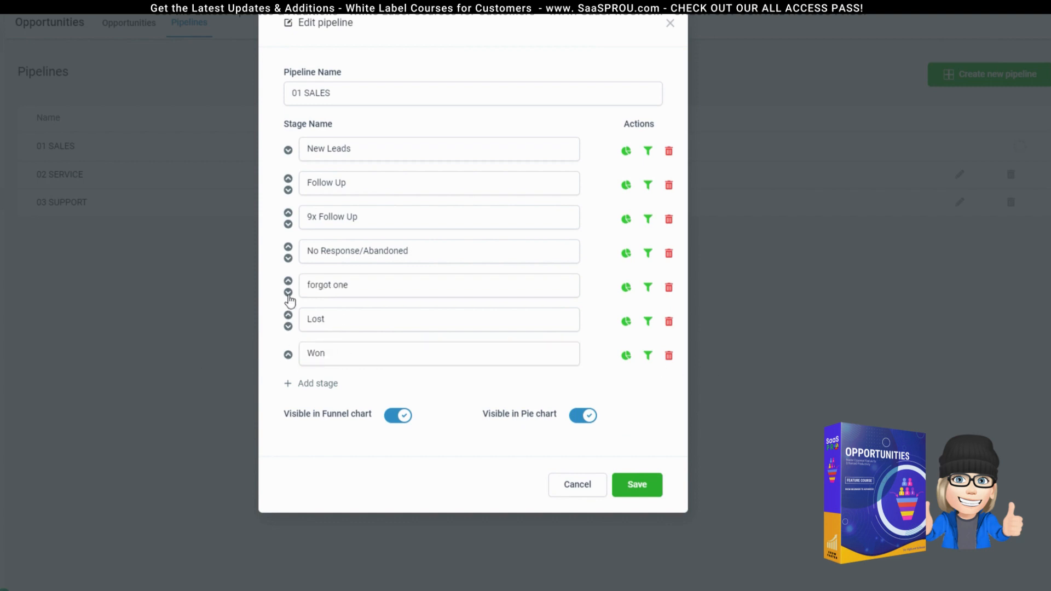
click(288, 282)
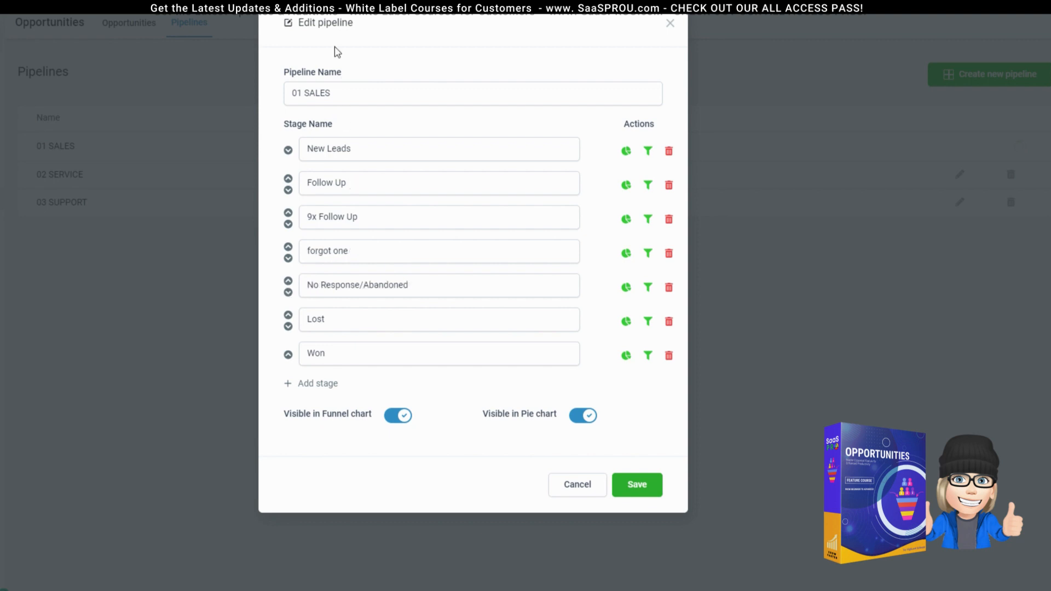
click(668, 254)
click(535, 51)
click(638, 451)
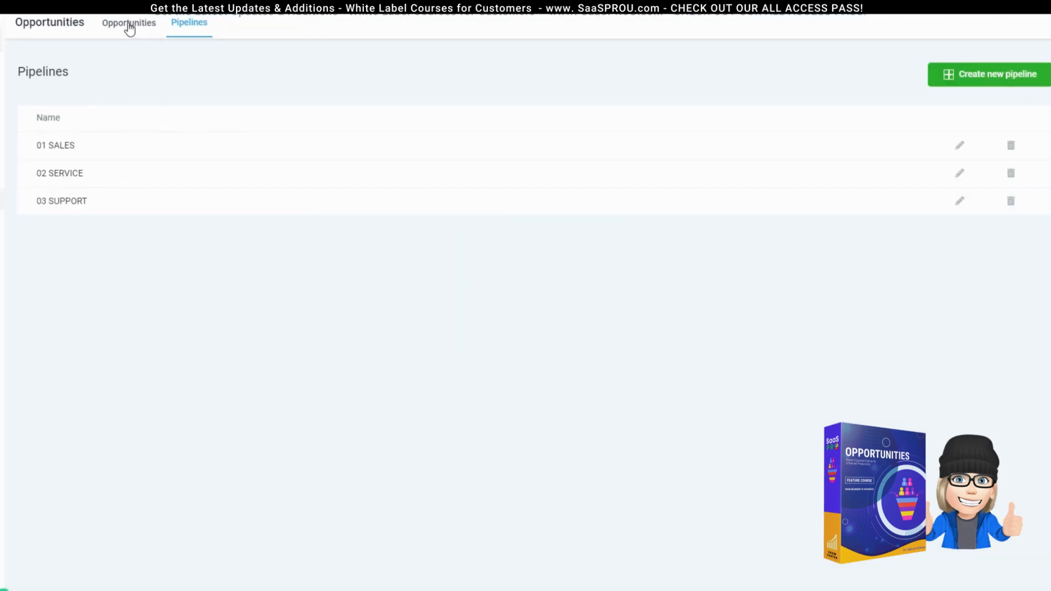
Step: Return to the 01 SALES board and open the Quick Actions menu from the lightning icon
click(130, 24)
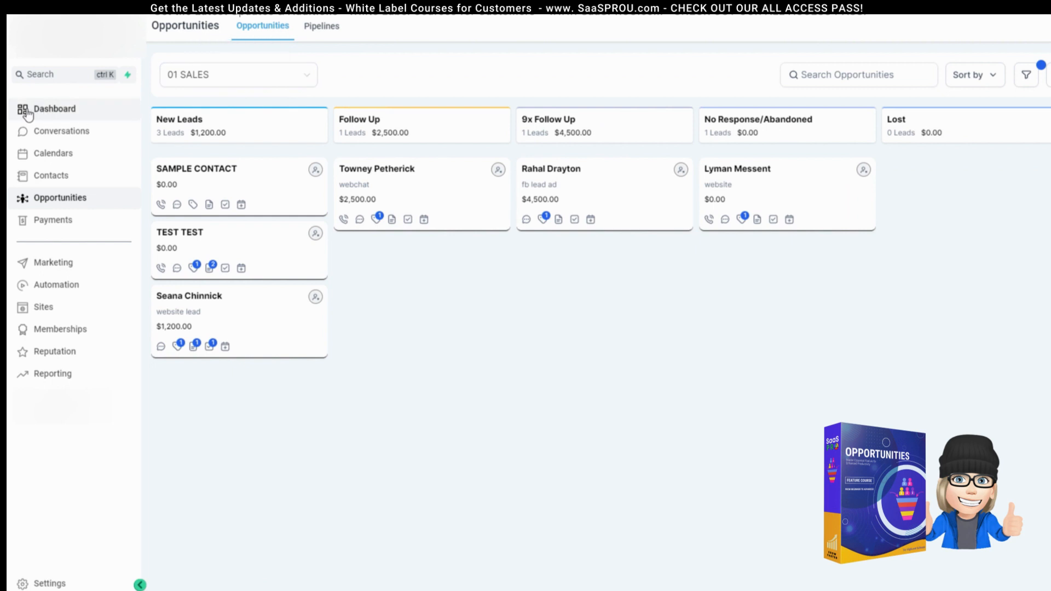
click(126, 79)
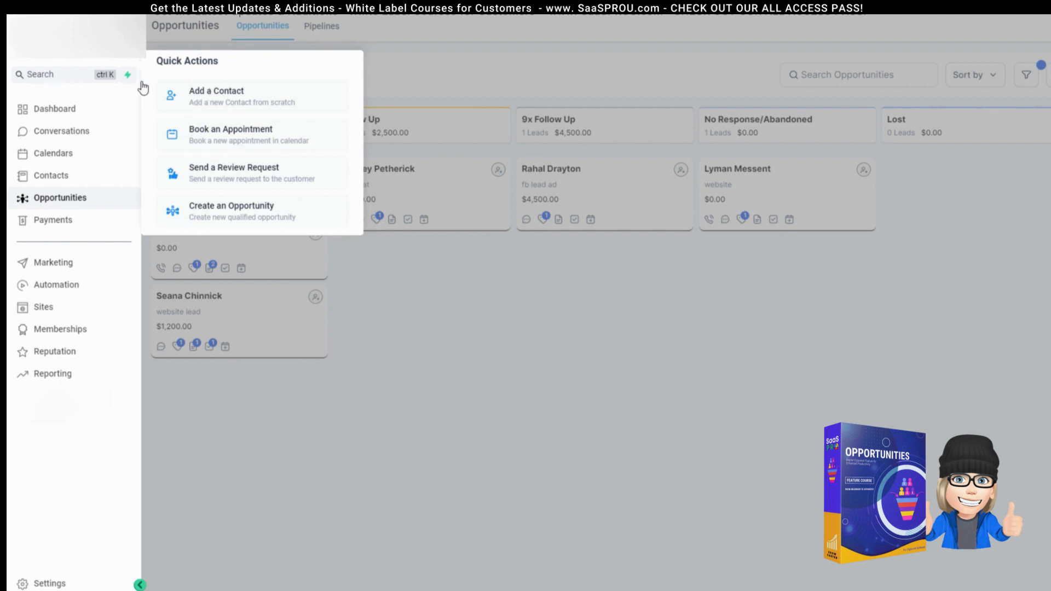
Step: Dismiss the Quick Actions list to get back to the new opportunity form
click(892, 192)
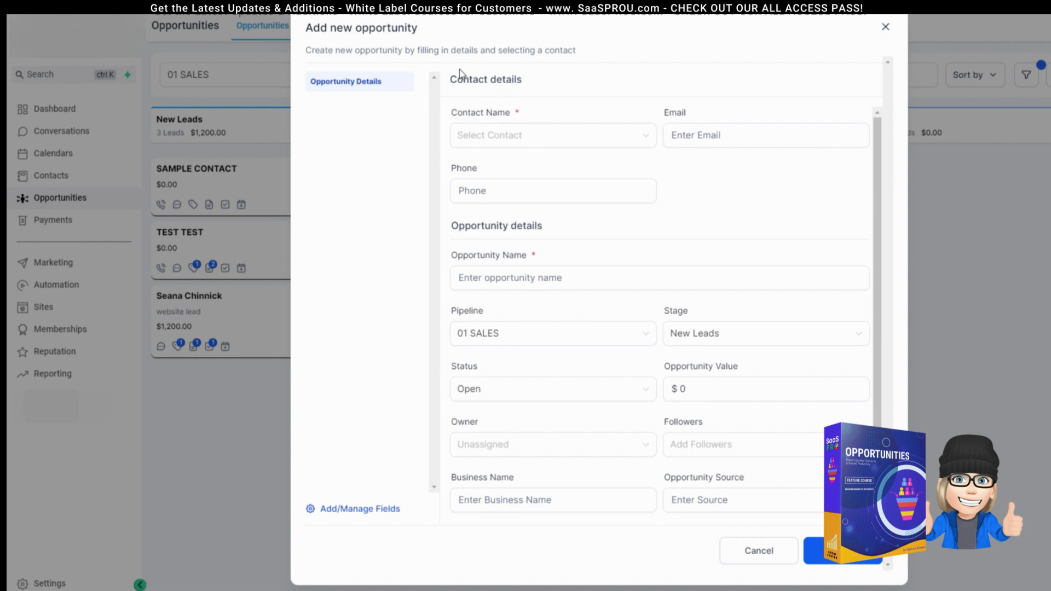
Step: Create a new contact named 'New Contact' and link it to the opportunity
click(514, 135)
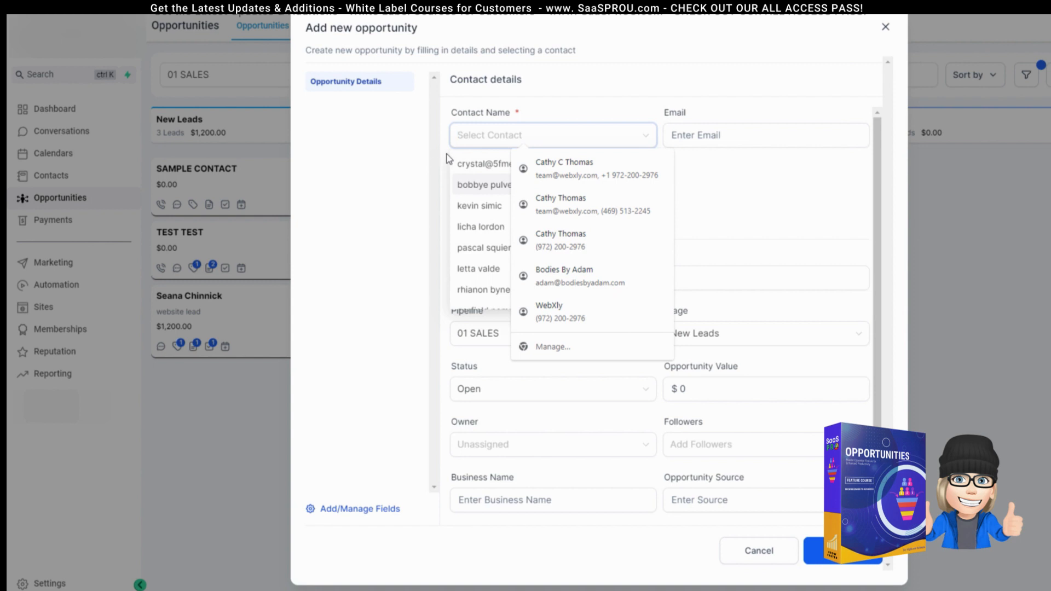
scroll(468, 270, down, 3)
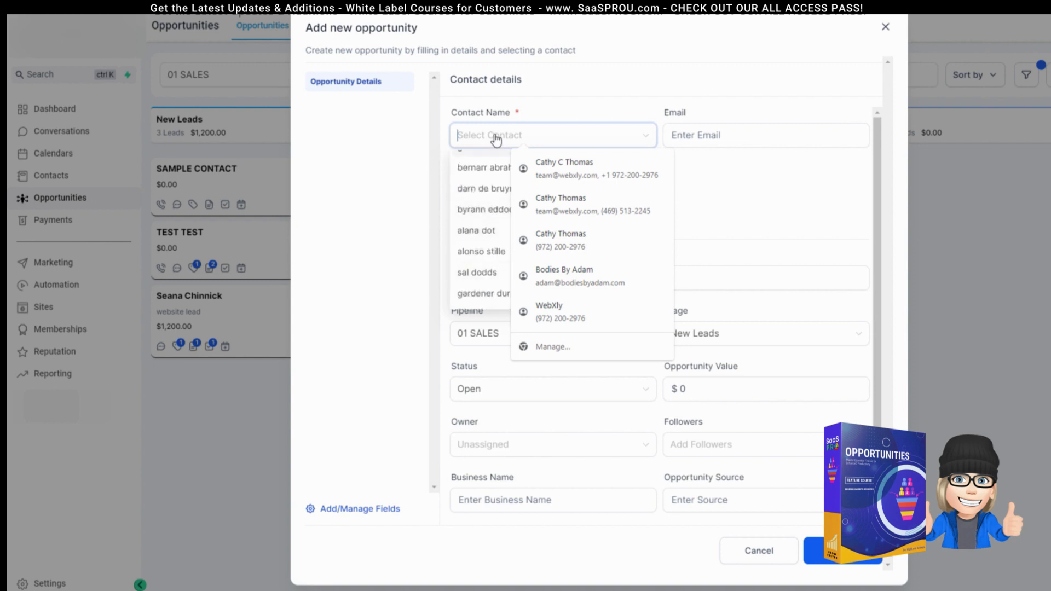
text(new)
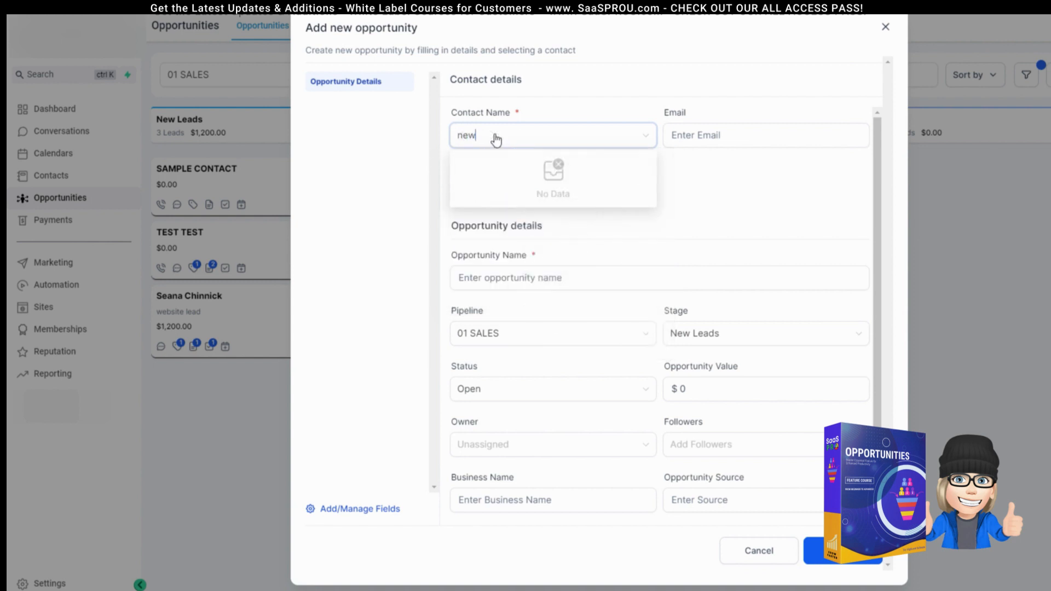
text( contact)
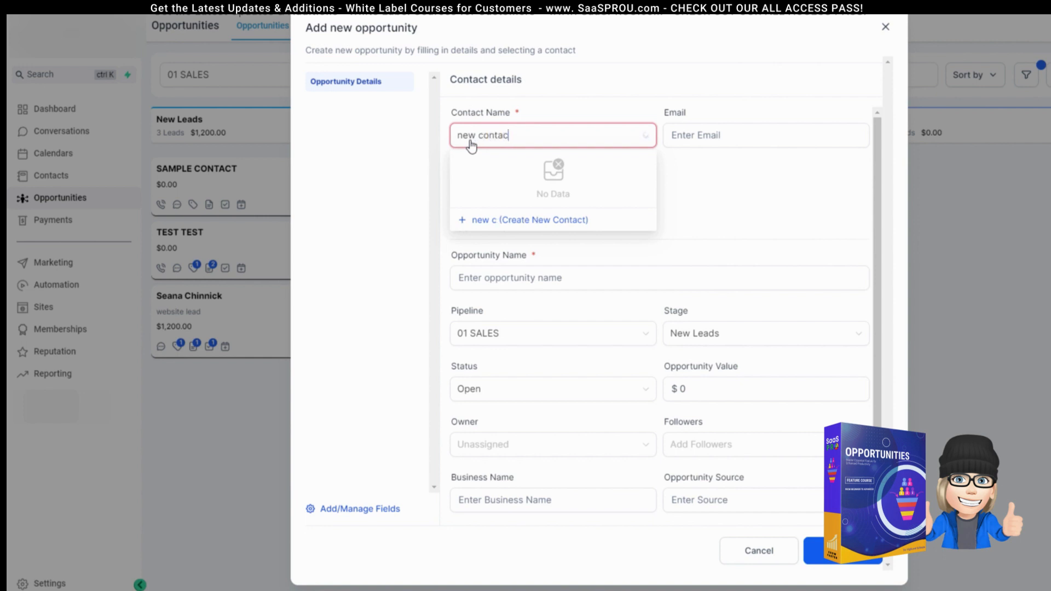
click(488, 224)
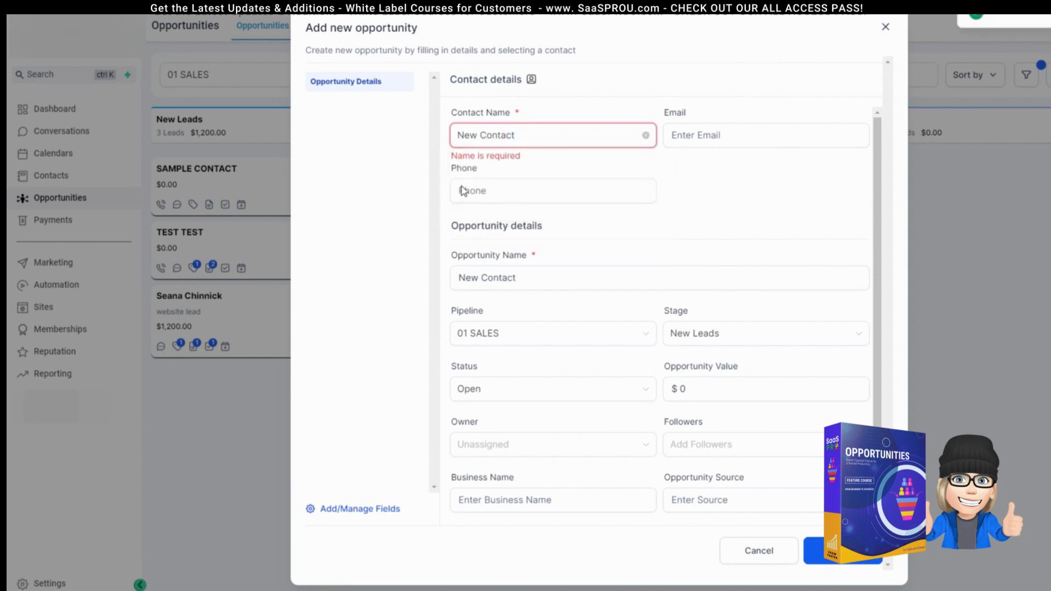
Step: Fill in the new contact's e-mail address and phone number
click(737, 142)
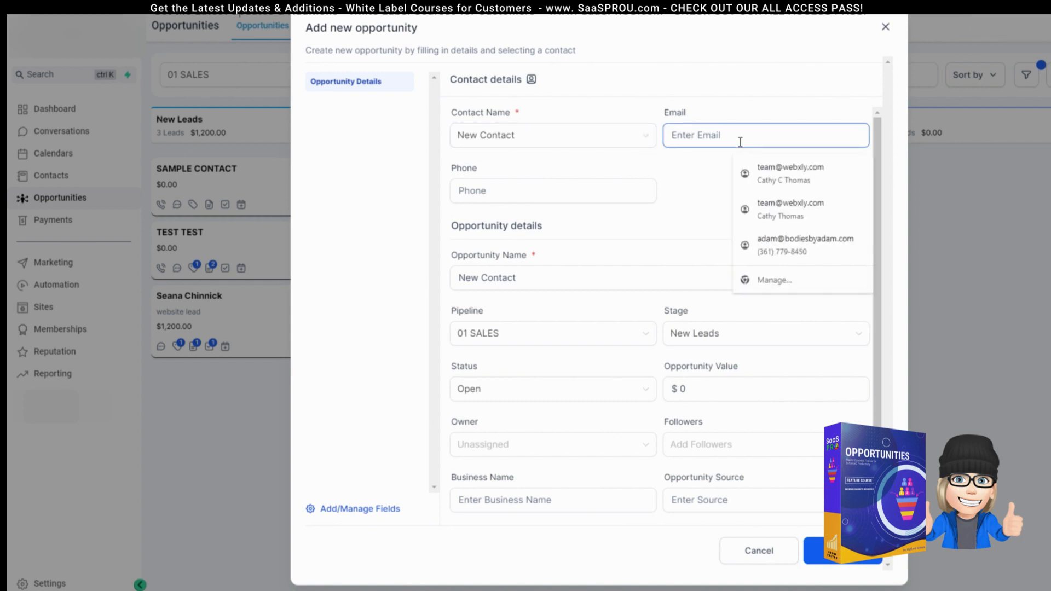
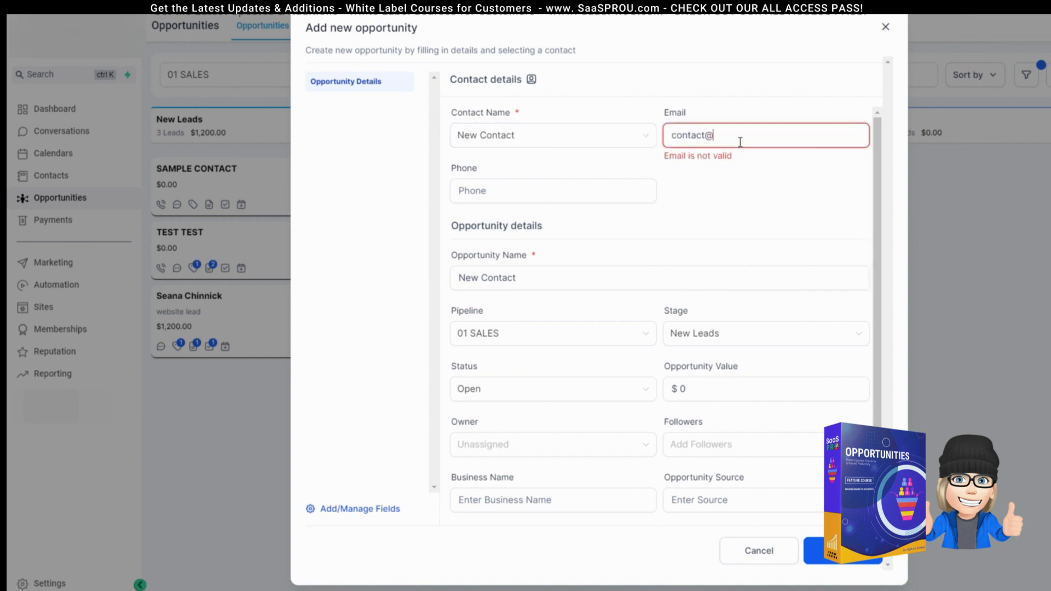
click(523, 196)
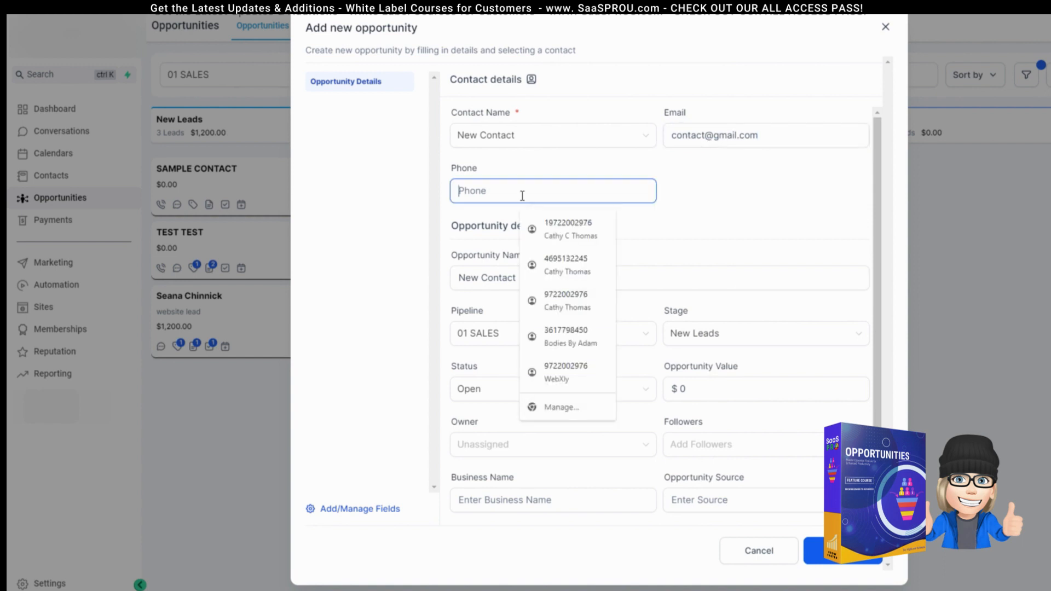
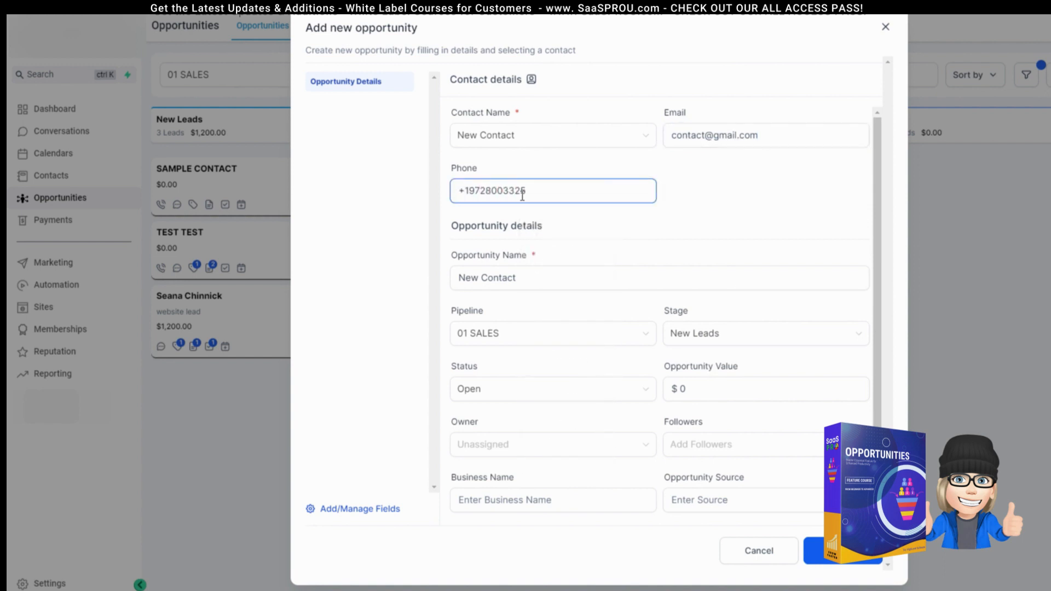
click(458, 226)
drag(457, 225, 543, 227)
click(795, 135)
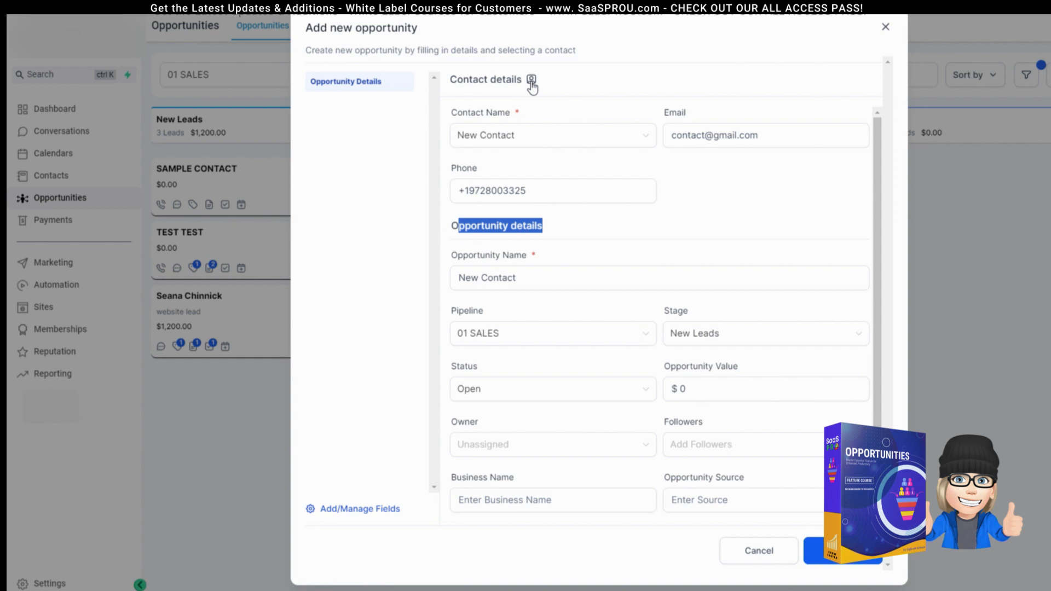
Step: Replace the prefilled opportunity name with 'New Contact'
click(633, 237)
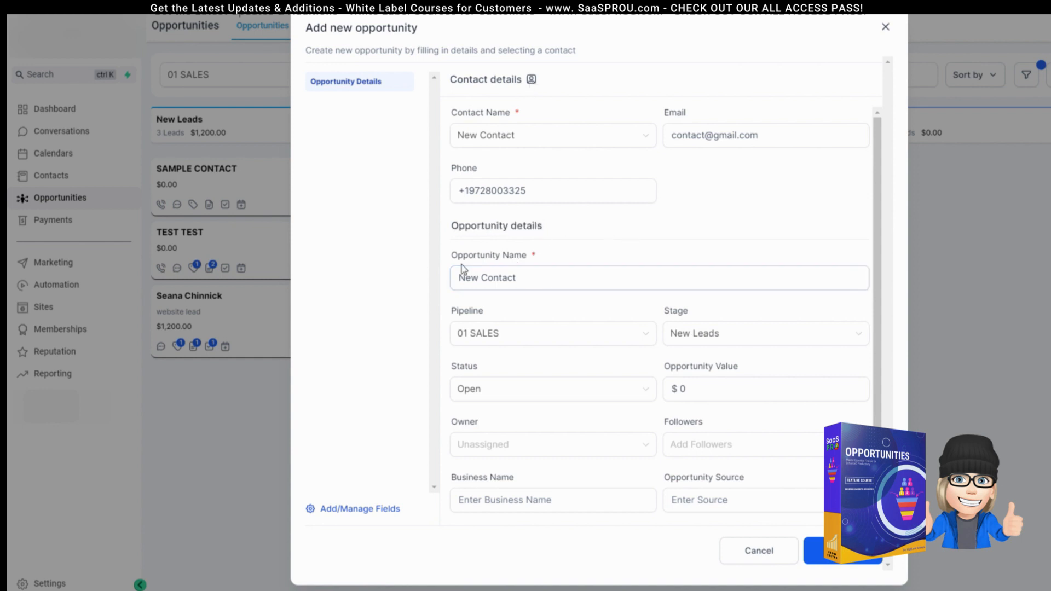
click(488, 278)
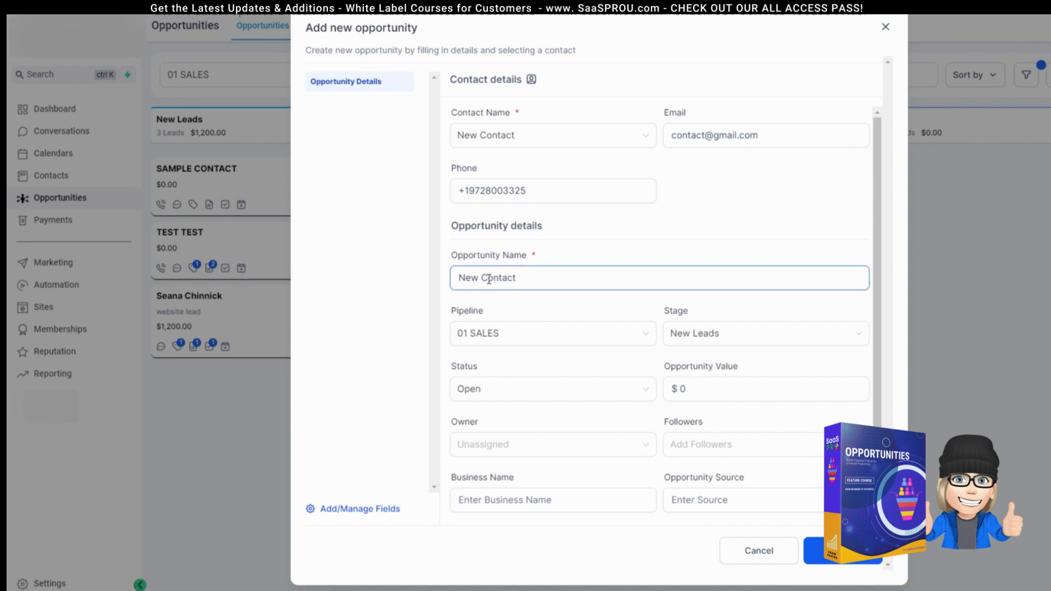
drag(528, 280, 439, 283)
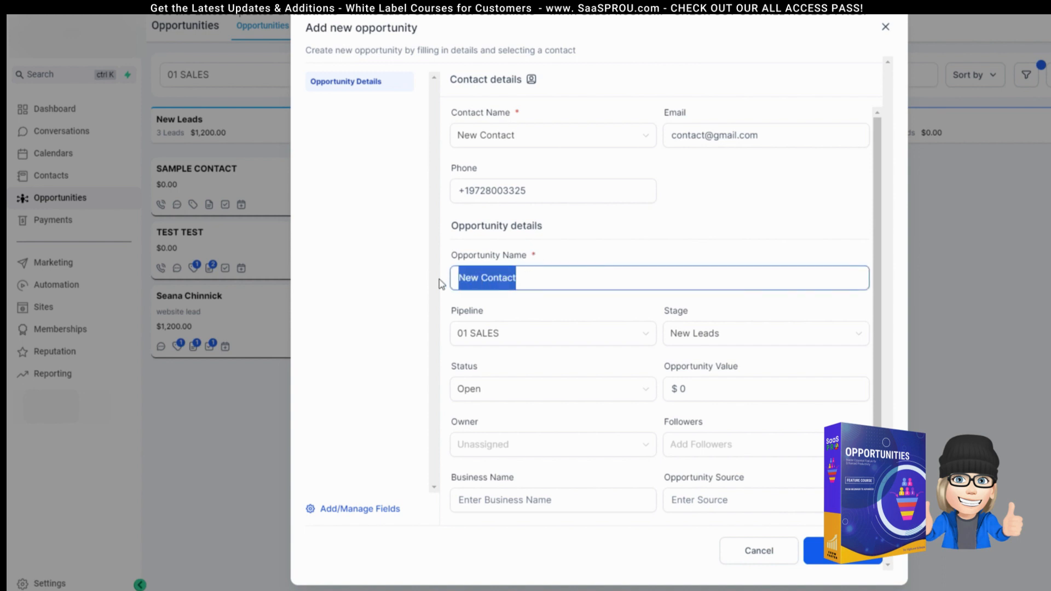
key(BackSpace)
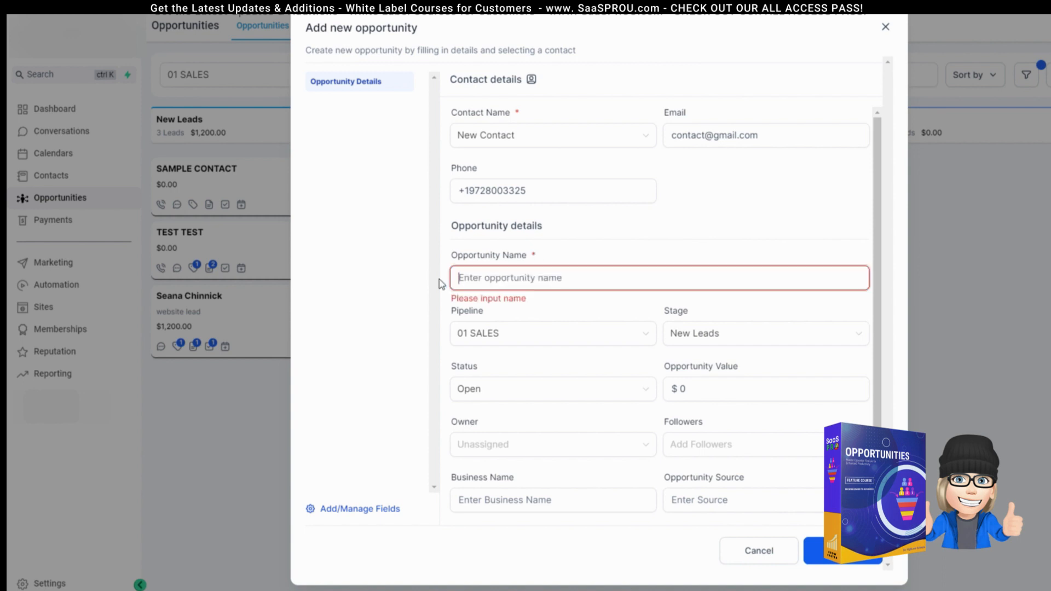
text({{)
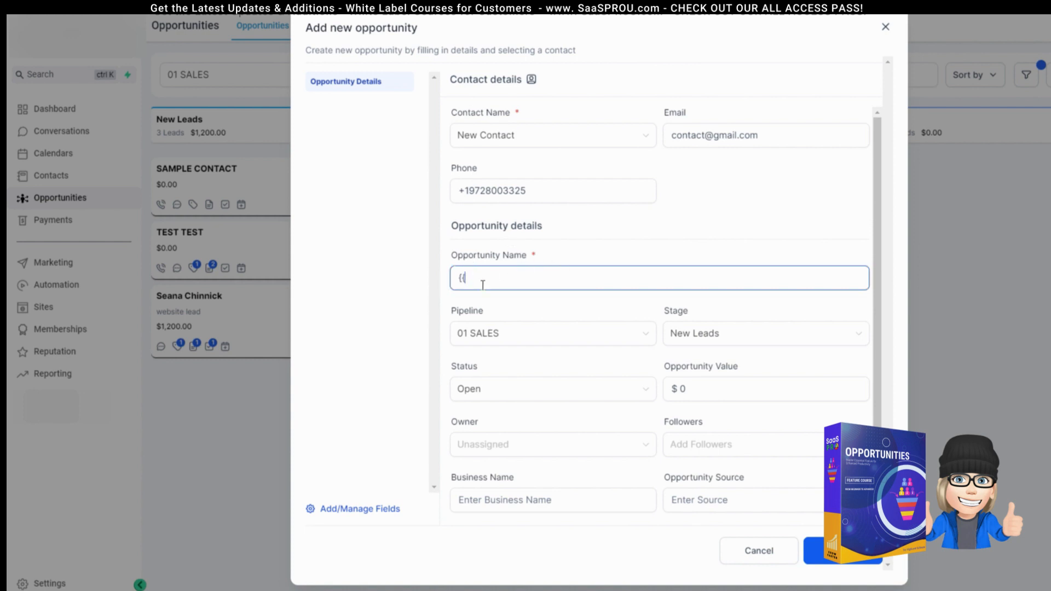
drag(483, 284, 422, 287)
text(New Contact)
Step: Keep pipeline 01 SALES, stage New Leads, status Open, and set the value to $5000
click(495, 336)
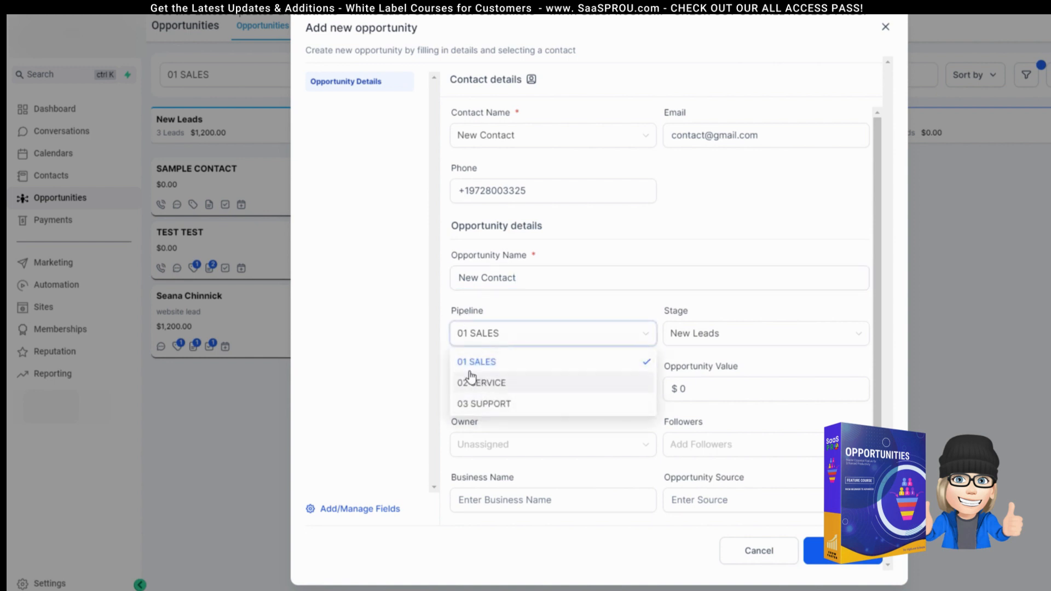
click(502, 363)
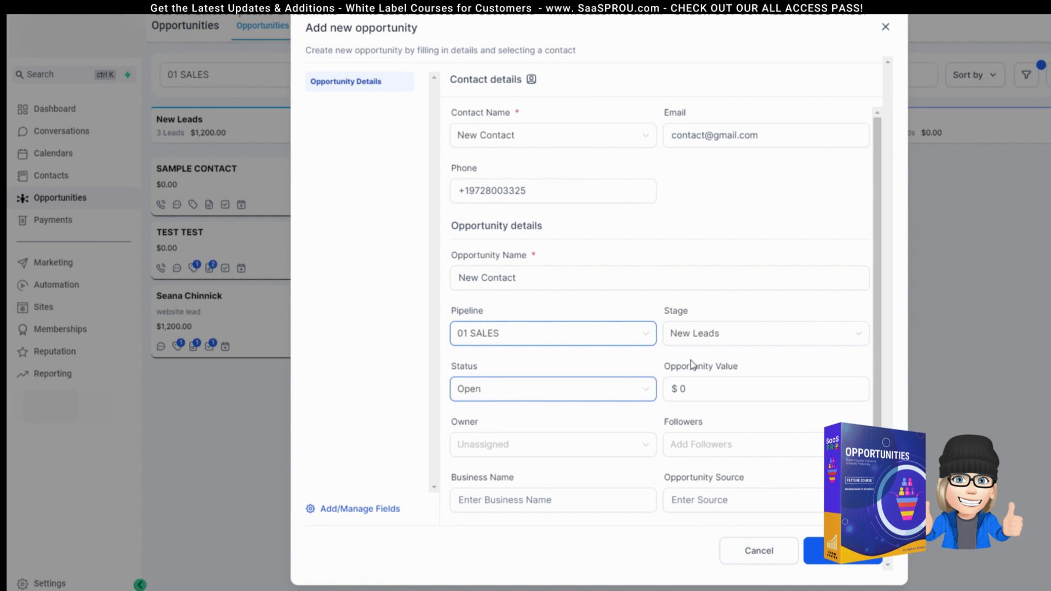
click(694, 332)
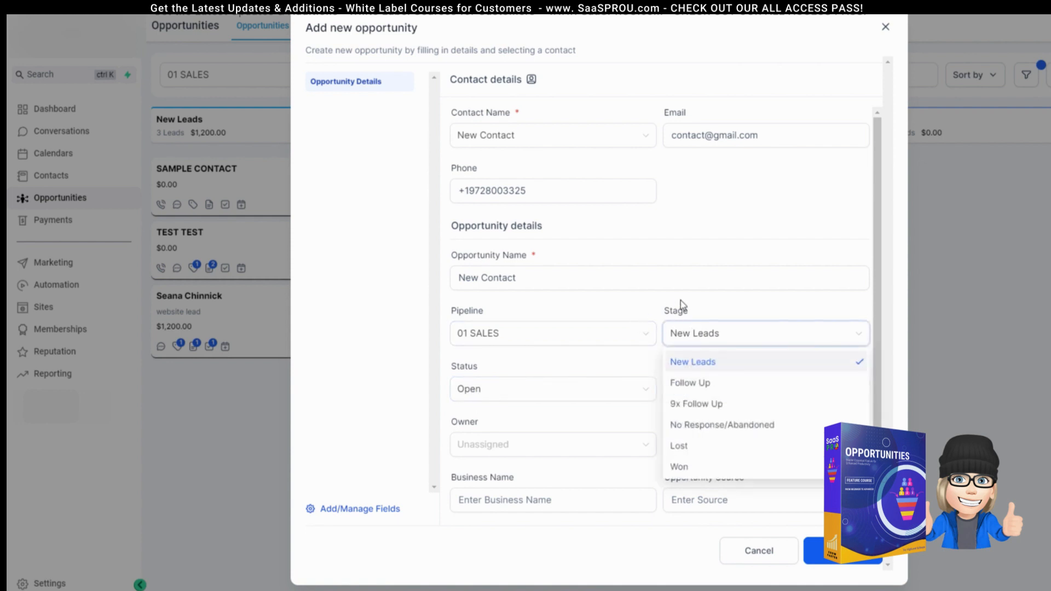
click(477, 339)
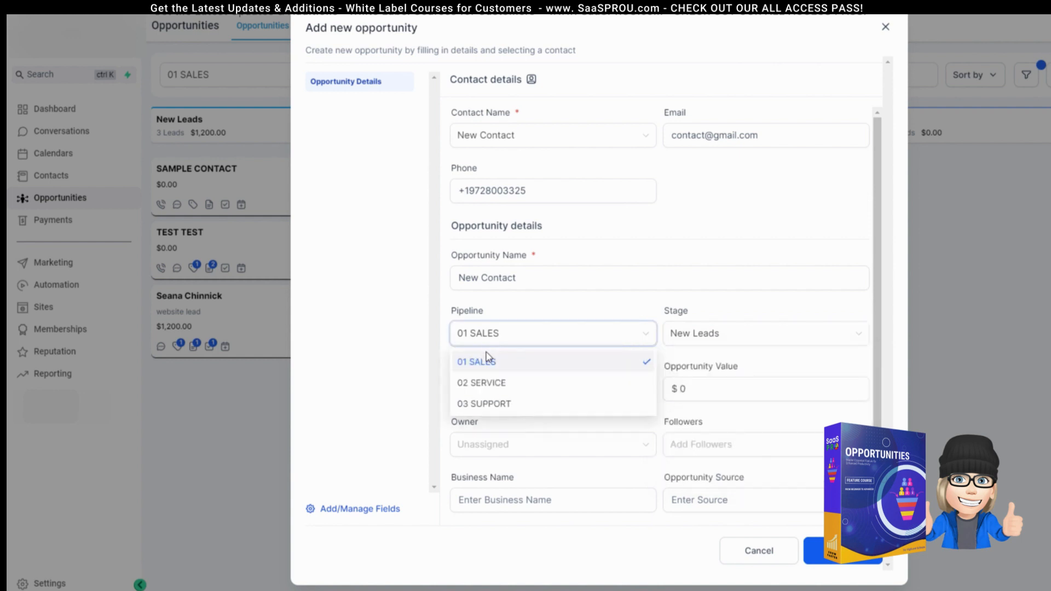
click(488, 364)
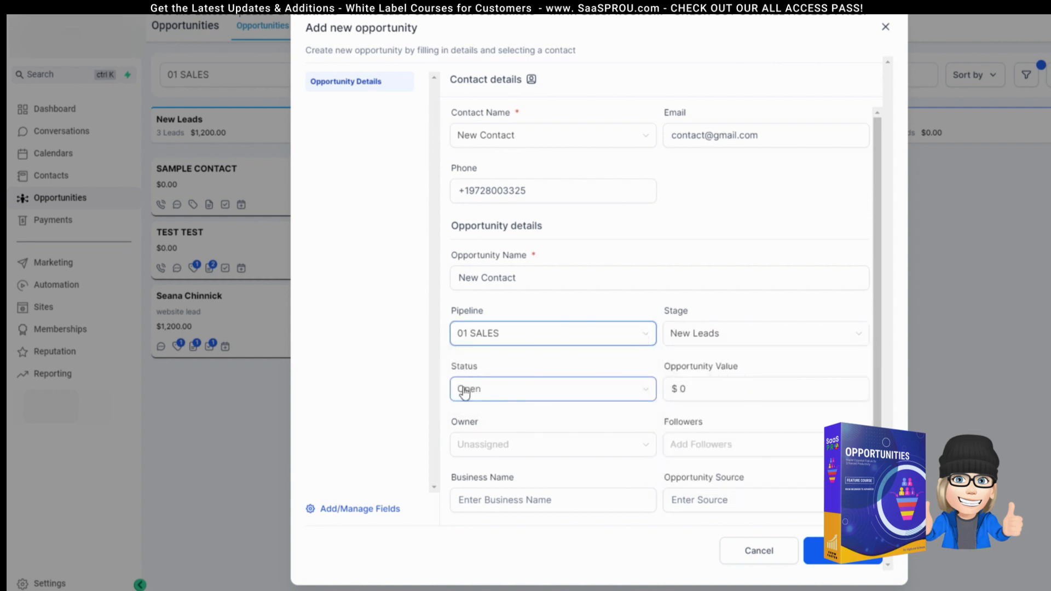
click(717, 339)
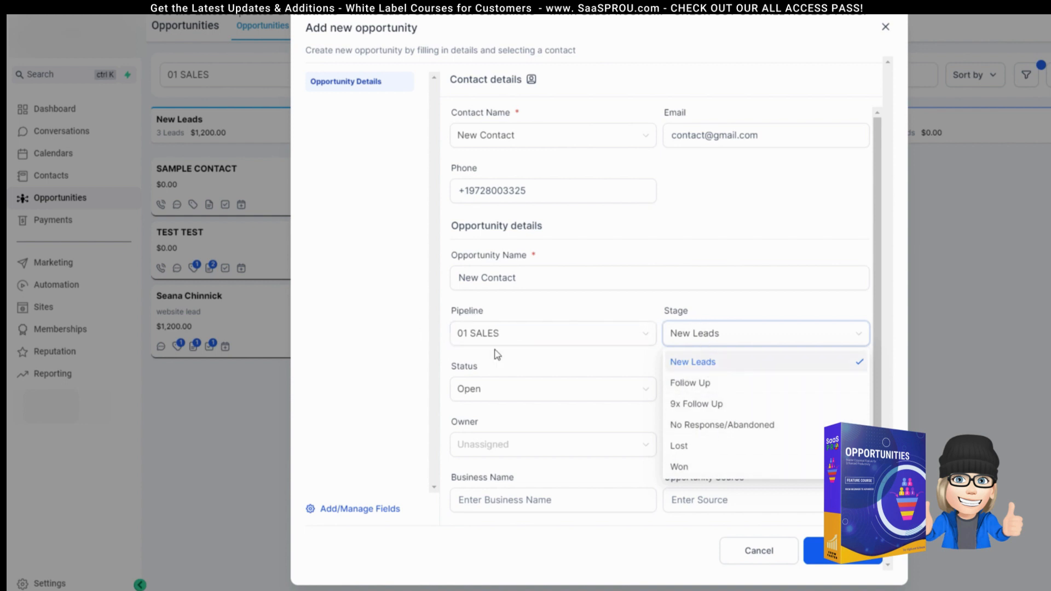
click(700, 366)
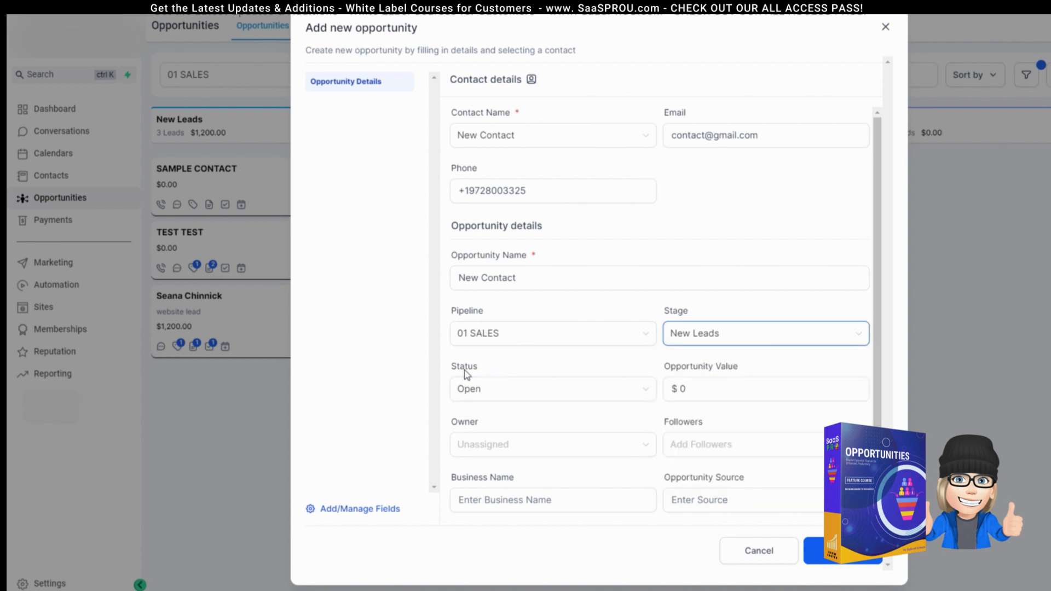
click(488, 392)
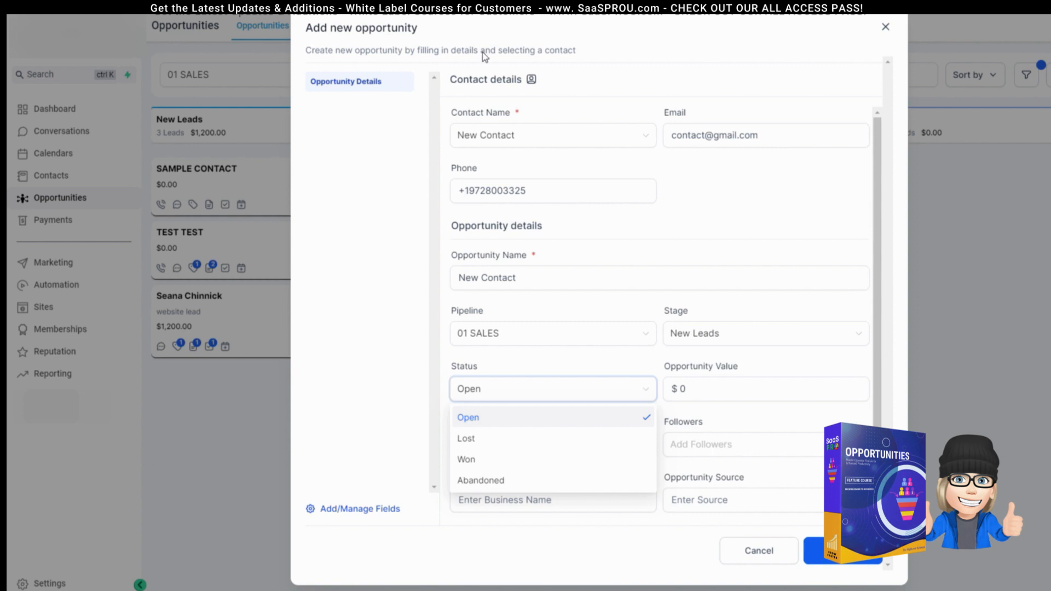
click(470, 418)
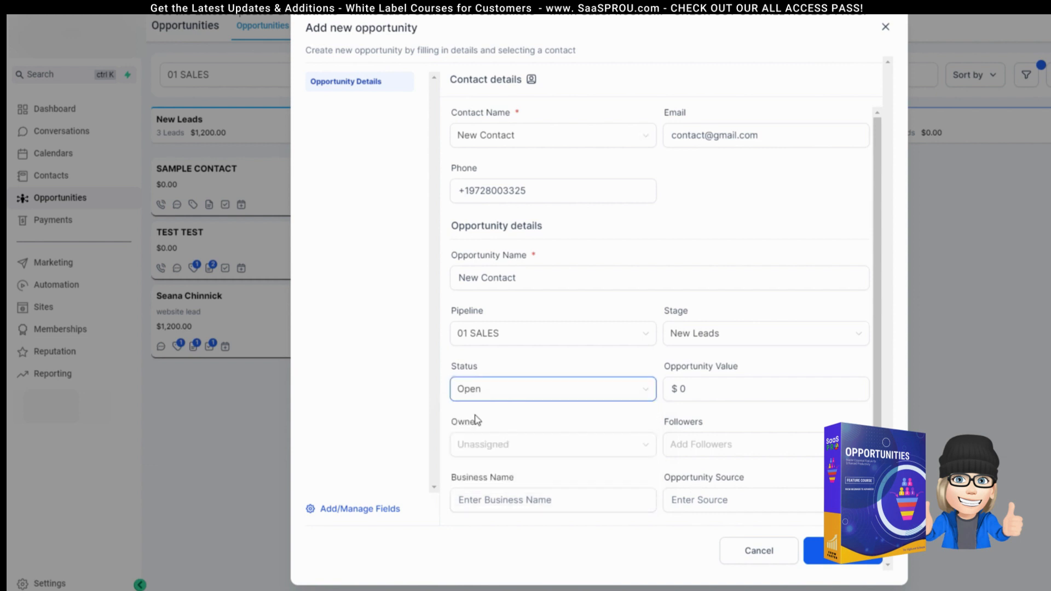
double_click(729, 383)
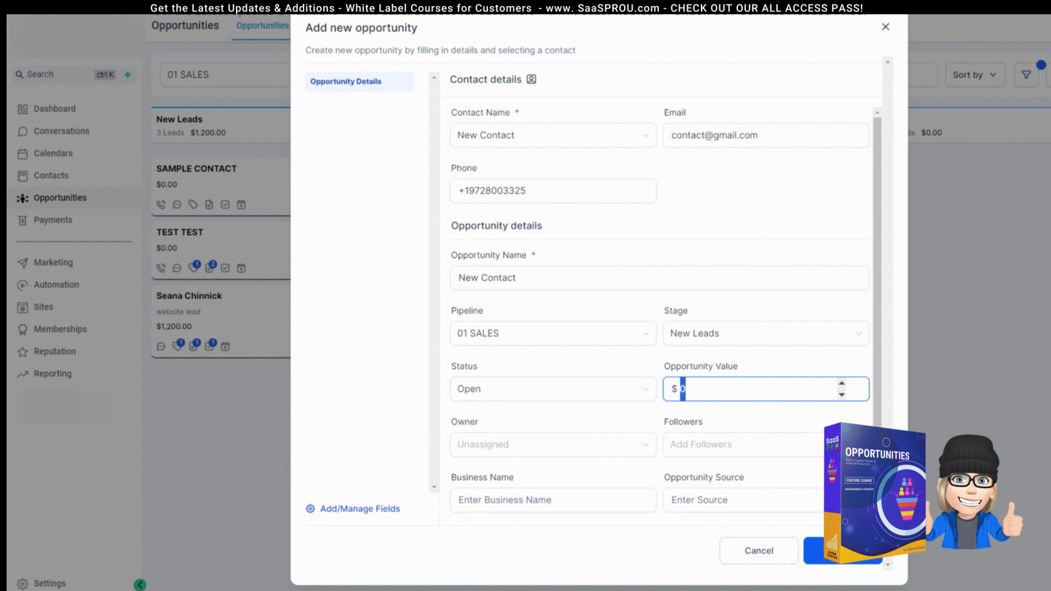
text(5000.00)
Step: Review the Owner and Followers choices, leaving both empty
click(506, 449)
click(506, 449)
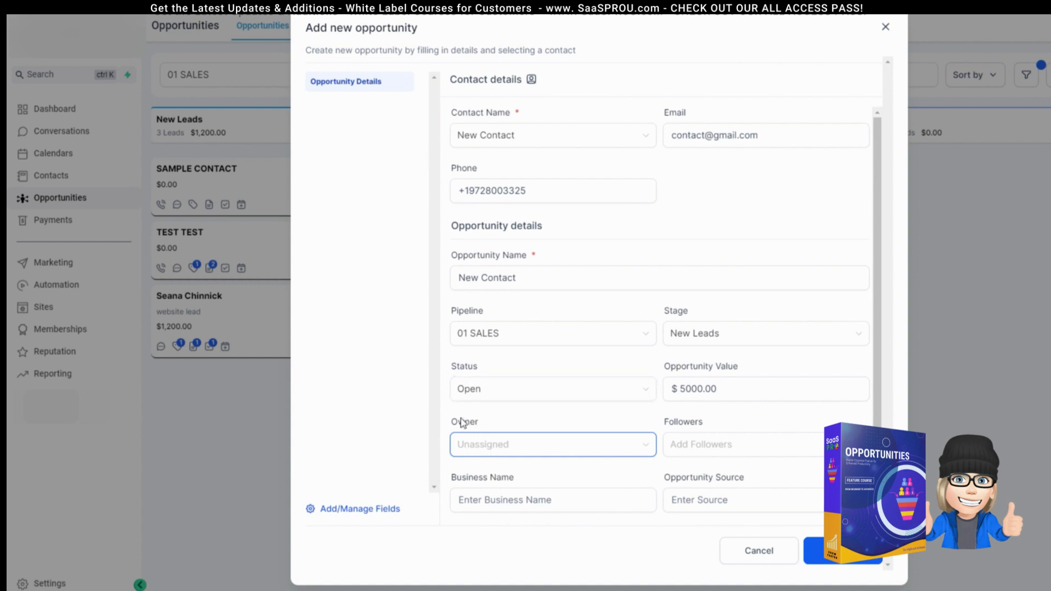
click(767, 450)
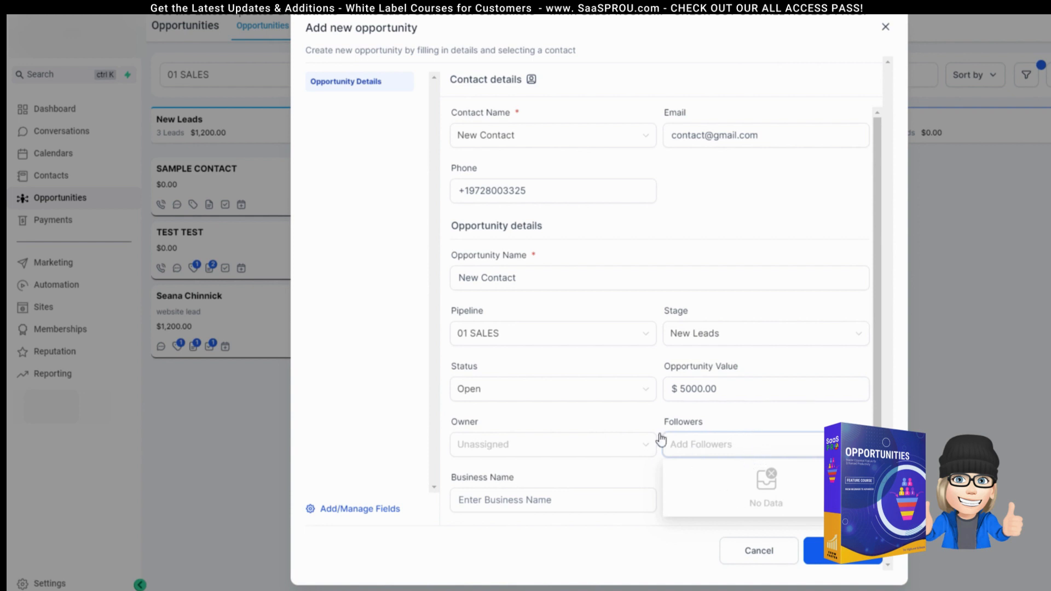
click(600, 416)
Step: Set the opportunity source to Call In and add the tag 'lead'
scroll(547, 427, down, 1)
click(485, 436)
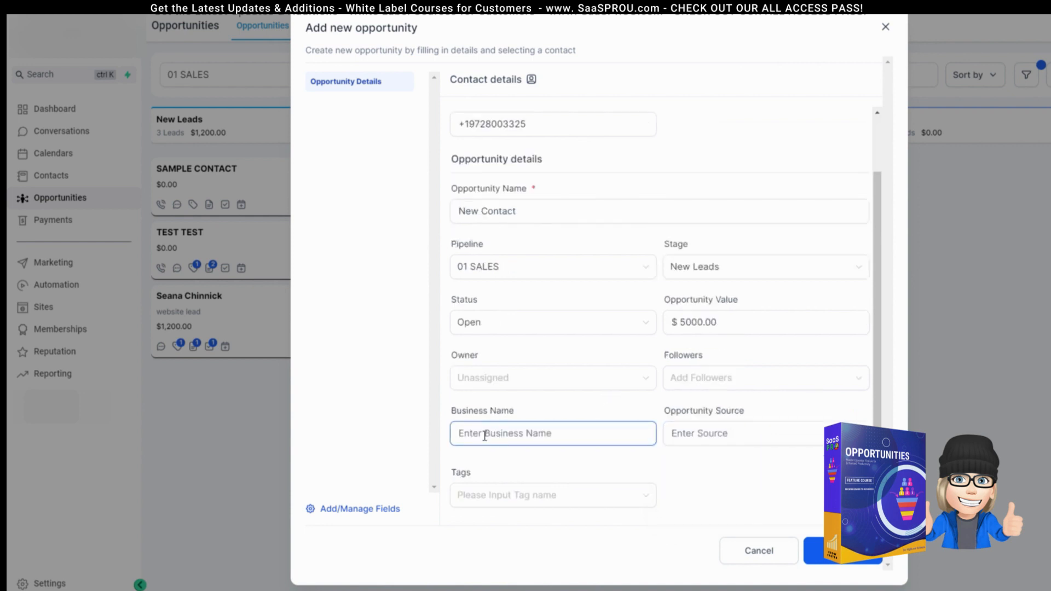
click(728, 432)
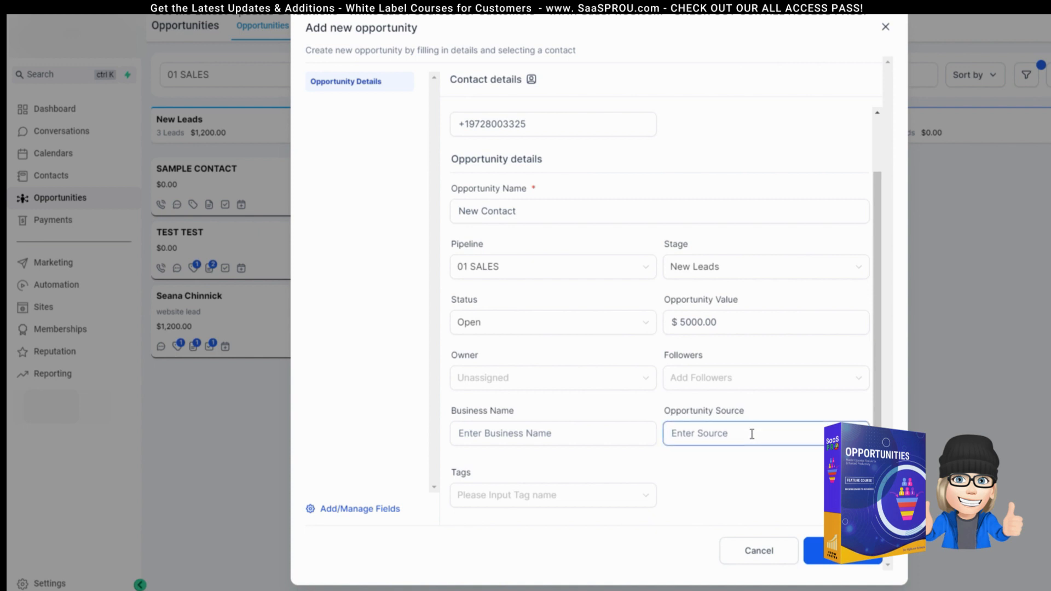
text(Call In)
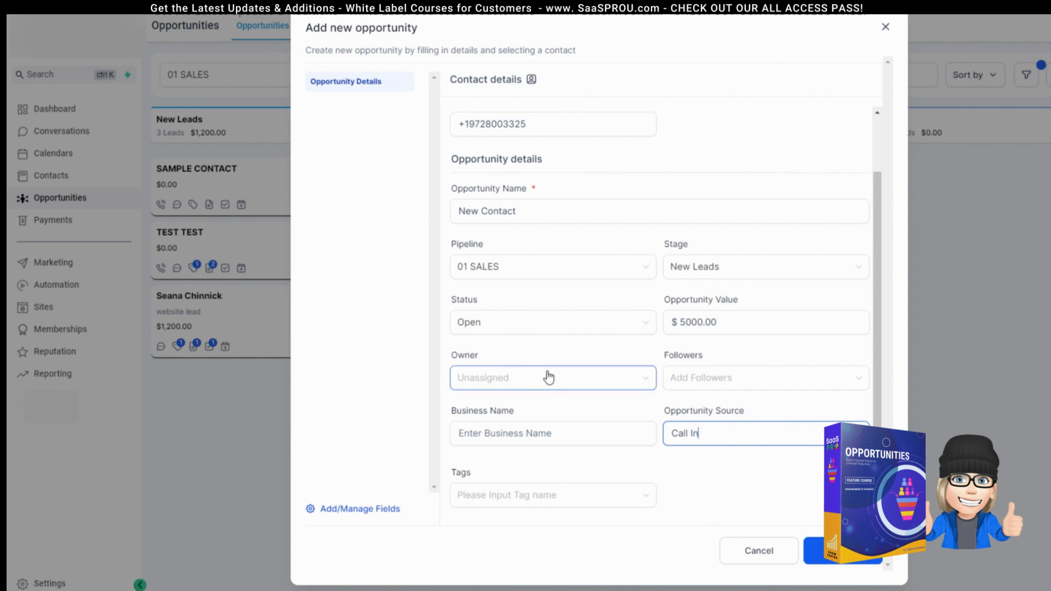
click(493, 496)
text(n)
key(BackSpace)
text(lead)
key(Return)
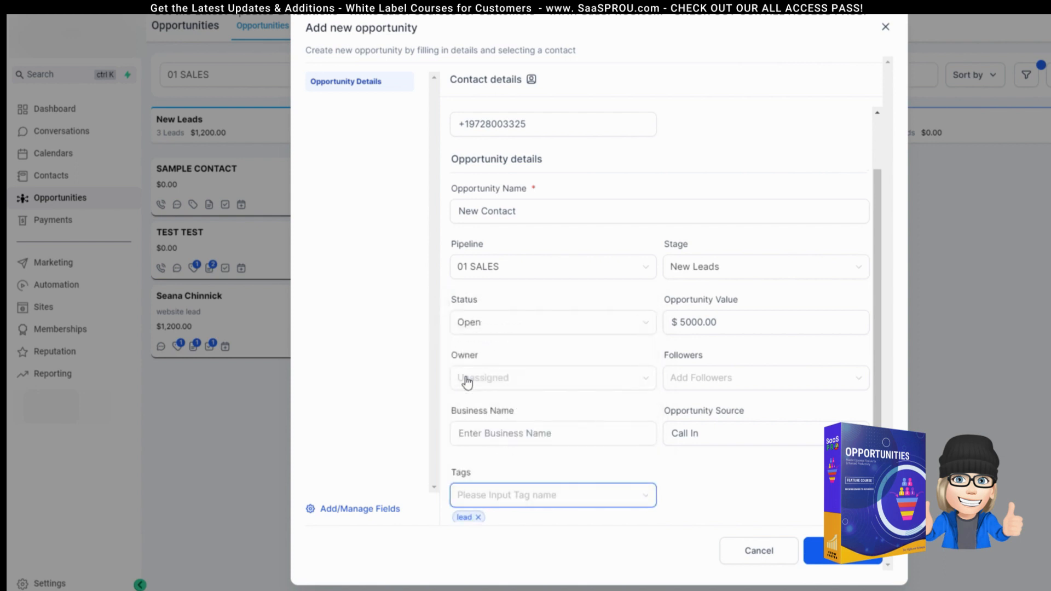
scroll(493, 482, down, 1)
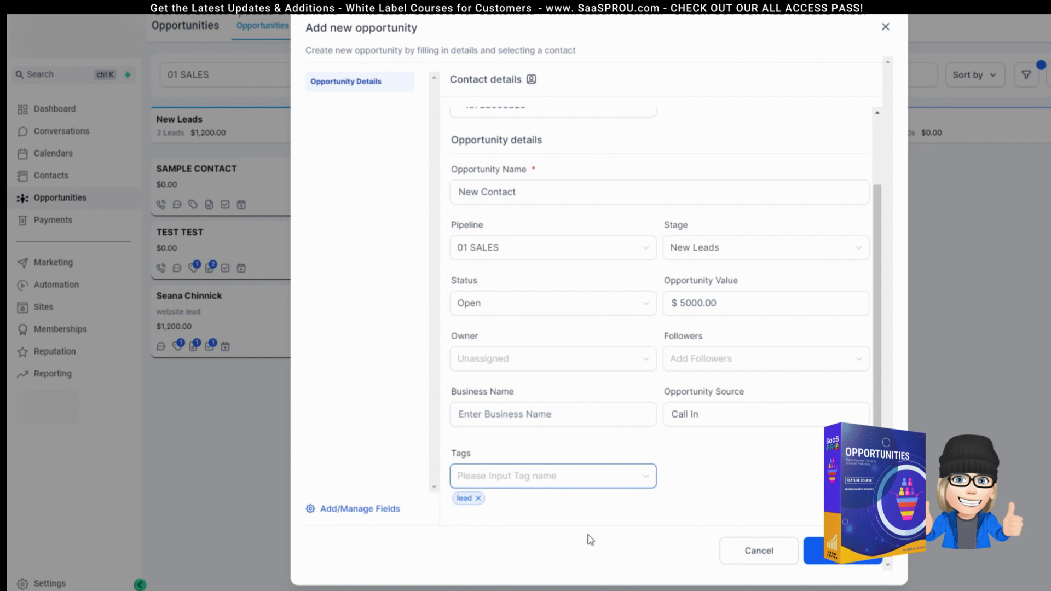
click(339, 513)
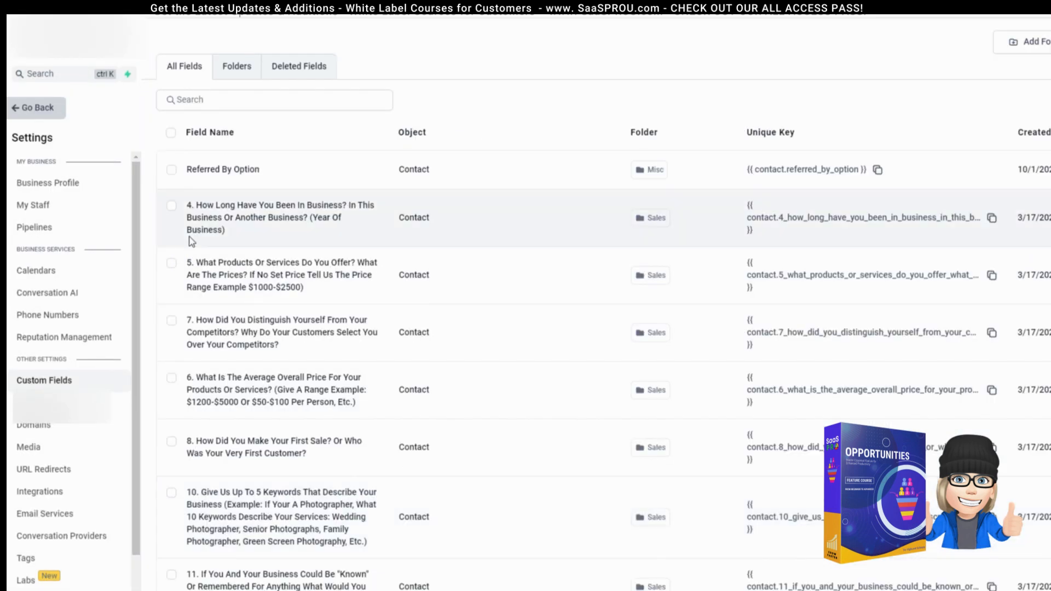
scroll(388, 383, down, 3)
scroll(394, 394, up, 3)
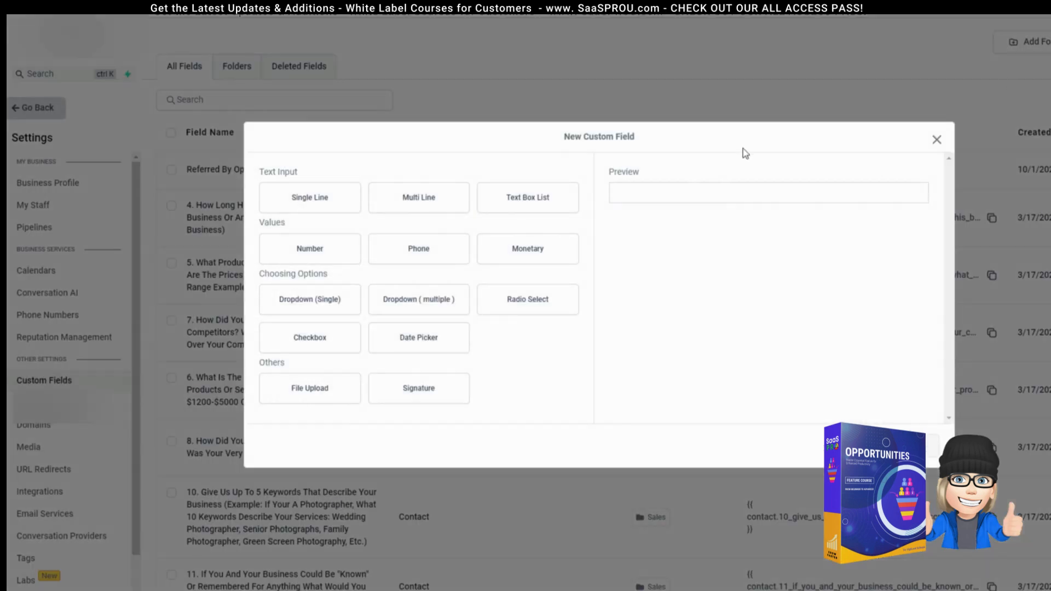
click(305, 212)
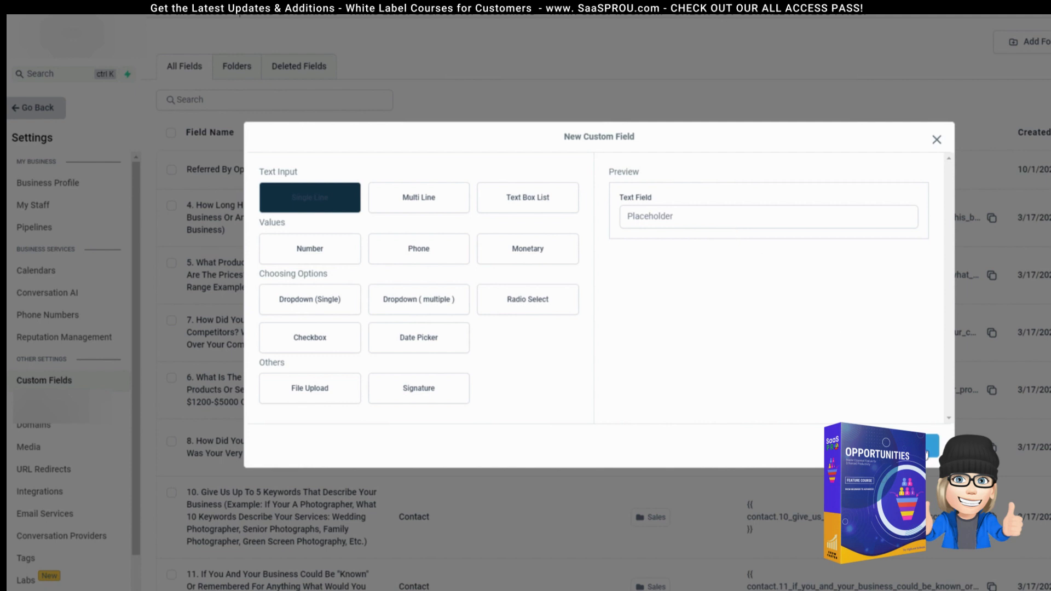
click(932, 446)
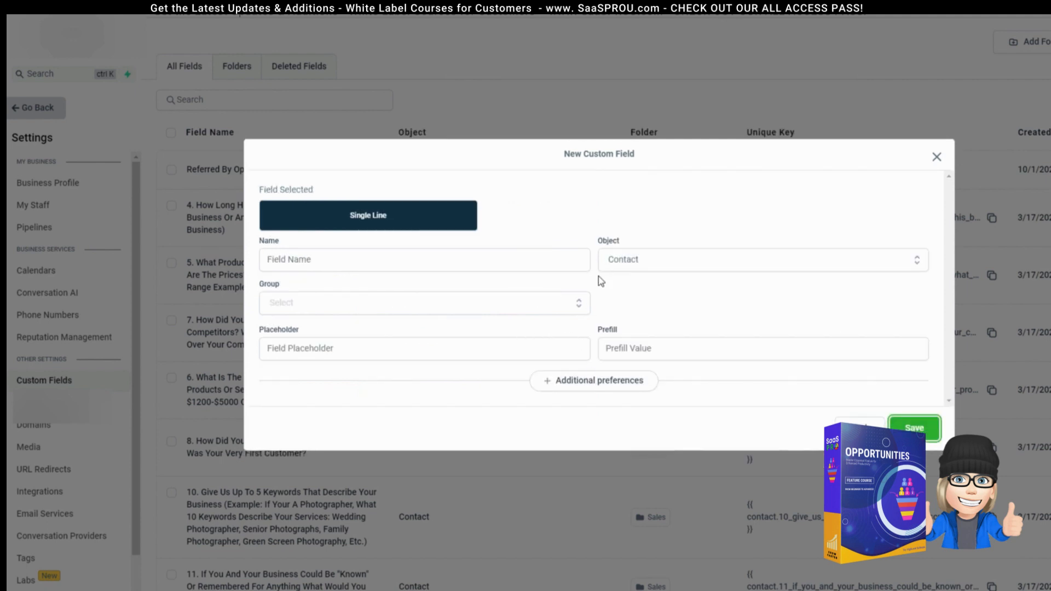
click(680, 263)
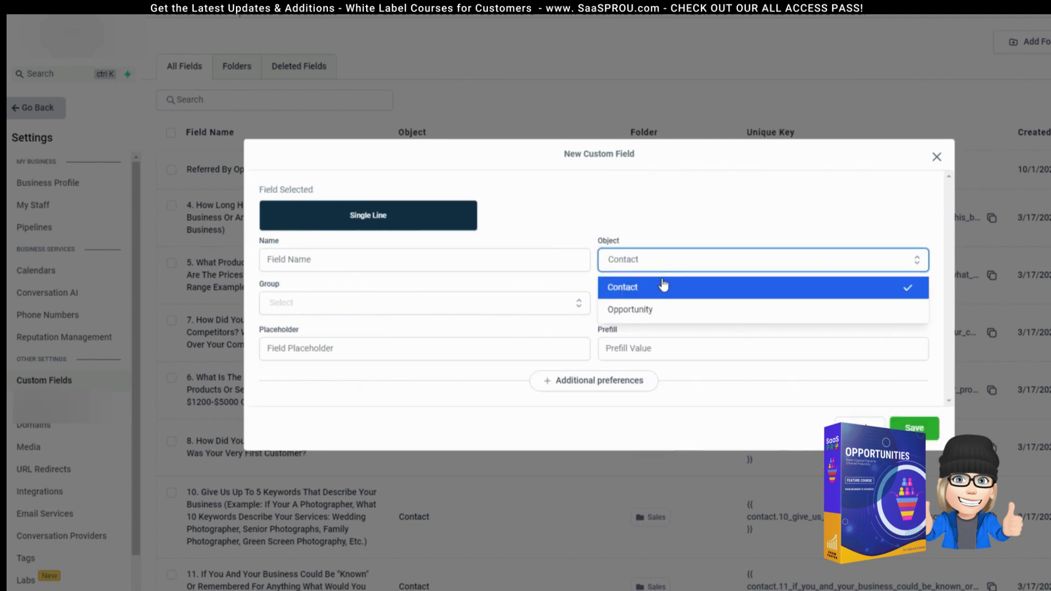
click(663, 312)
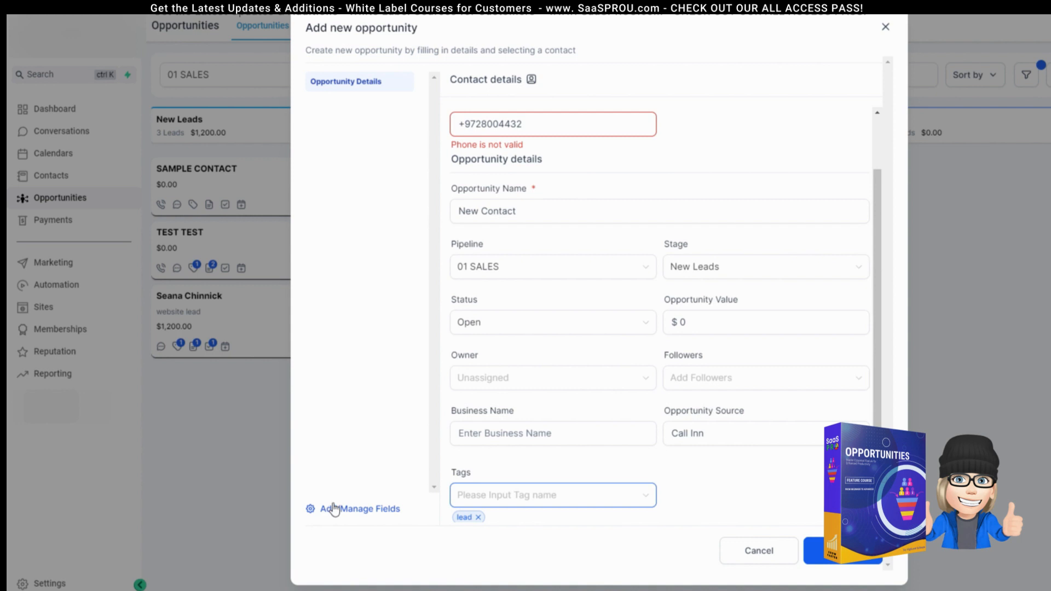
Step: Add the missing 1 to the phone number and create the New Contact opportunity
click(465, 126)
text(1)
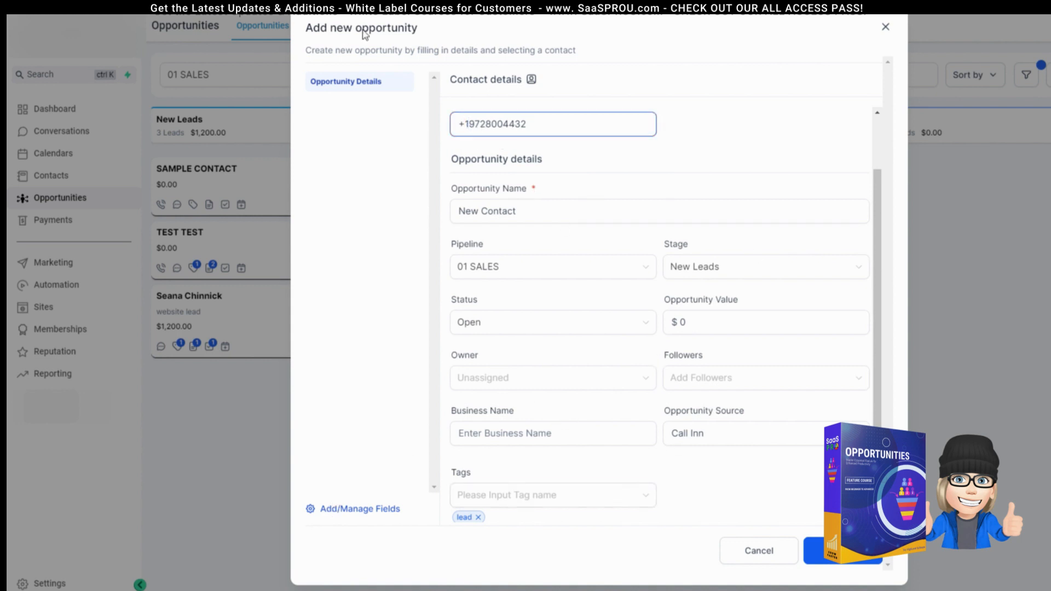
scroll(581, 350, up, 1)
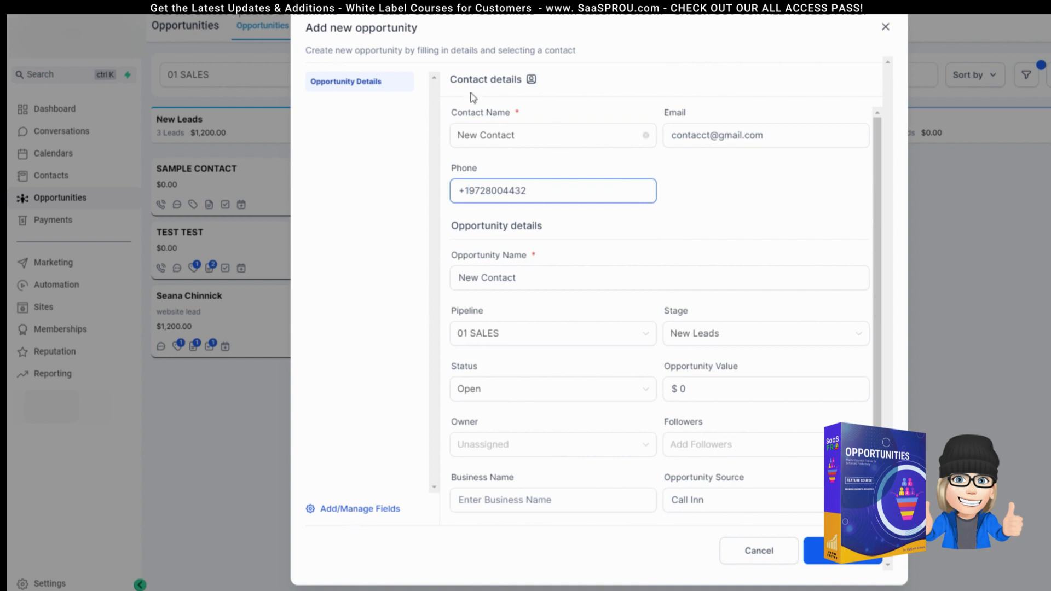
click(847, 554)
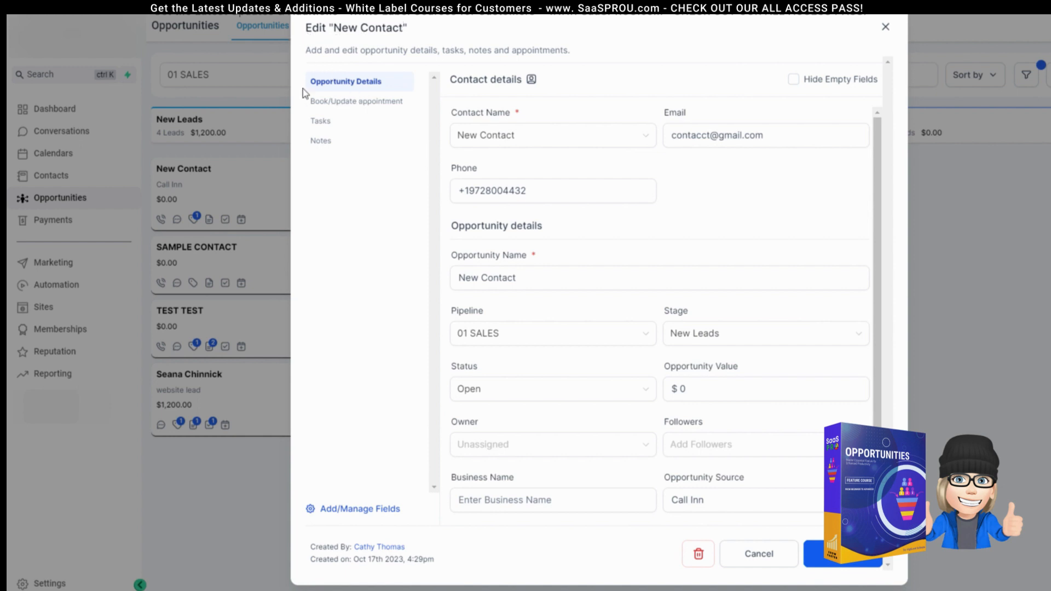
Step: Check the opportunity's Tasks and Notes, then close the editor to the 01 SALES board
click(321, 122)
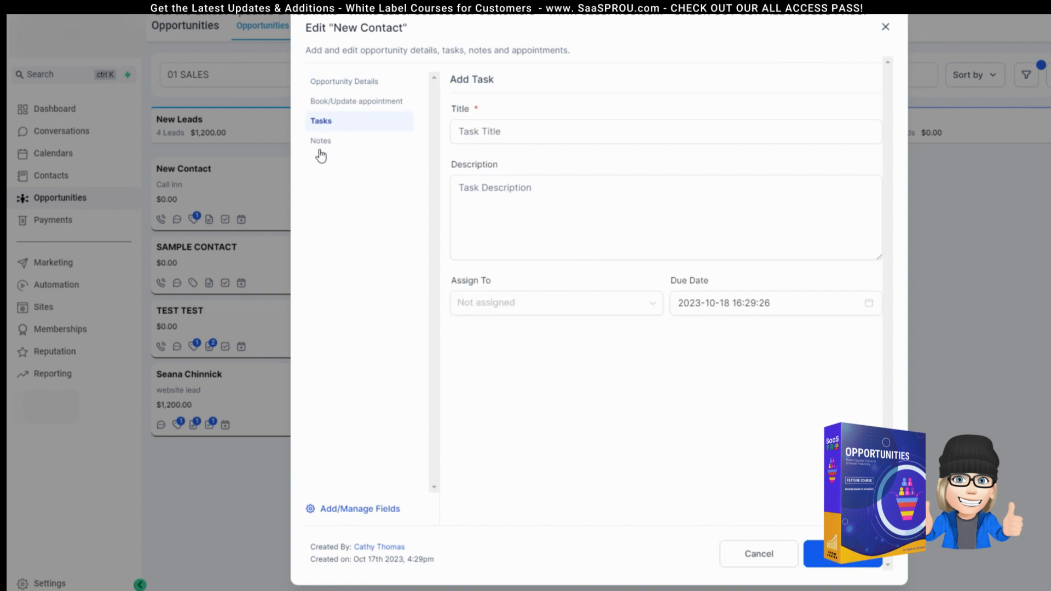
click(322, 144)
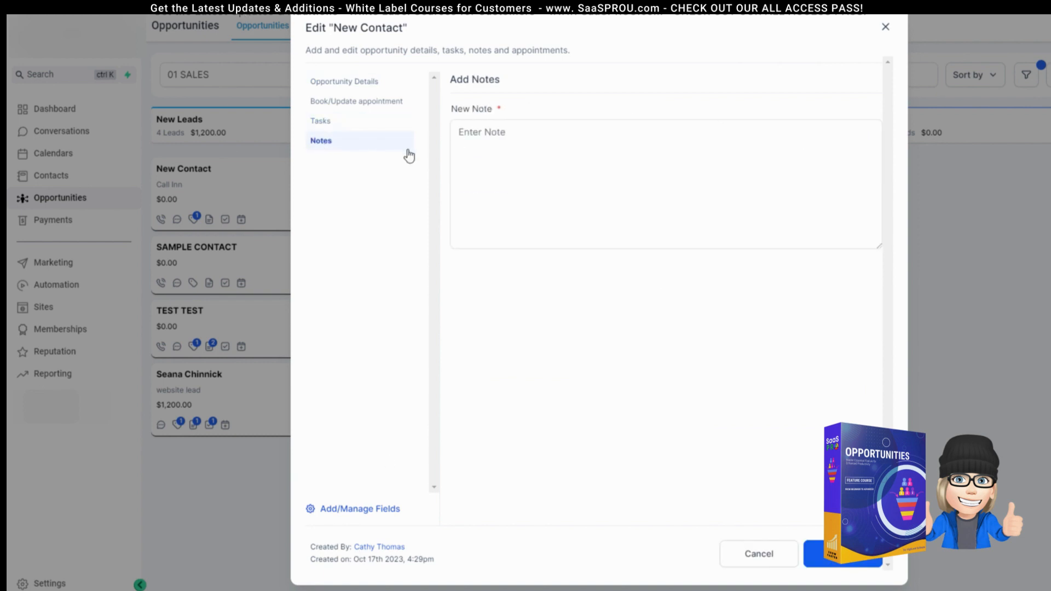
click(886, 28)
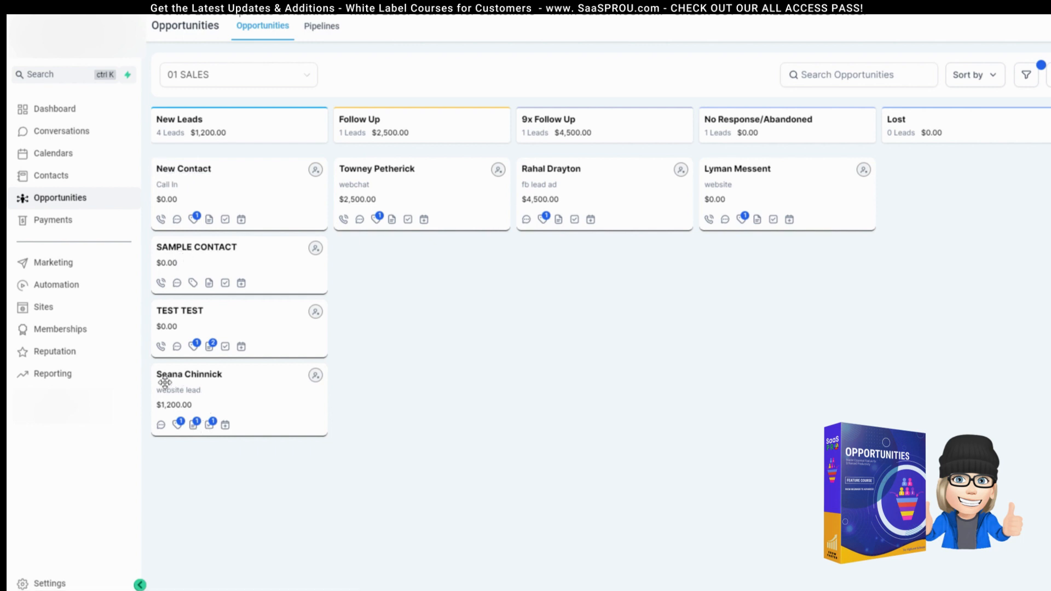
click(203, 170)
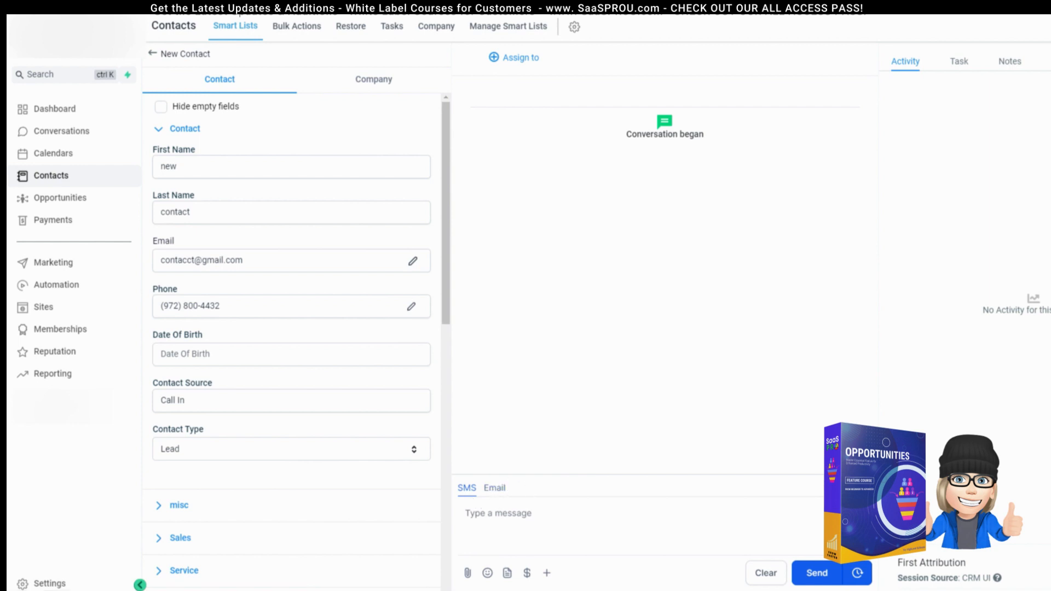
click(153, 54)
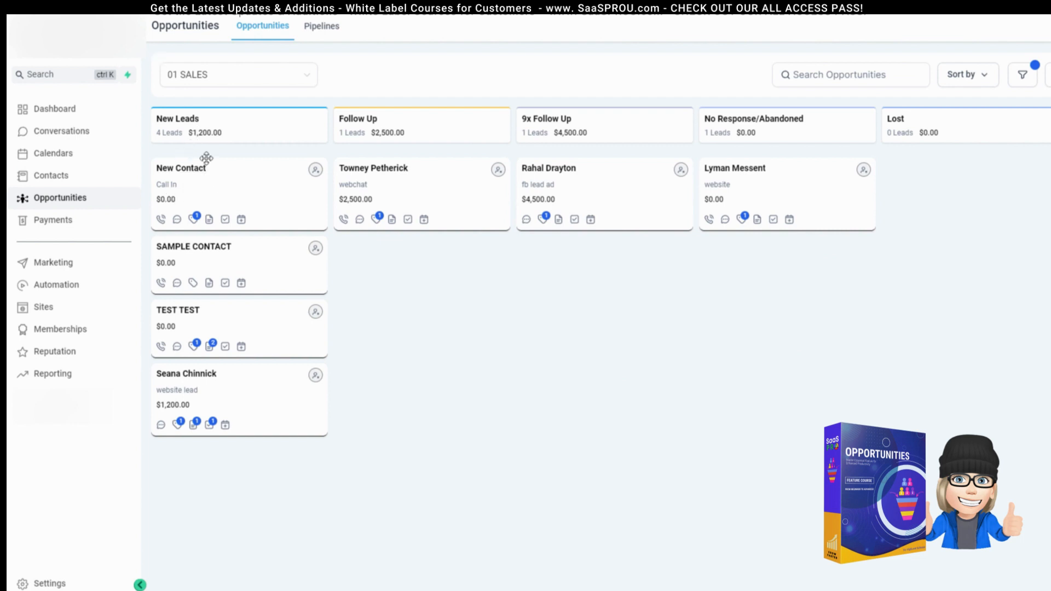
click(170, 187)
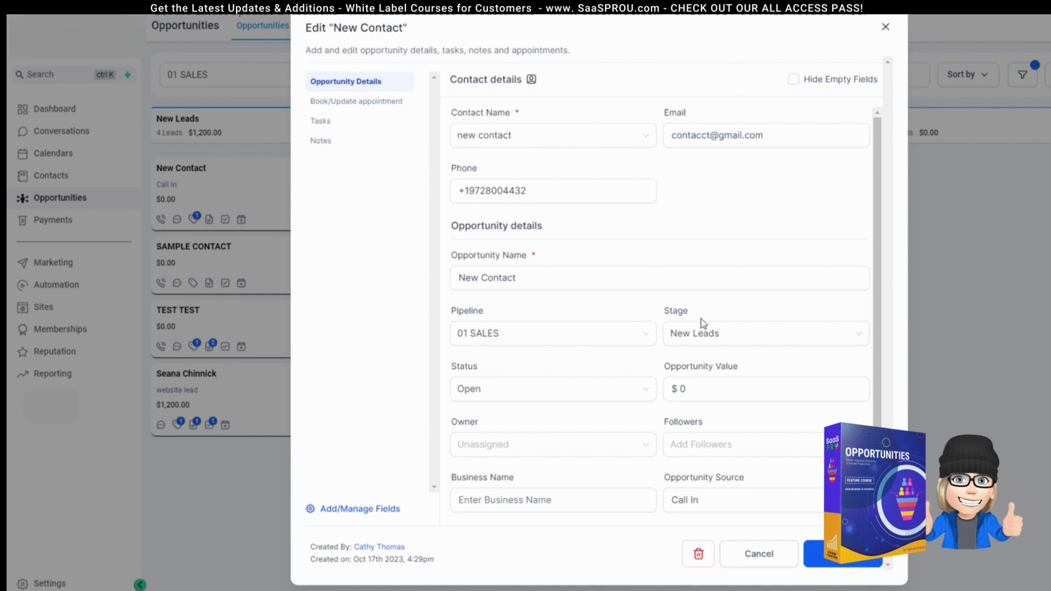
scroll(703, 323, down, 2)
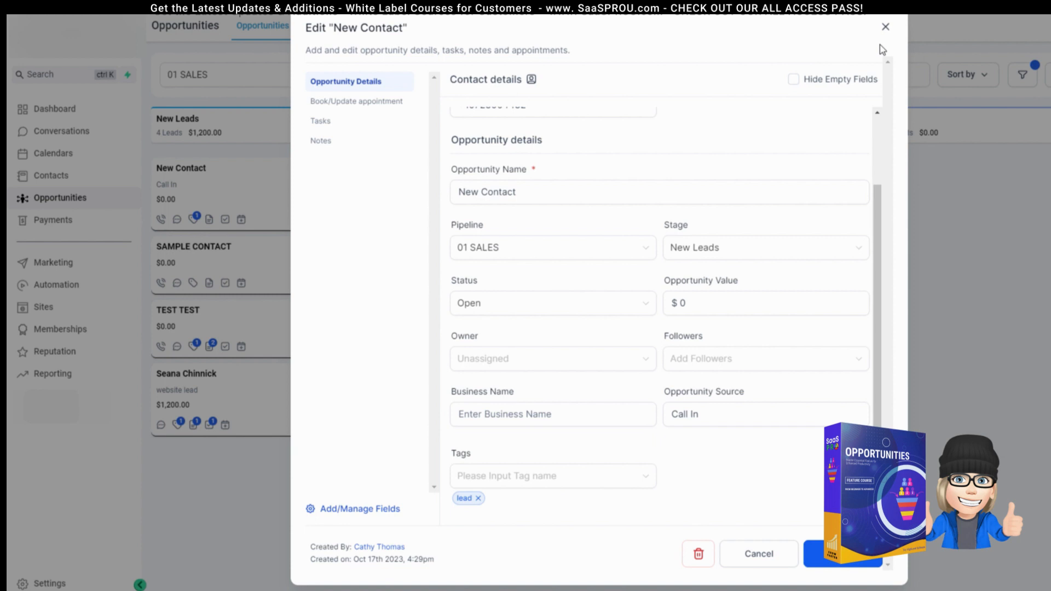
click(886, 27)
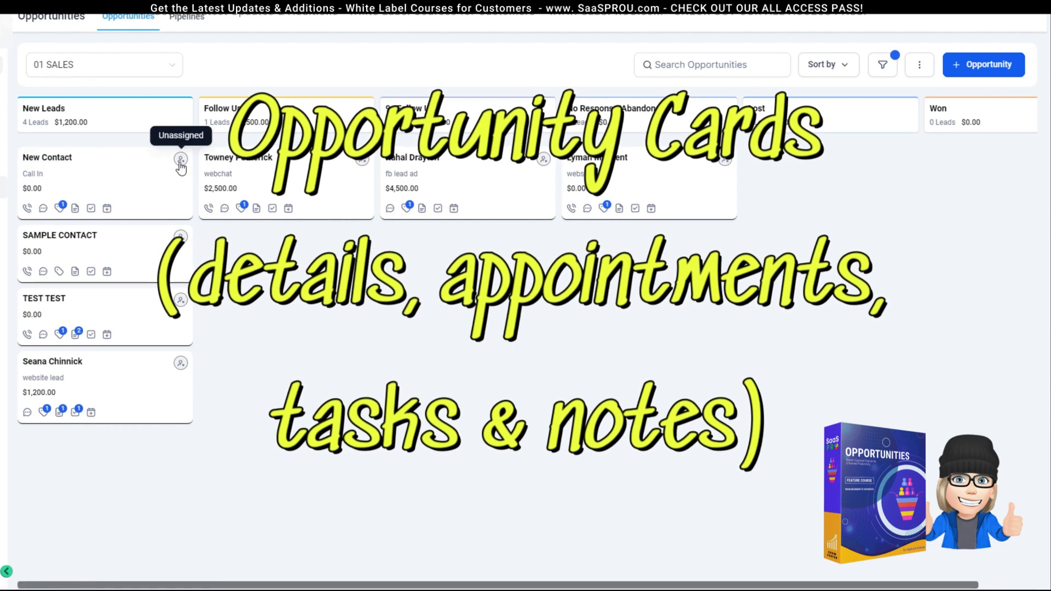
click(32, 174)
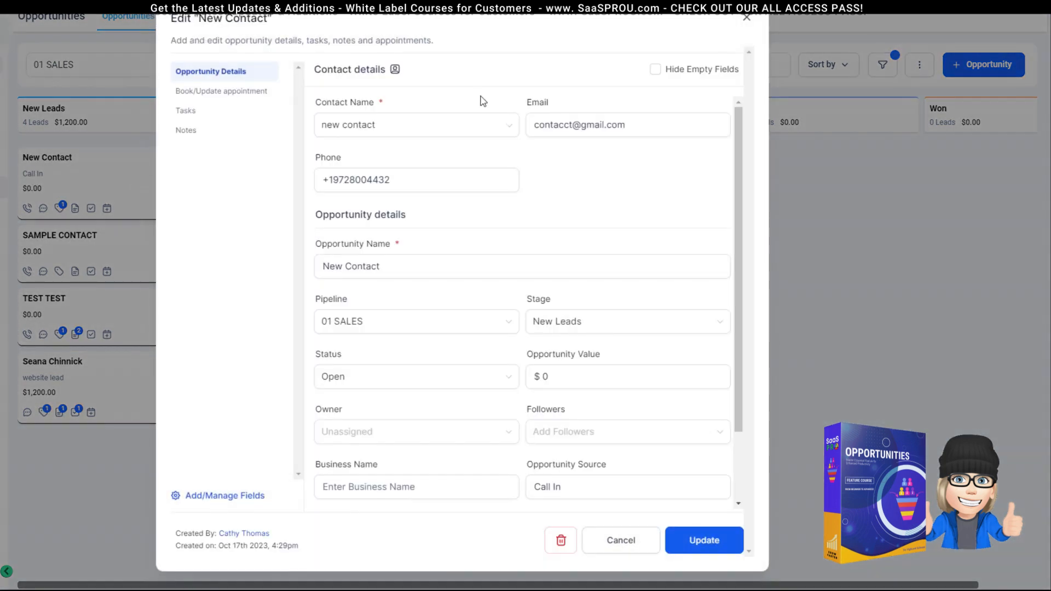
click(747, 17)
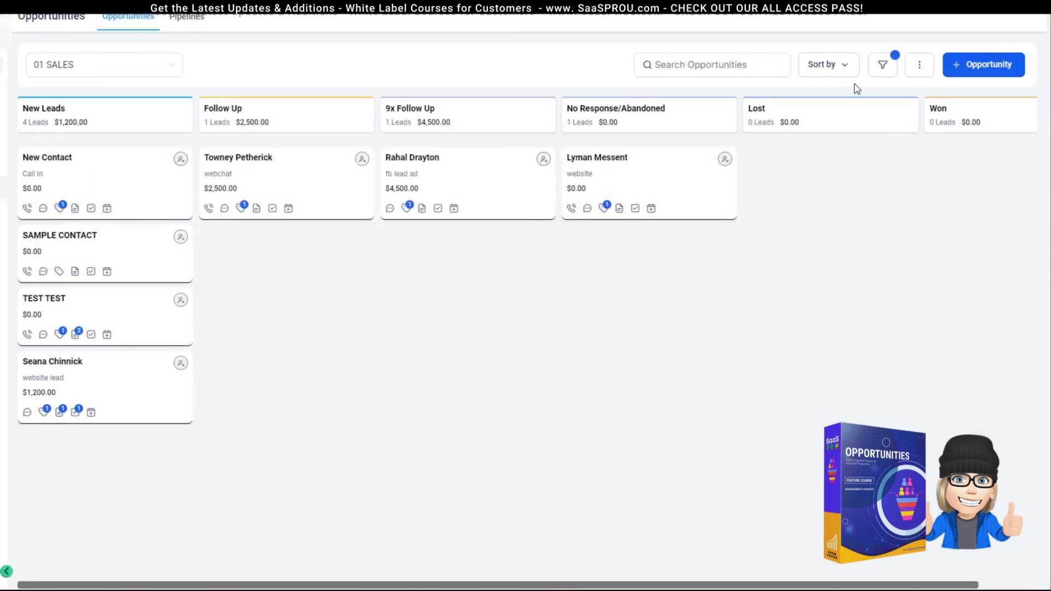
Step: Show Task, Note and Calendar Event on pipeline cards, keeping Company Name hidden
click(919, 66)
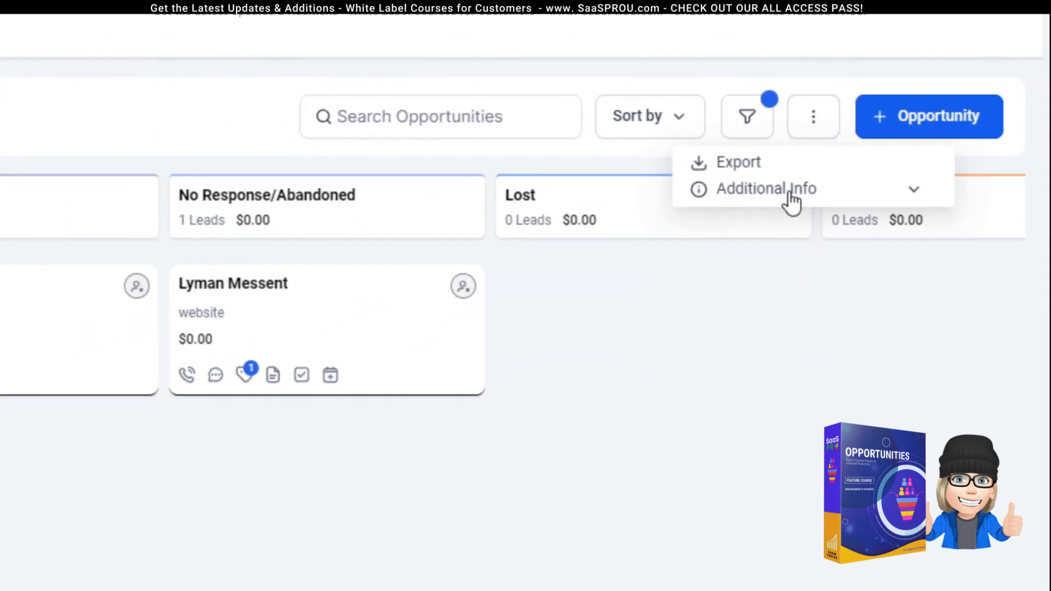
click(930, 169)
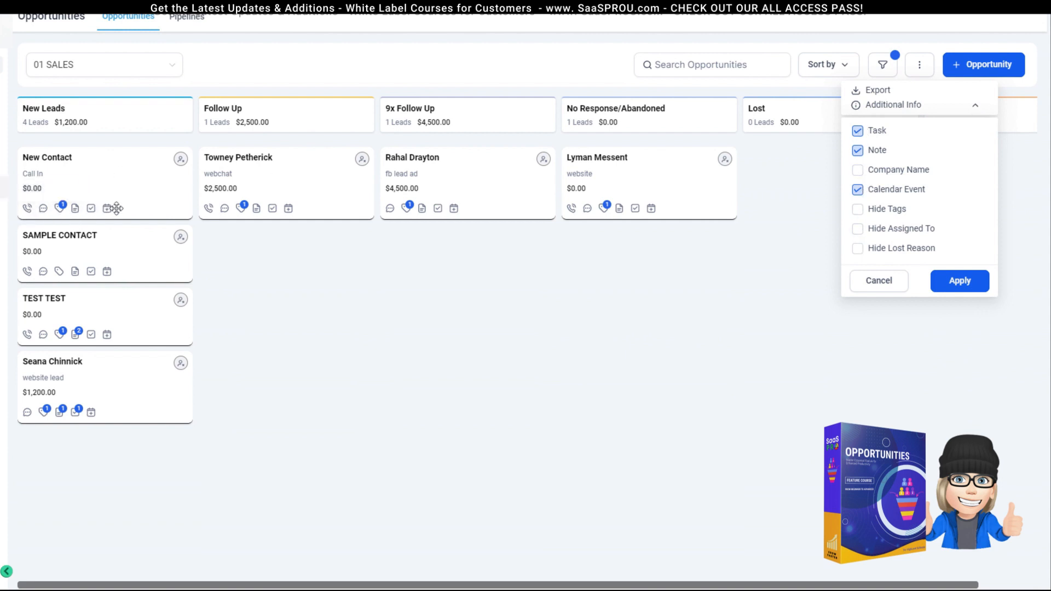
click(858, 151)
click(858, 150)
click(857, 170)
click(858, 170)
click(966, 287)
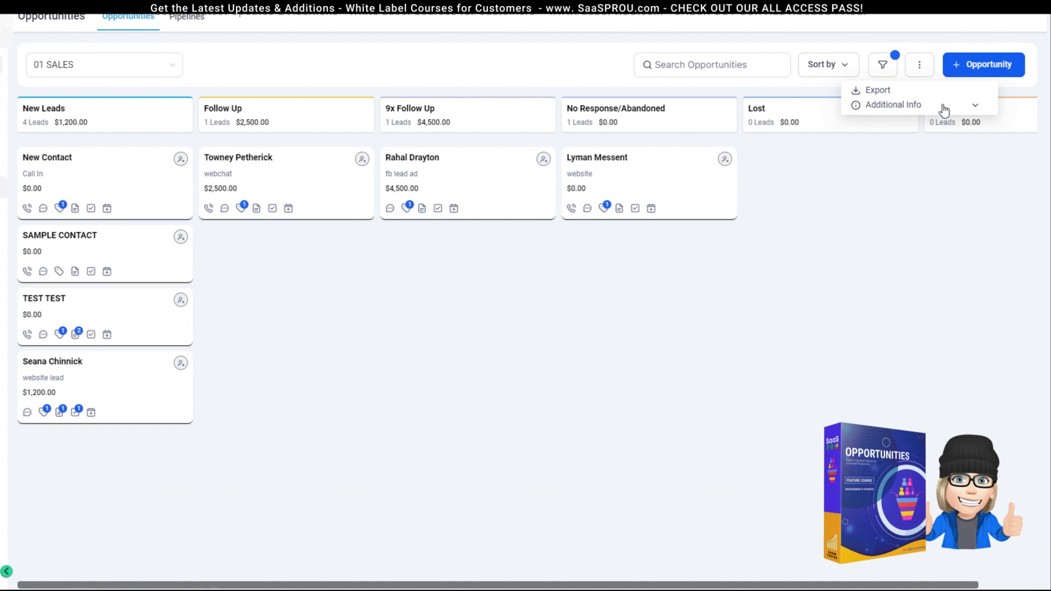
click(851, 185)
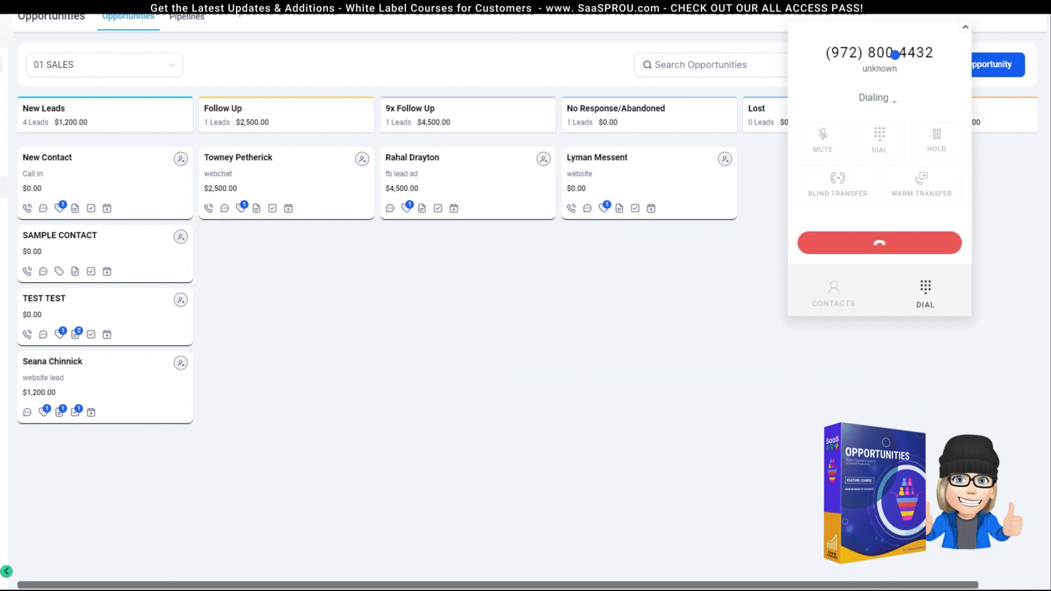
Step: End the call, save New Contact's corrected e-mail, and return to the opportunities board
click(879, 244)
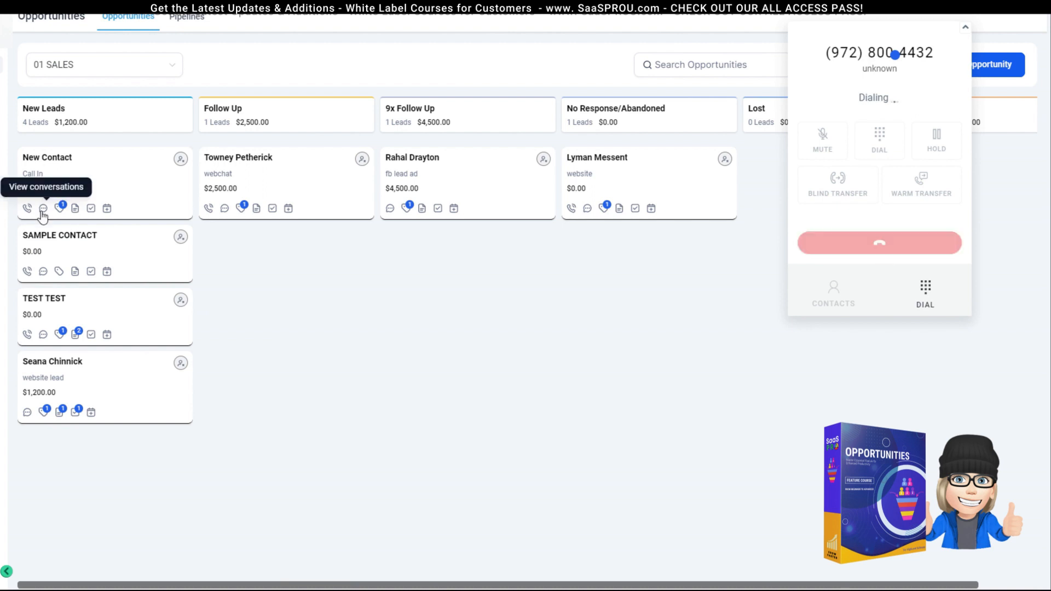
click(42, 211)
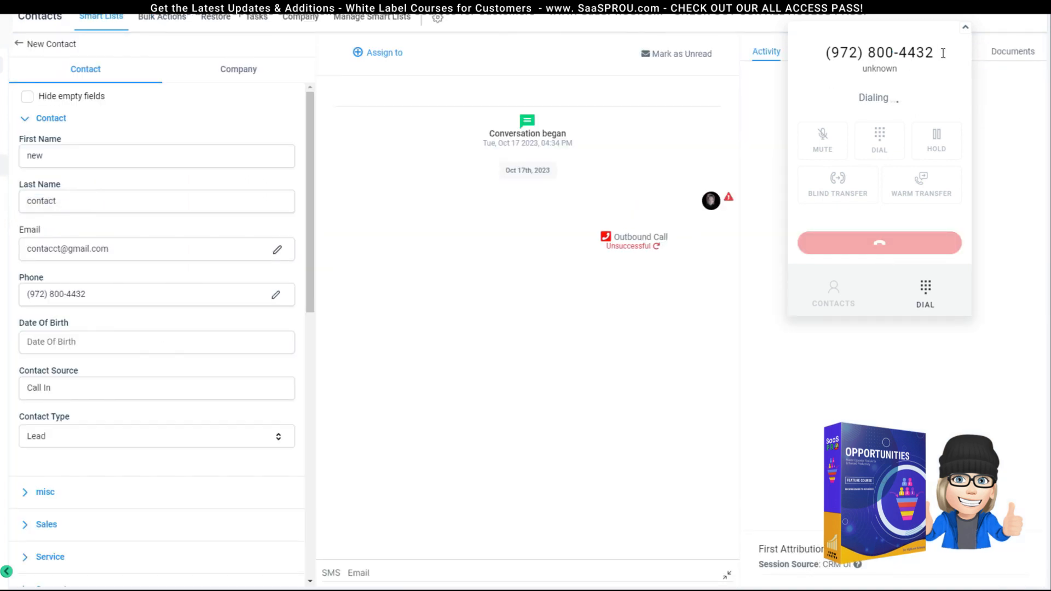
click(966, 26)
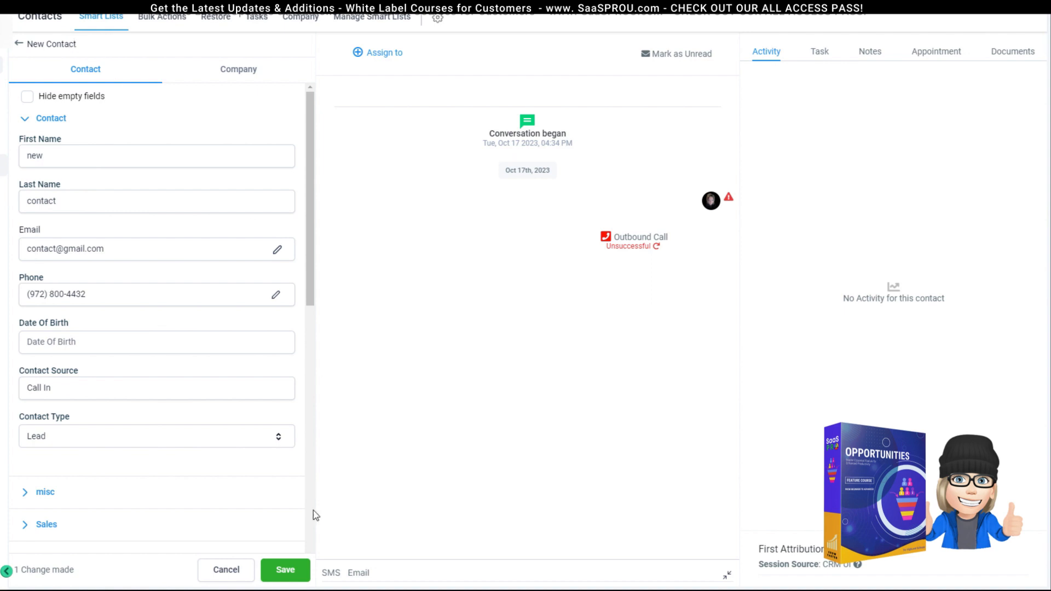
scroll(71, 446, down, 3)
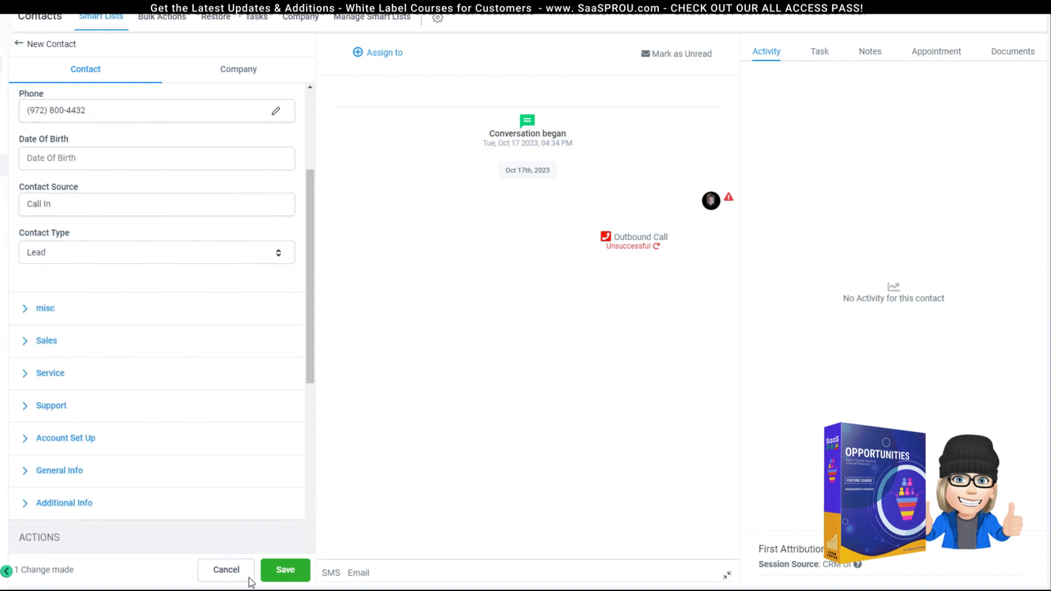
click(285, 570)
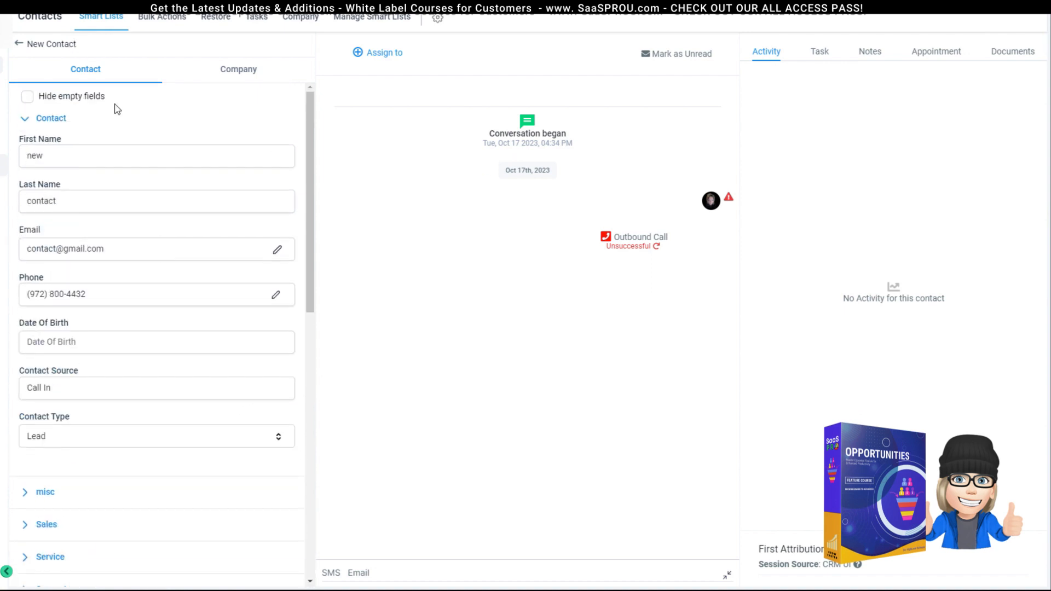
click(19, 48)
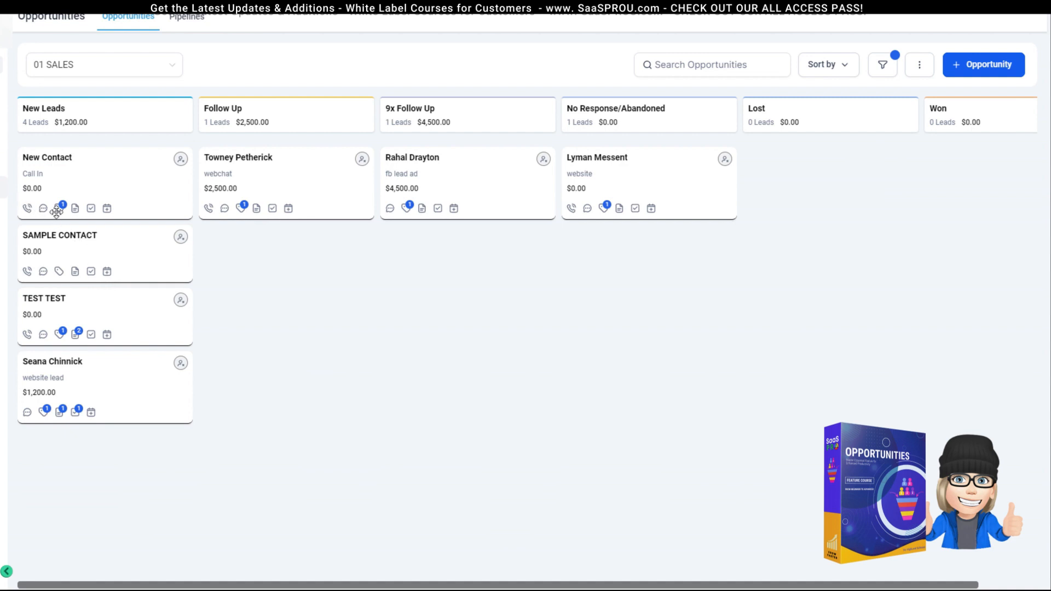
click(110, 154)
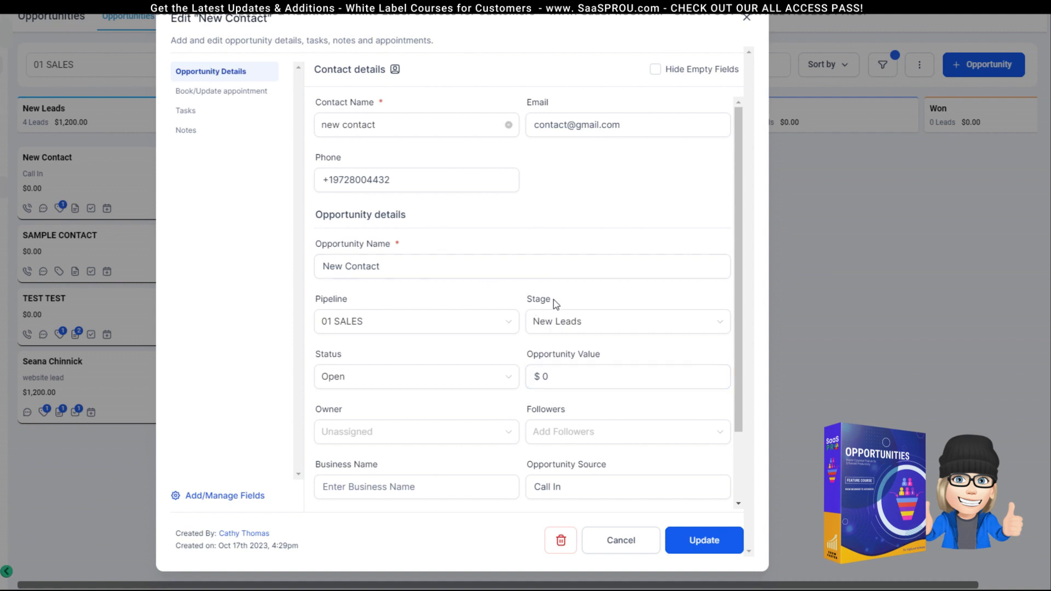
scroll(553, 315, down, 2)
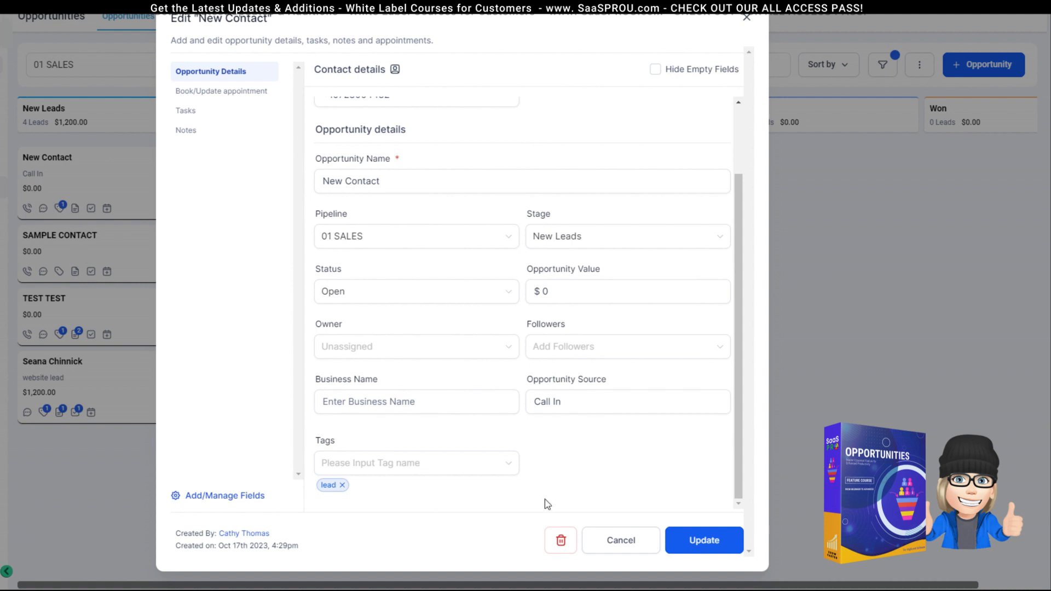
click(748, 21)
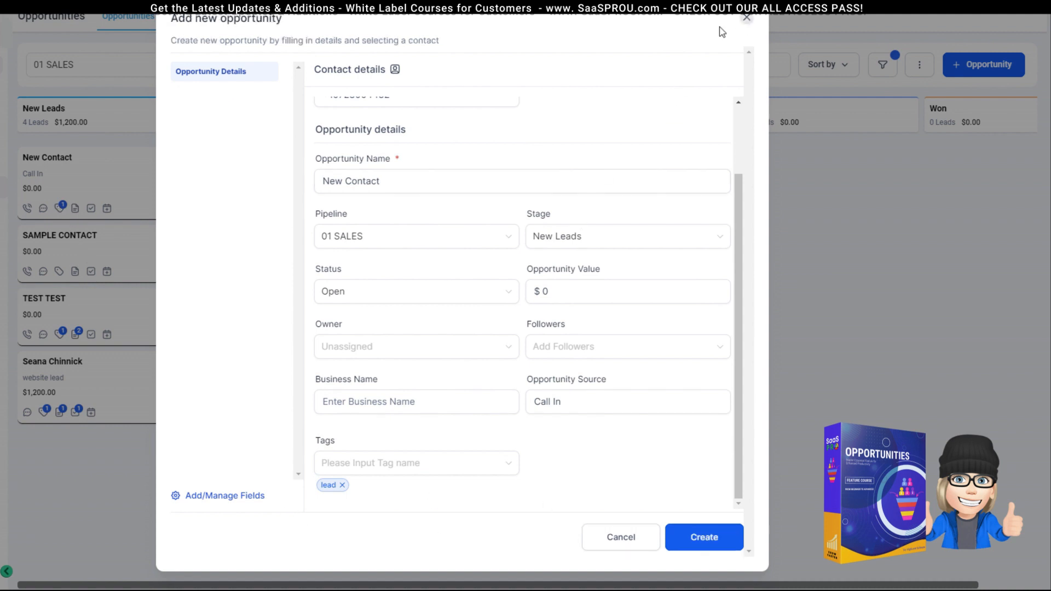
mouse_move(62, 210)
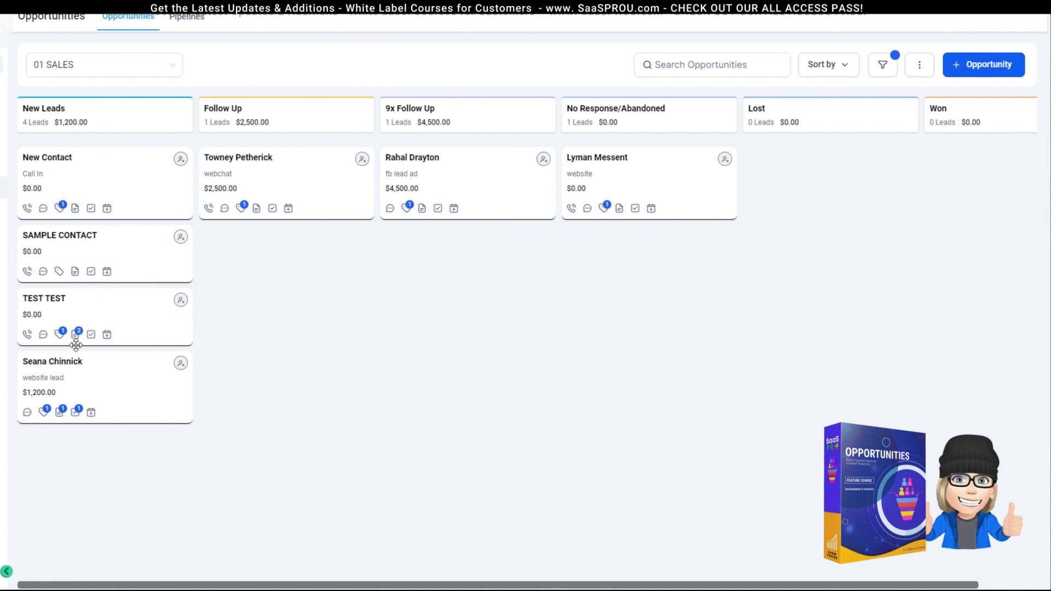
mouse_move(61, 336)
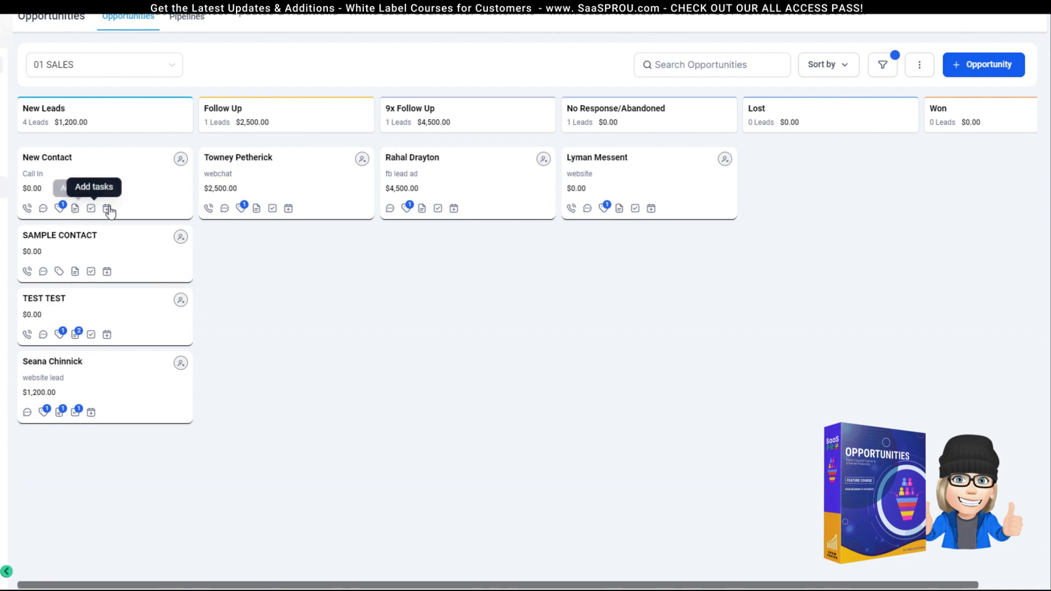
Step: Start a note on the New Contact opportunity, then close it unsaved
click(76, 209)
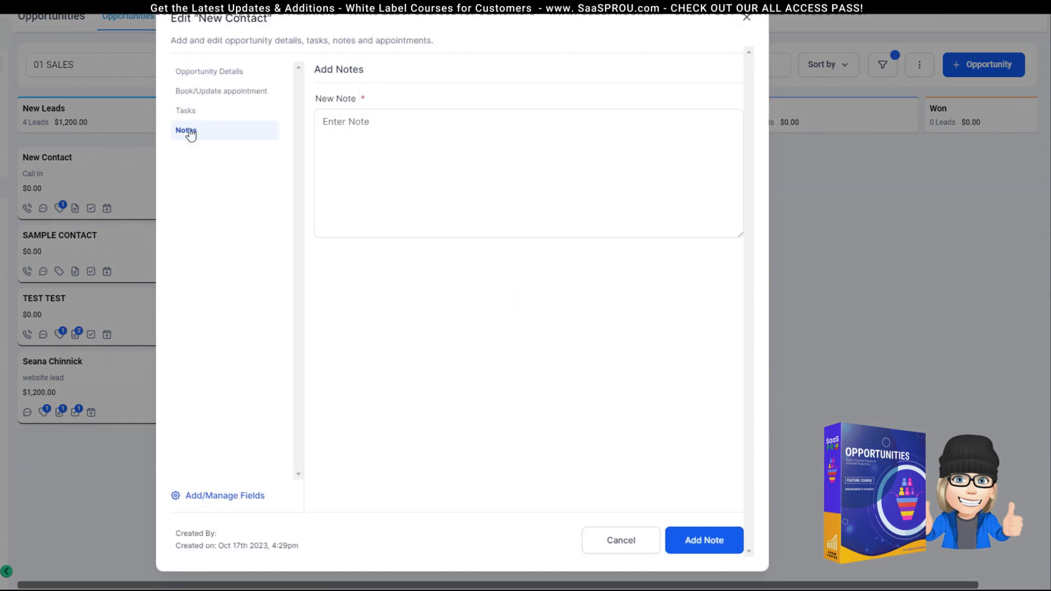
click(380, 143)
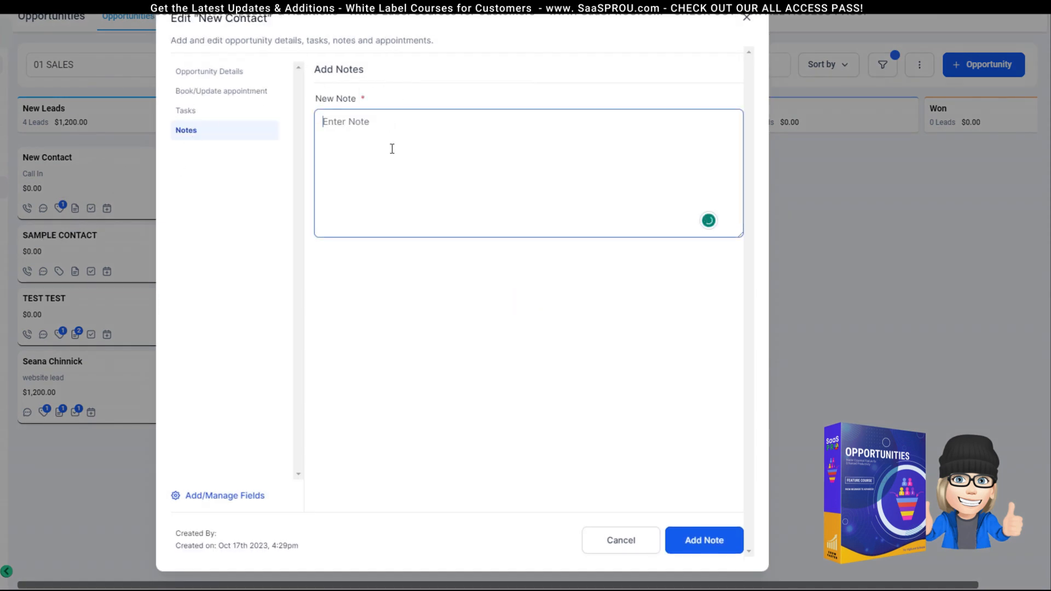
click(748, 21)
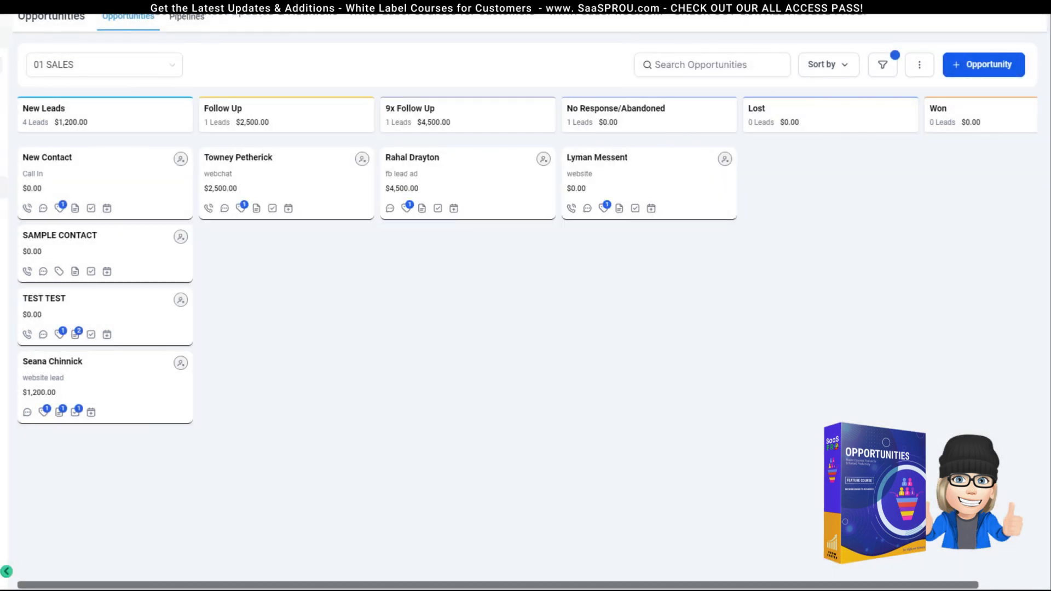
Step: Start a task with a due date for New Contact, then cancel it
click(91, 208)
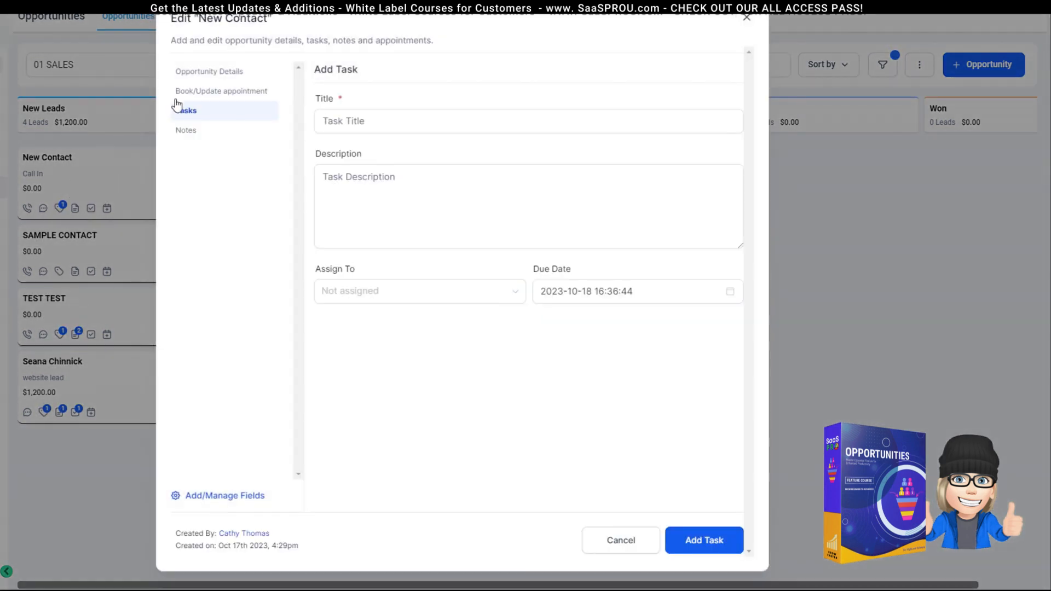
click(491, 116)
key(Tab)
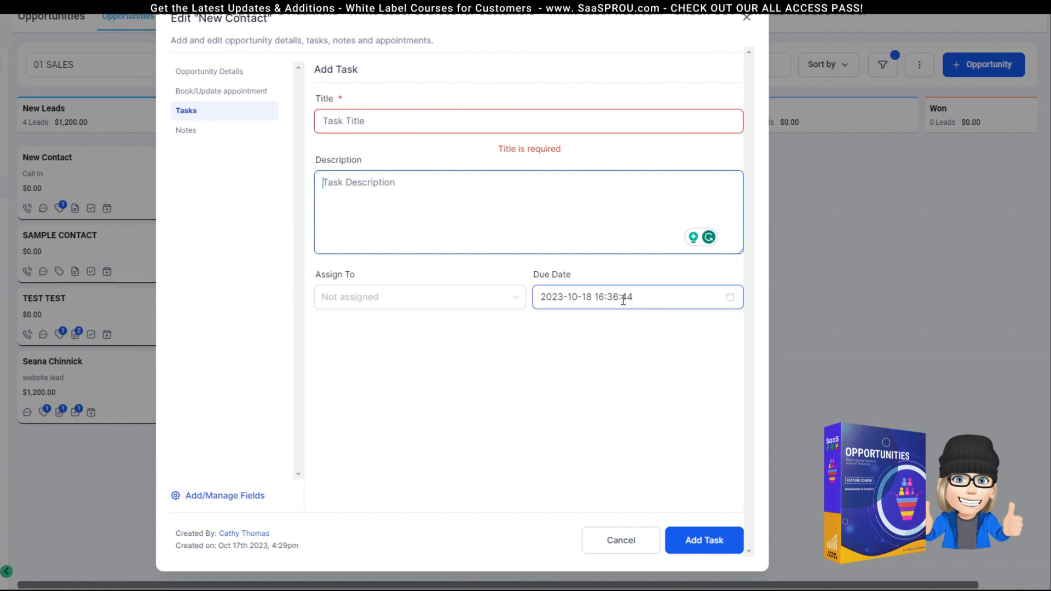
click(643, 299)
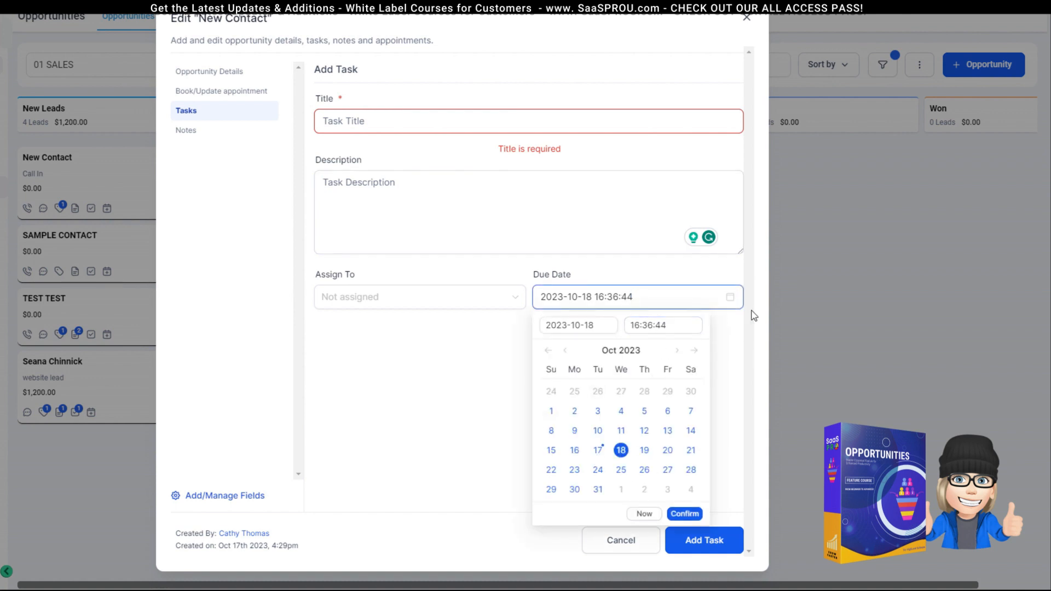
click(622, 193)
click(600, 545)
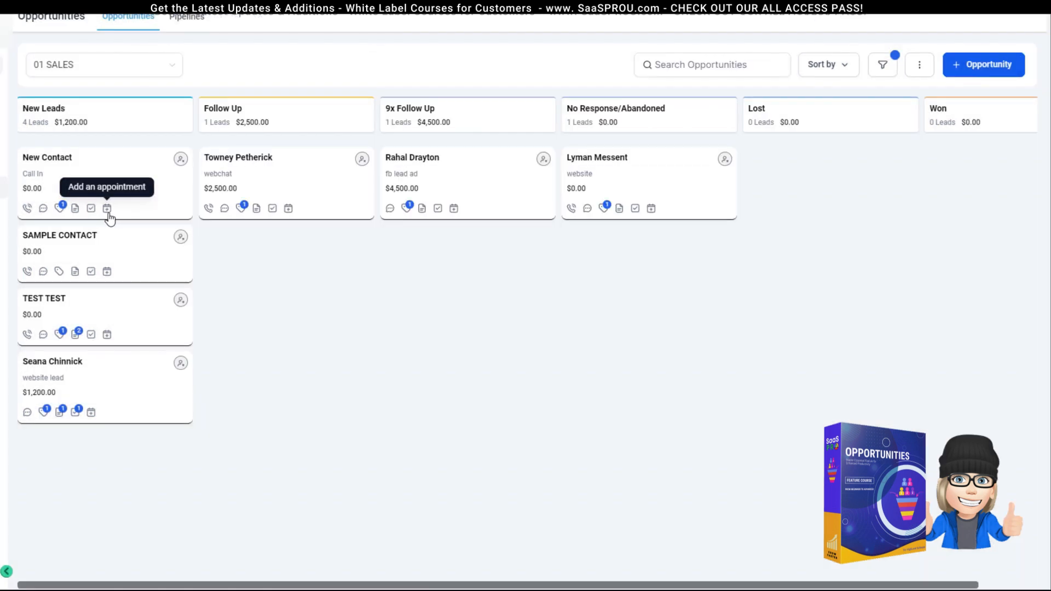
Step: Open appointment booking for New Contact, leave without booking, and close the editor
click(107, 208)
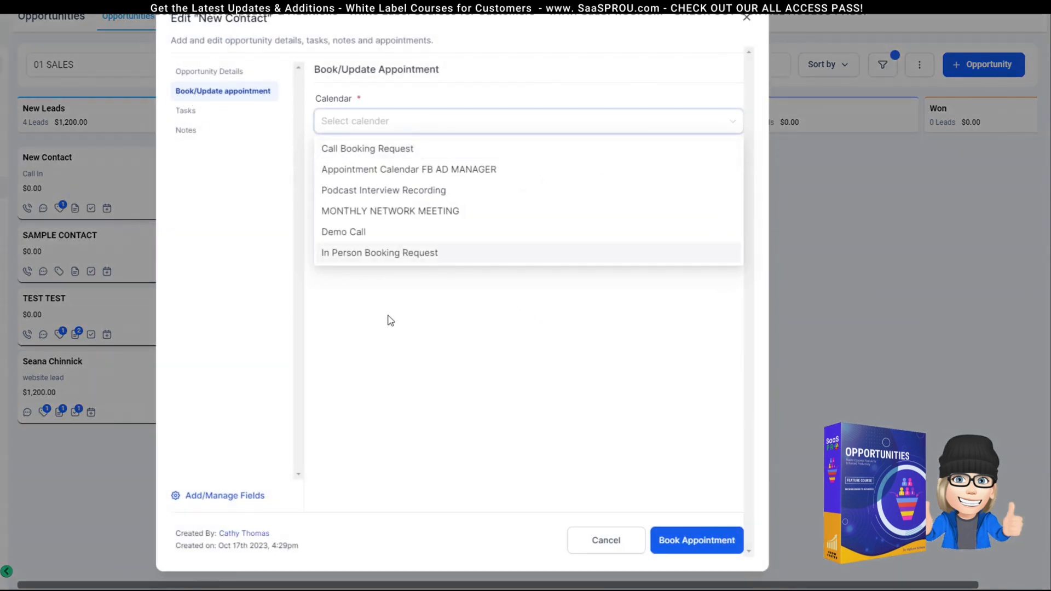
click(489, 97)
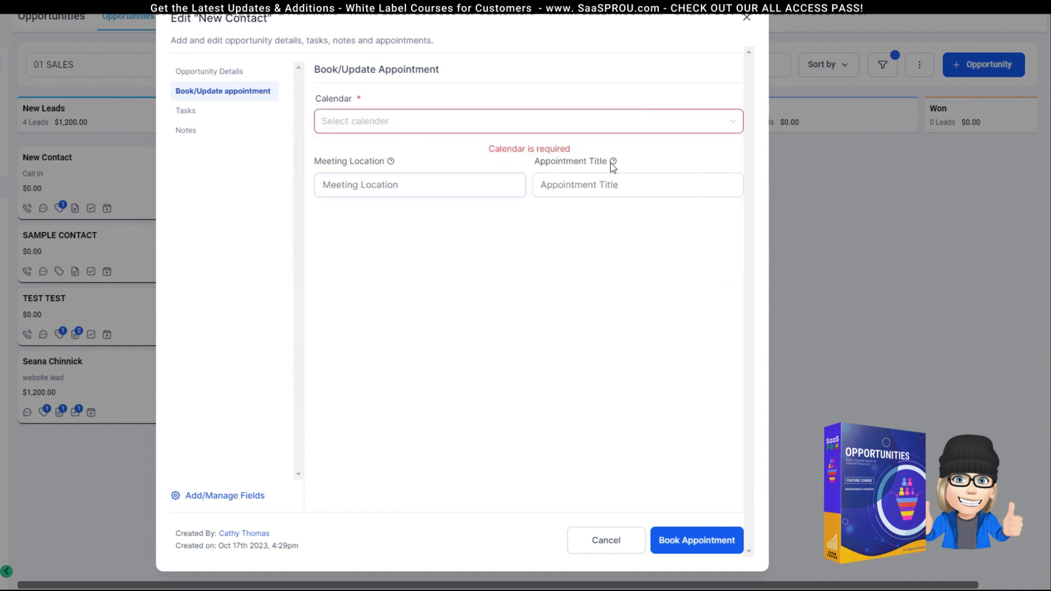
click(579, 186)
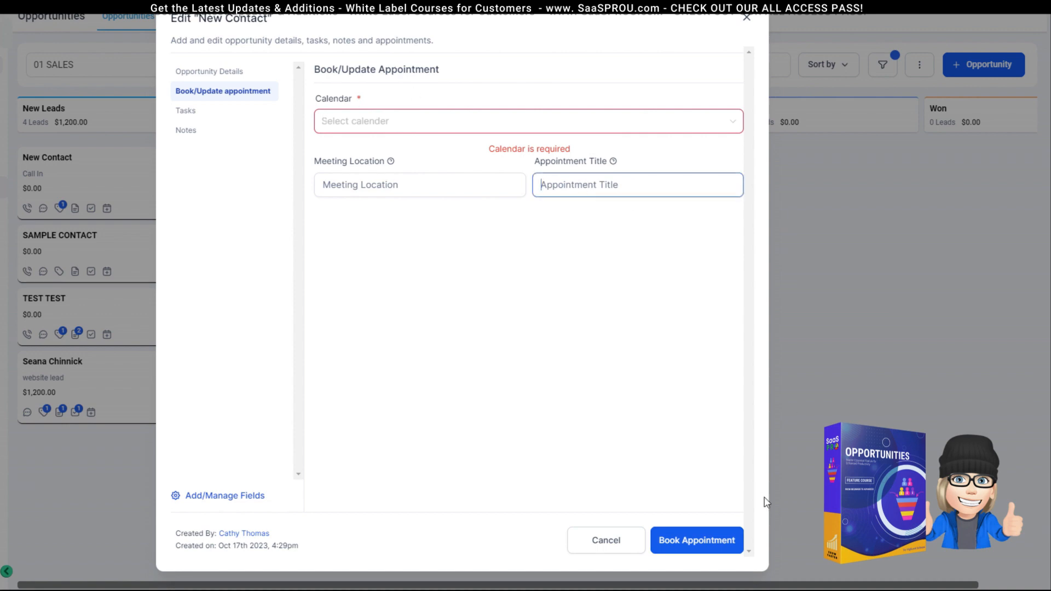
click(748, 19)
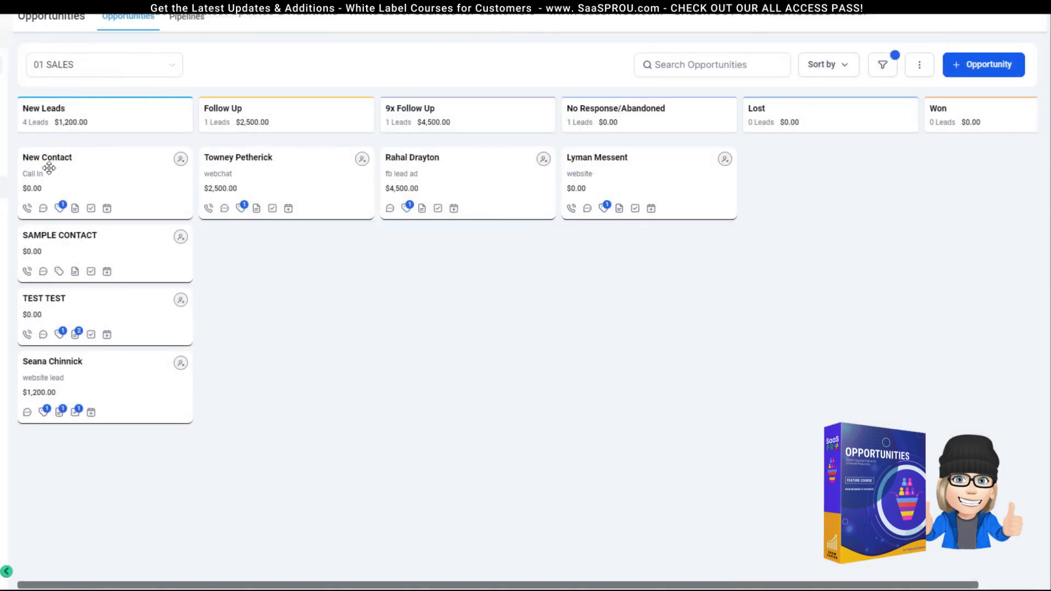
click(27, 173)
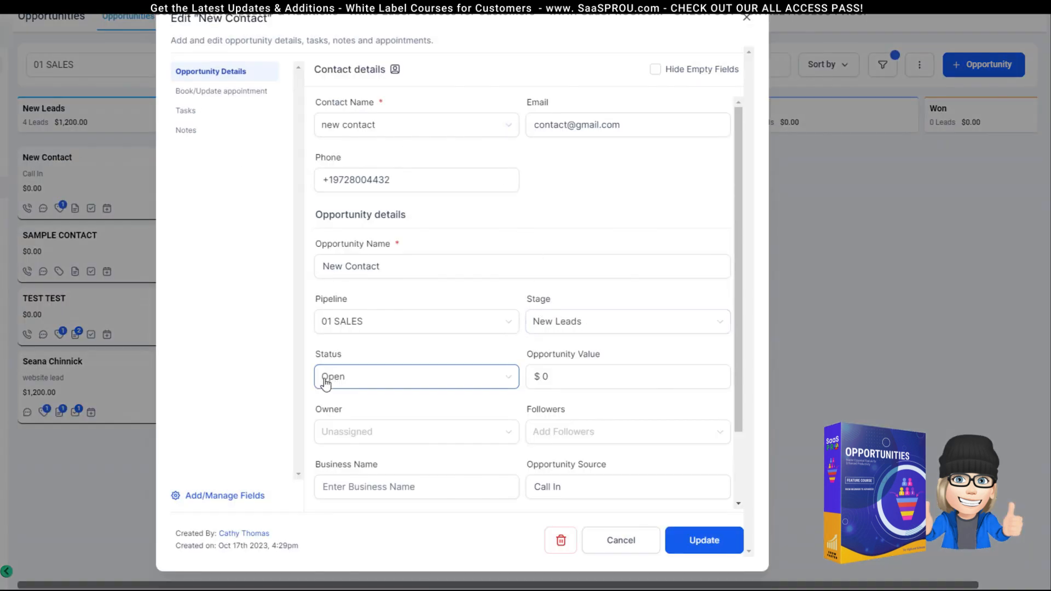
click(747, 21)
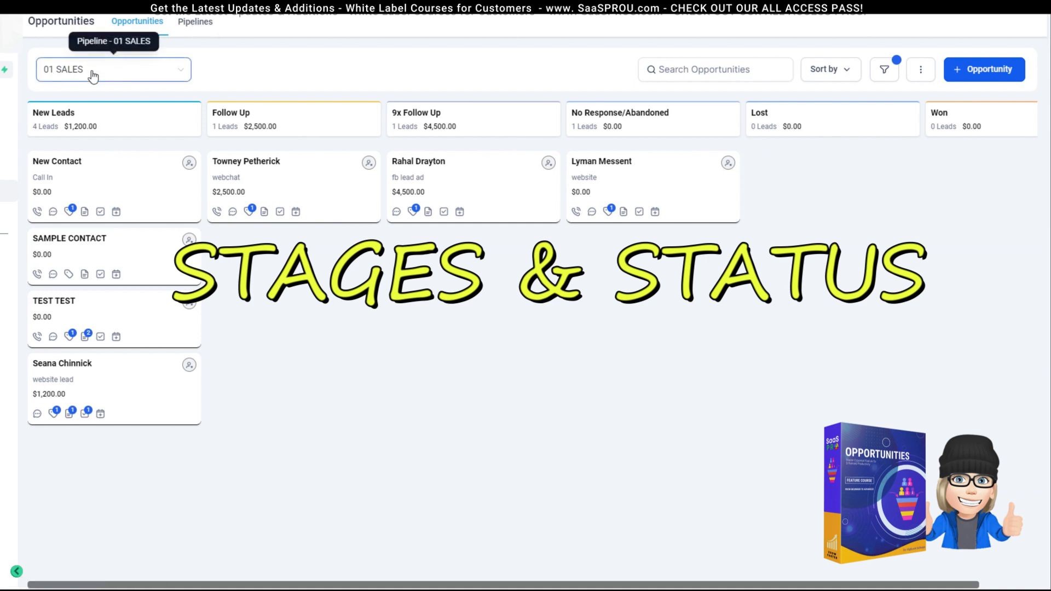
click(198, 29)
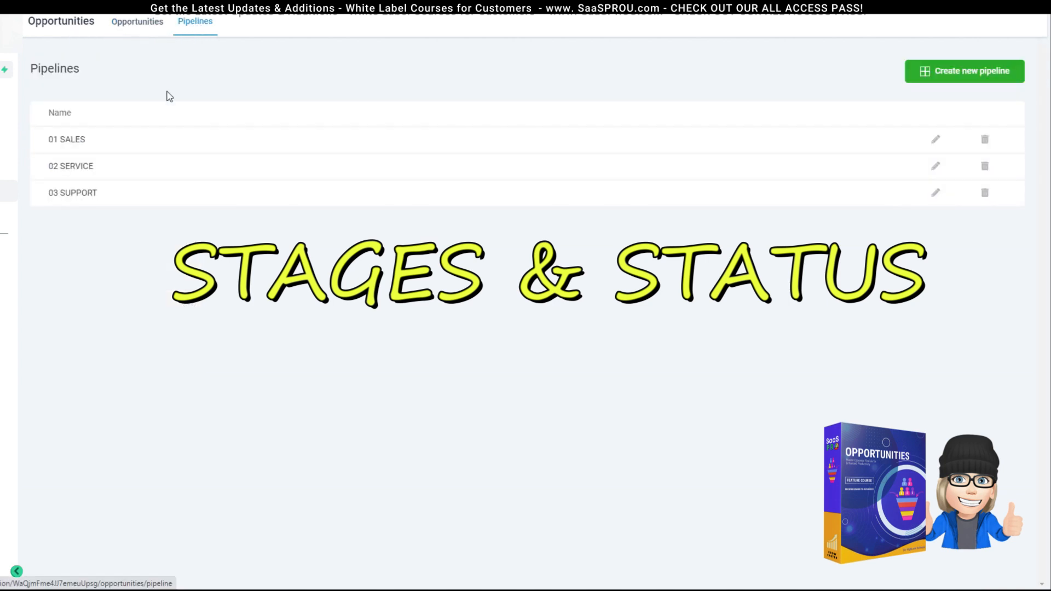
click(936, 140)
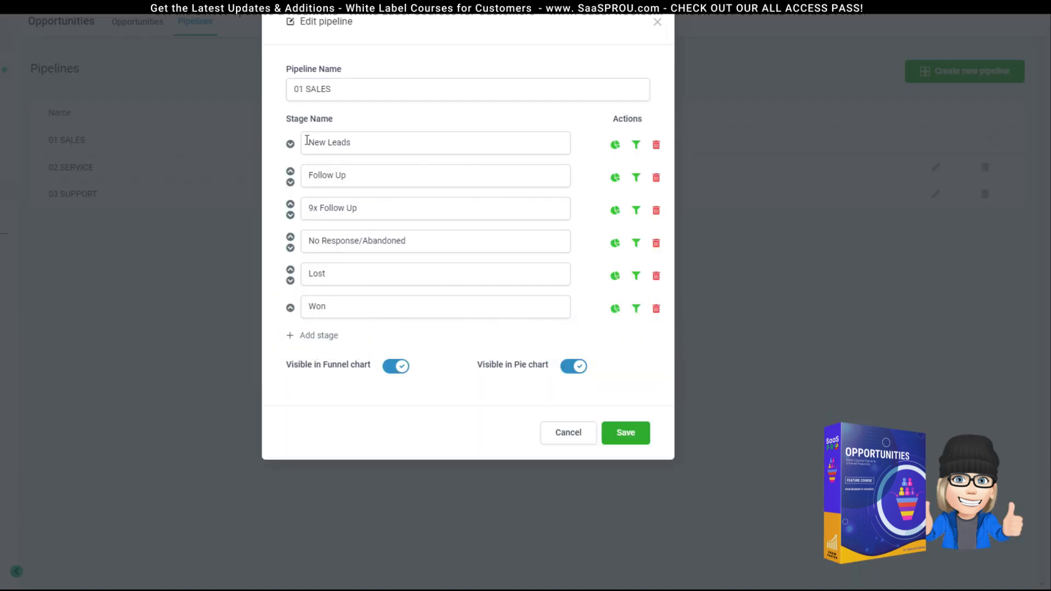
drag(289, 121, 351, 122)
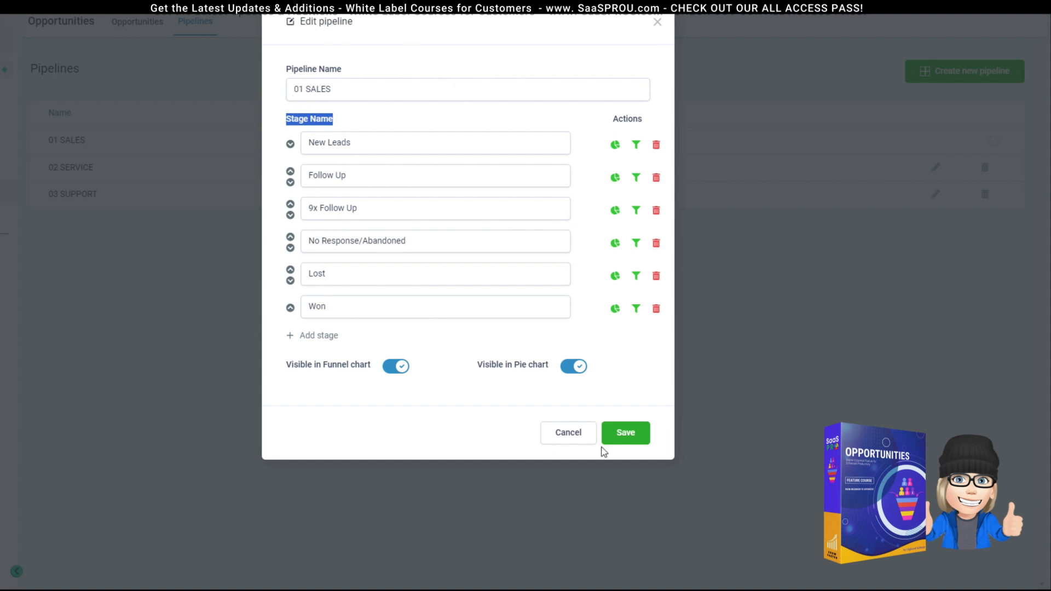
click(345, 143)
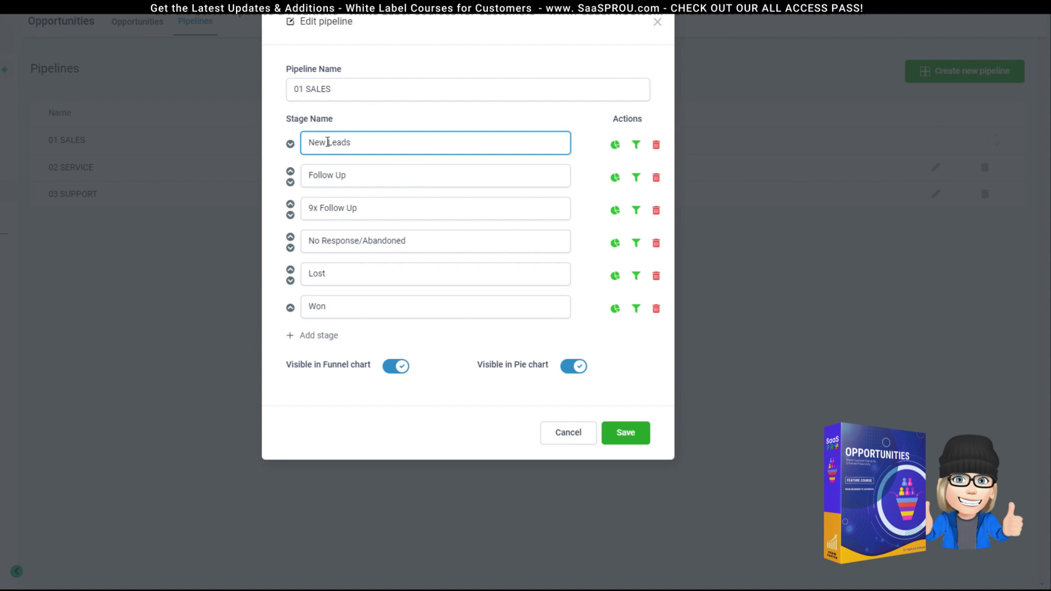
drag(350, 174, 303, 174)
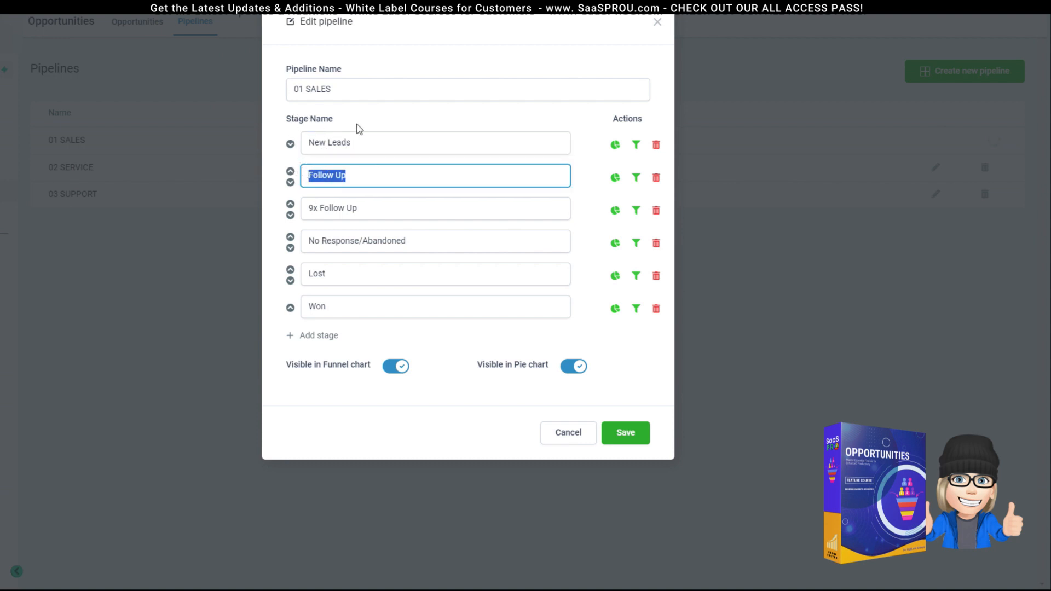
click(365, 208)
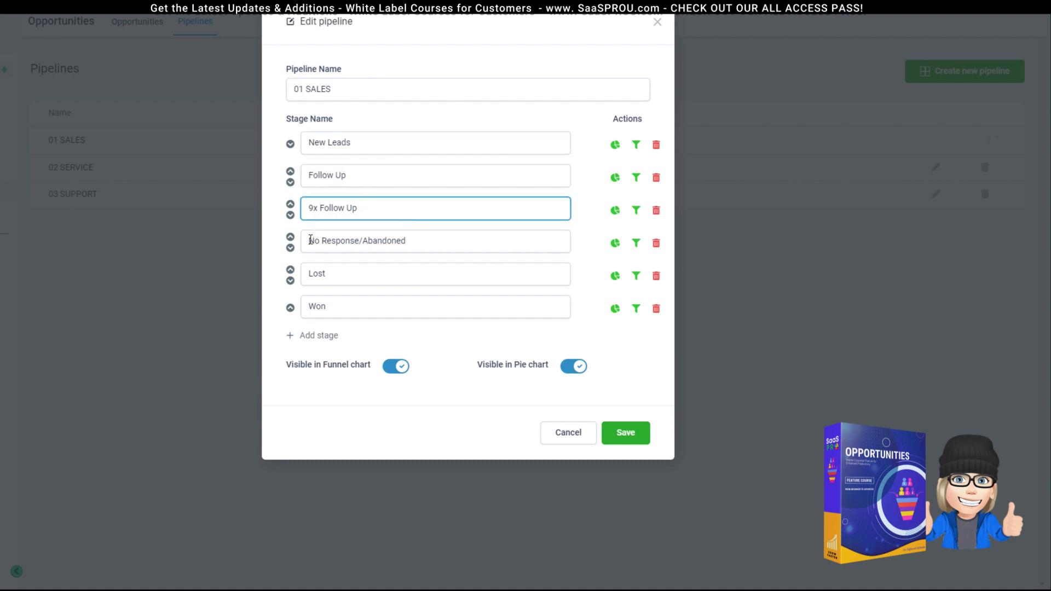
drag(310, 239, 460, 240)
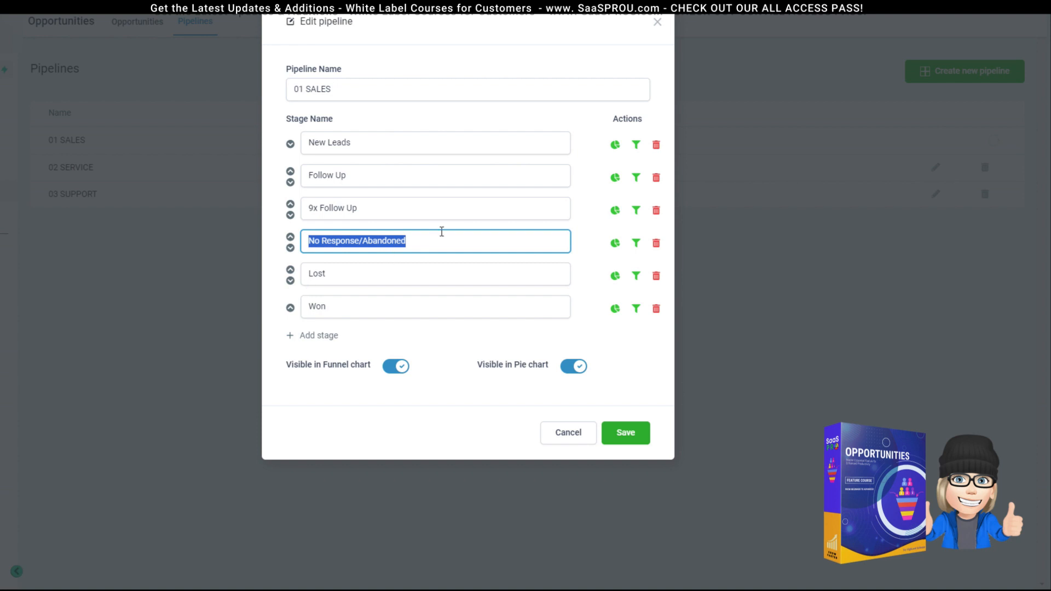
click(442, 232)
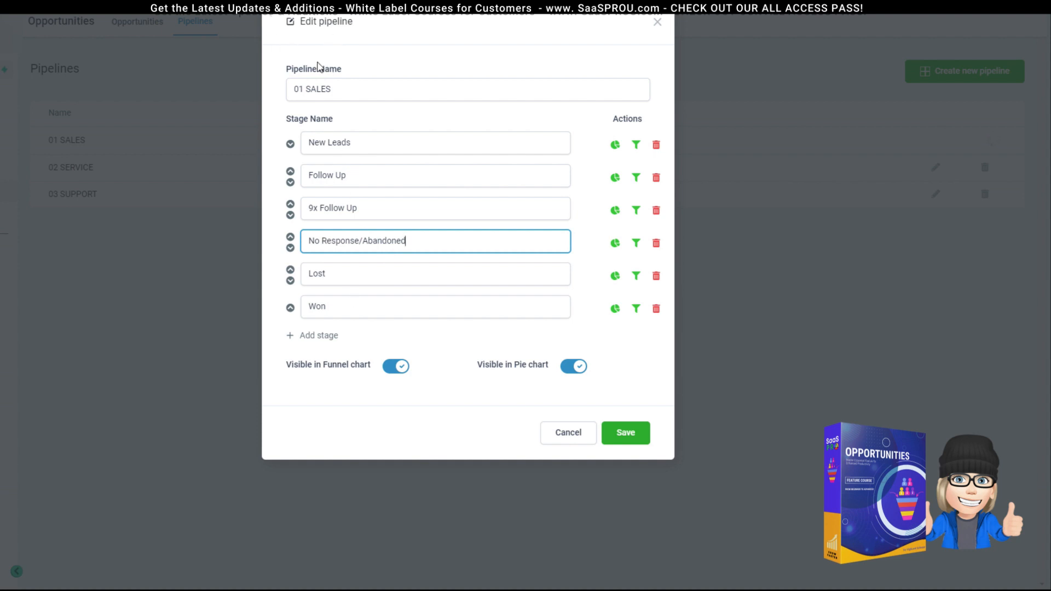
click(569, 435)
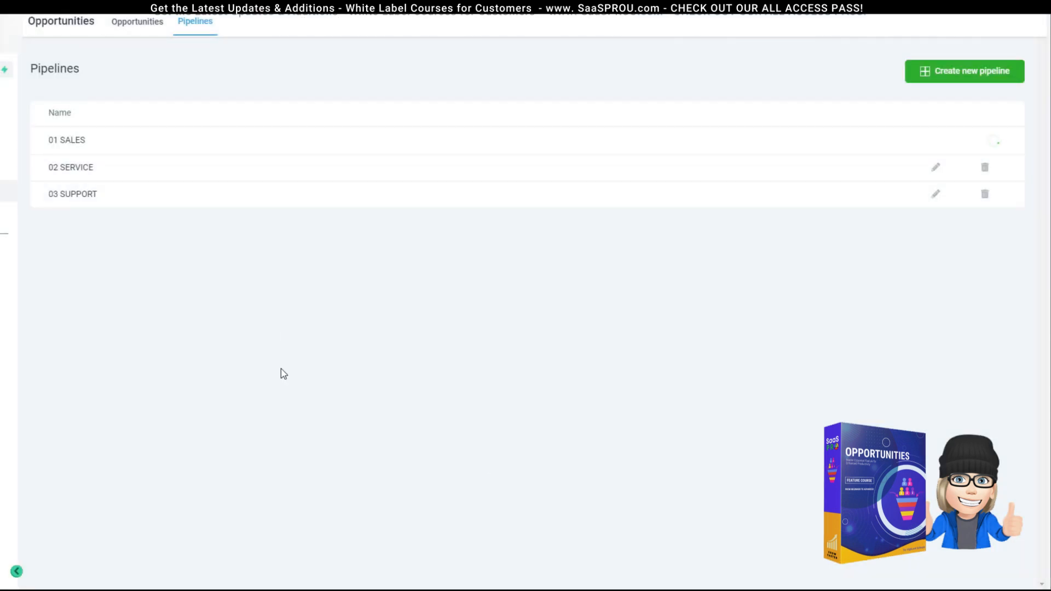
click(153, 23)
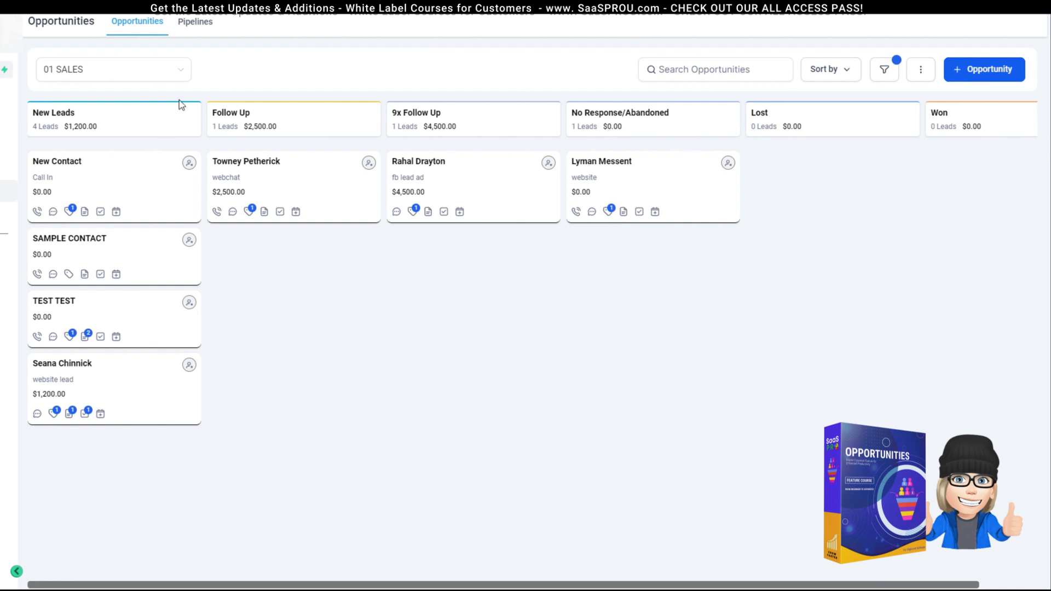
Step: Drag the New Contact card to the top of New Leads on the 01 SALES board
mouse_move(93, 180)
mouse_down()
mouse_move(73, 178)
mouse_move(324, 180)
mouse_move(436, 202)
mouse_move(115, 150)
mouse_move(81, 187)
mouse_move(102, 167)
mouse_move(241, 238)
mouse_move(507, 197)
mouse_move(853, 188)
mouse_move(204, 404)
mouse_move(190, 554)
mouse_move(394, 418)
mouse_move(567, 553)
mouse_move(887, 507)
mouse_move(997, 271)
mouse_move(923, 556)
mouse_move(133, 388)
mouse_move(342, 432)
mouse_move(495, 535)
mouse_move(817, 462)
mouse_move(865, 536)
mouse_move(504, 219)
mouse_move(101, 189)
mouse_move(99, 175)
mouse_up()
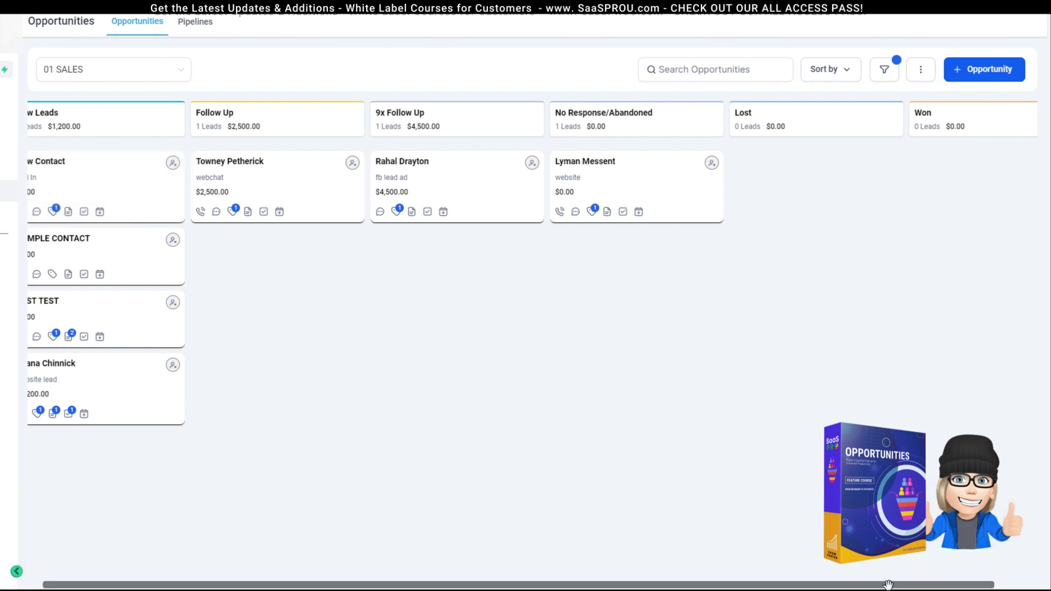
drag(888, 585, 831, 582)
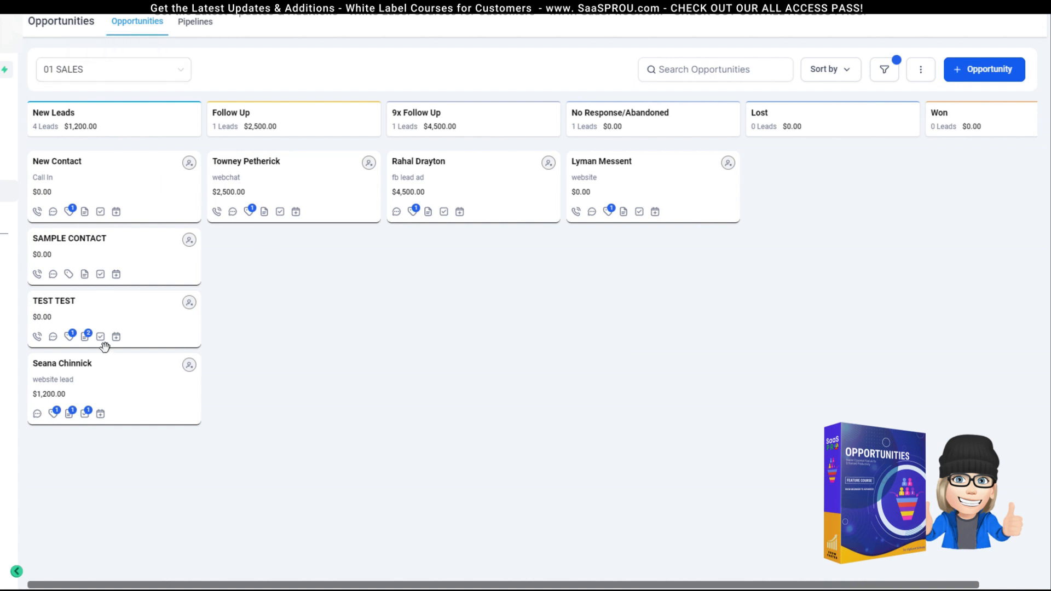
scroll(104, 346, up, 1)
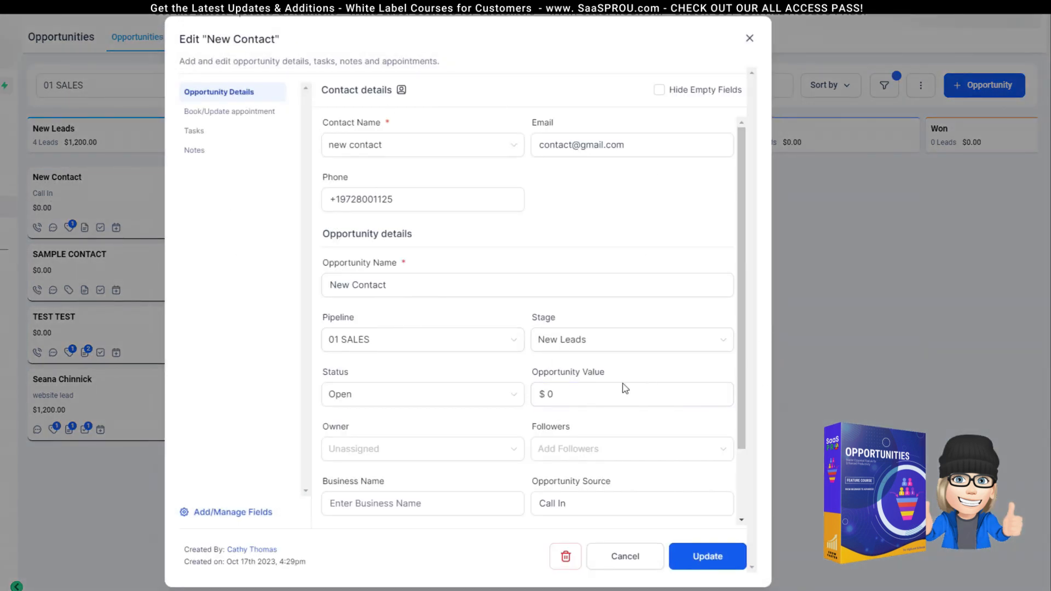
Step: Set New Contact's stage and status to Won with a 5000 value, then save and close
click(595, 350)
click(556, 474)
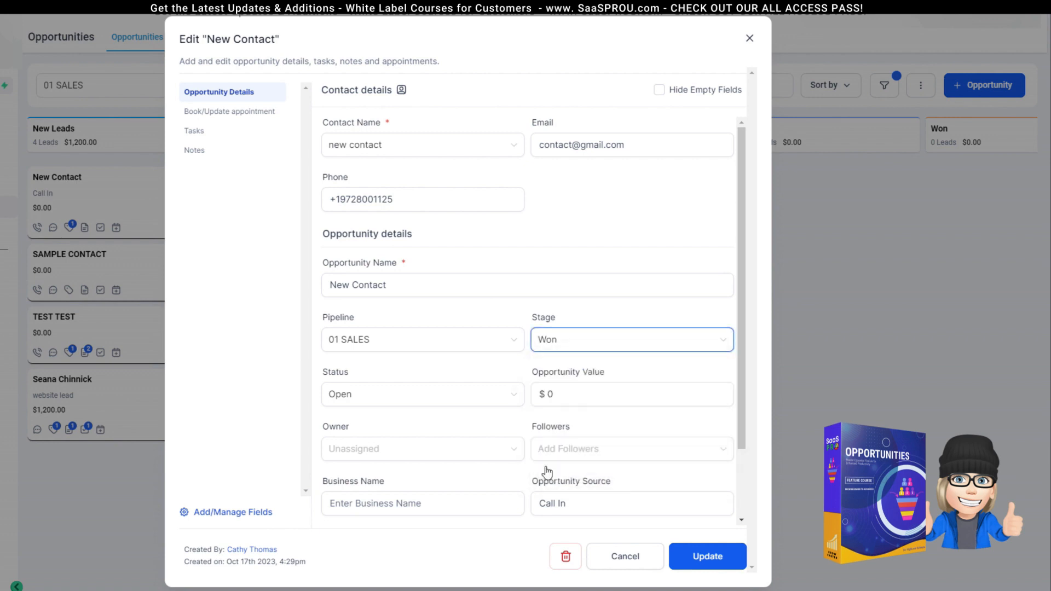
double_click(550, 394)
text(50)
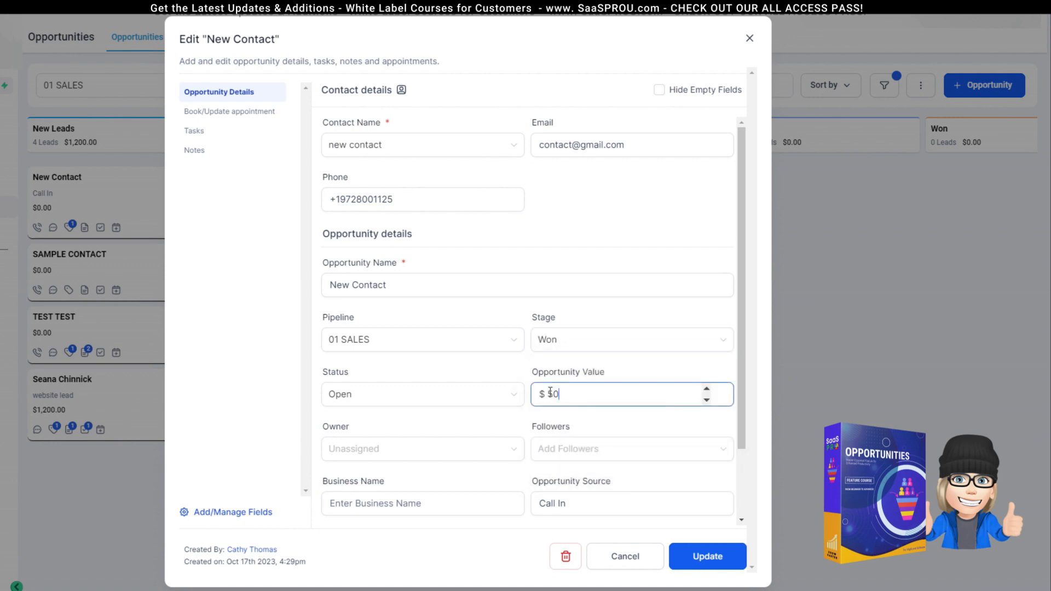
text(00)
click(533, 428)
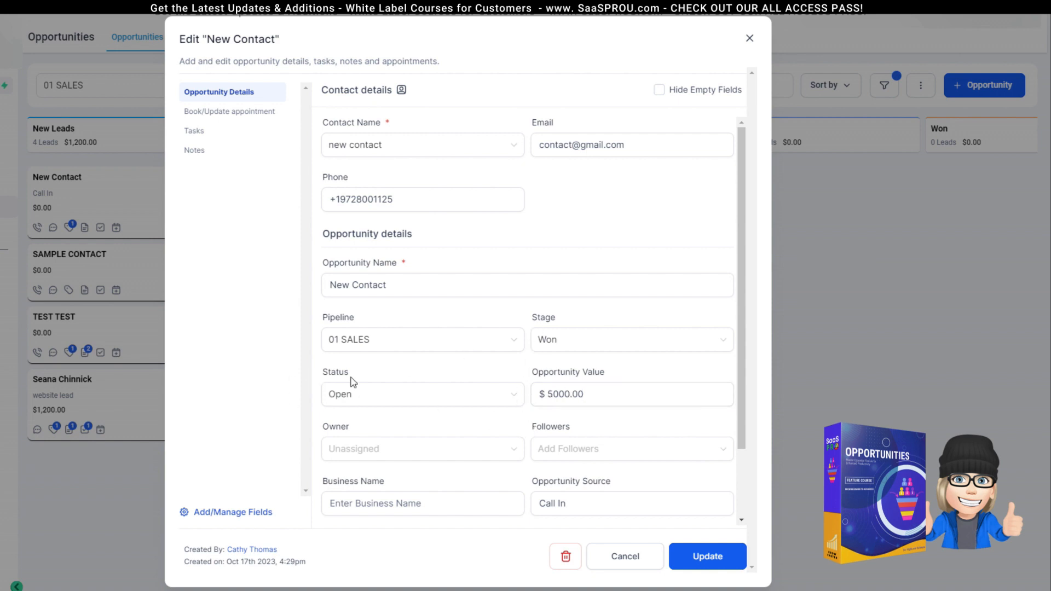
click(345, 395)
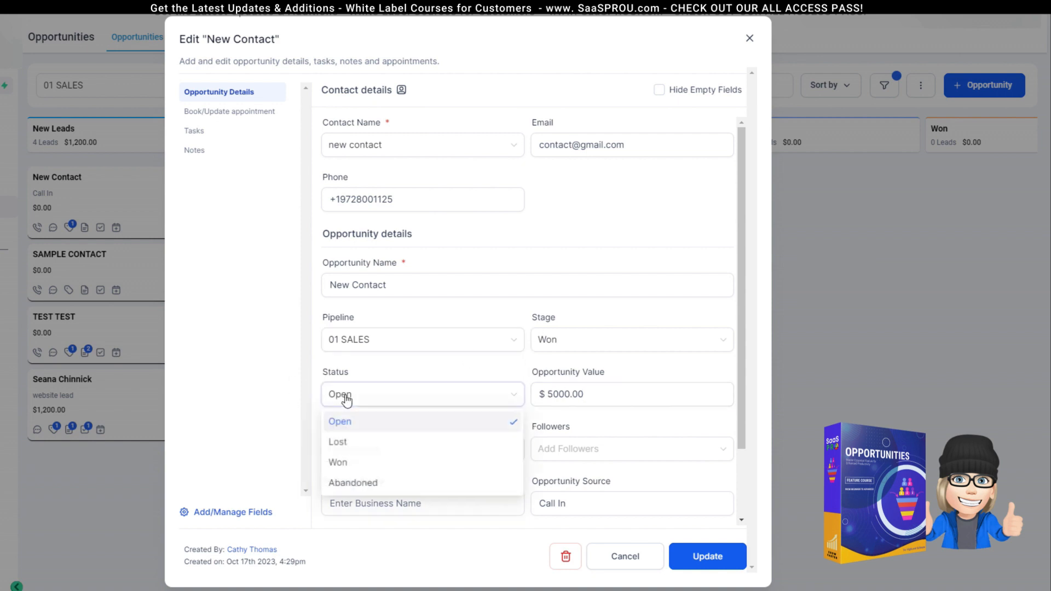
click(347, 468)
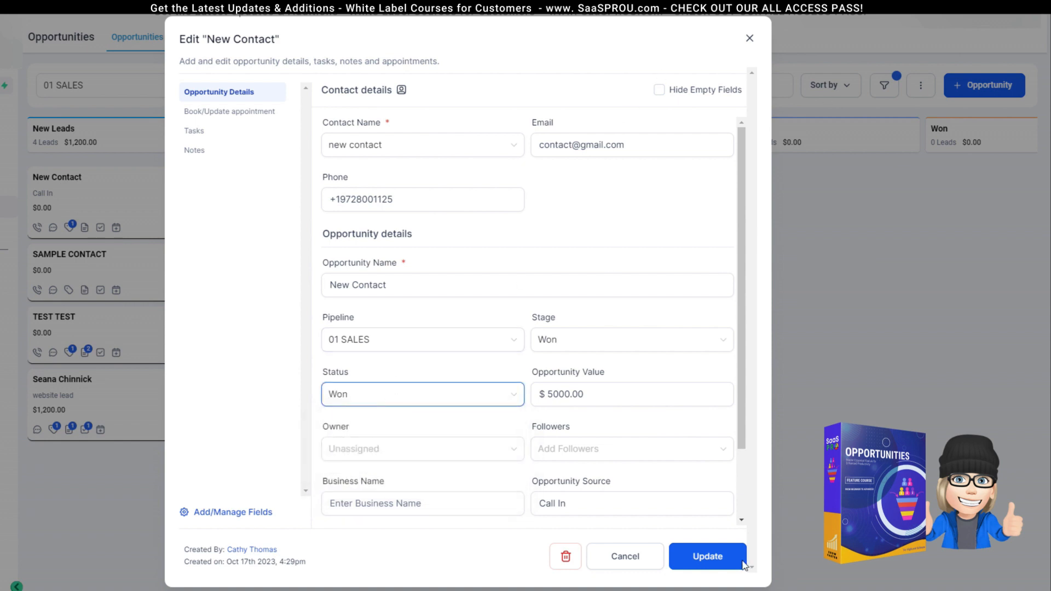
click(715, 558)
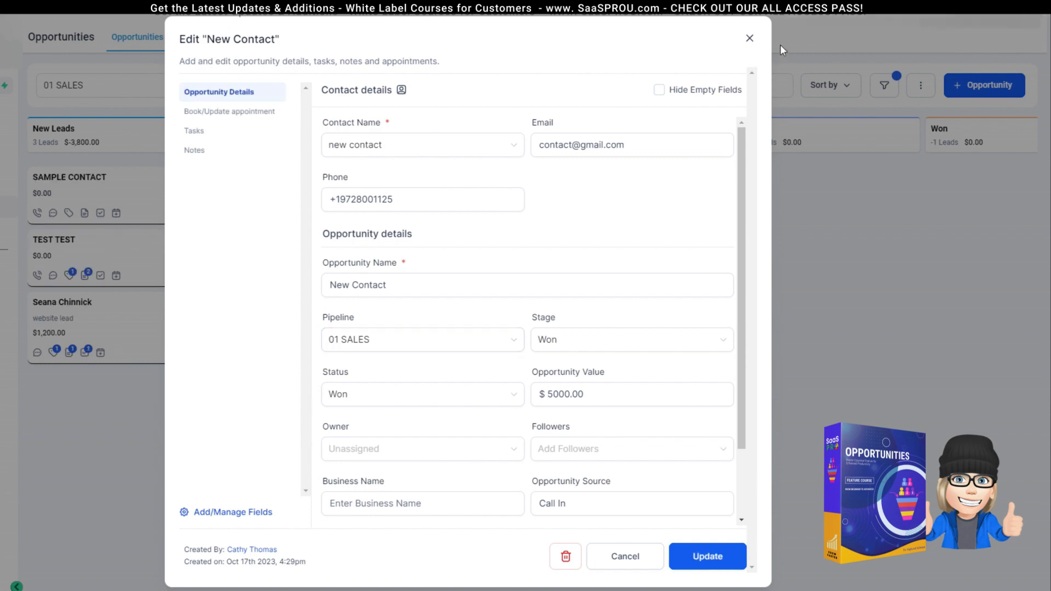
click(750, 40)
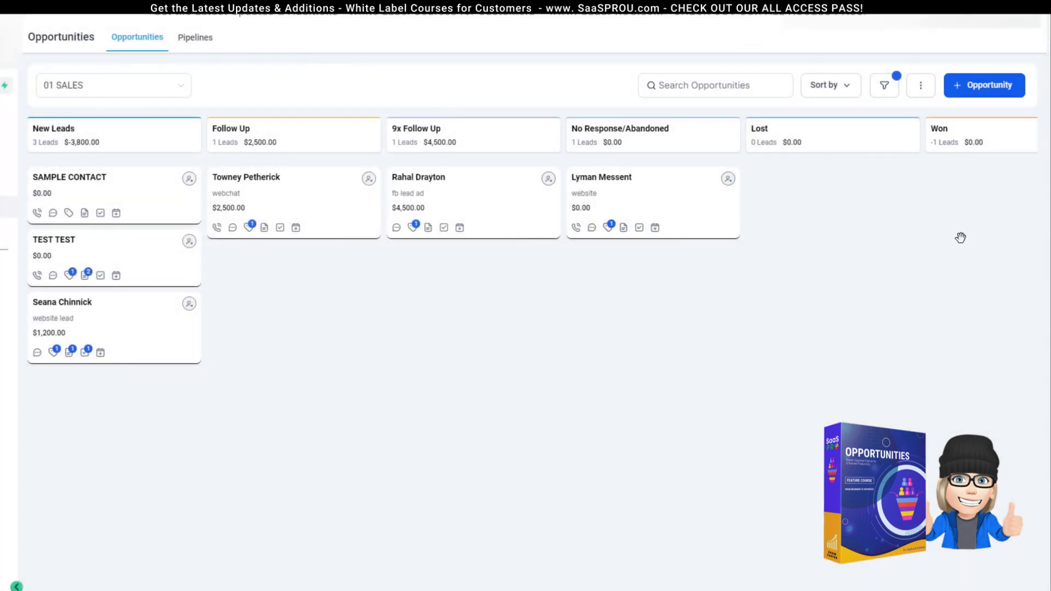
Step: Open the opportunity filters and remove the Status is Open filter
scroll(525, 241, right, 1)
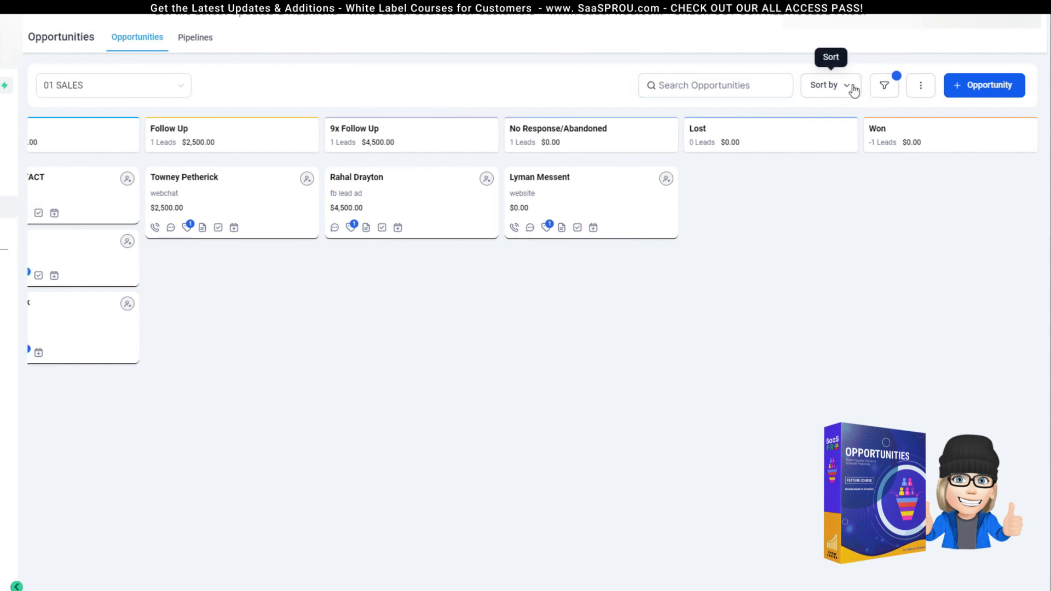
click(879, 93)
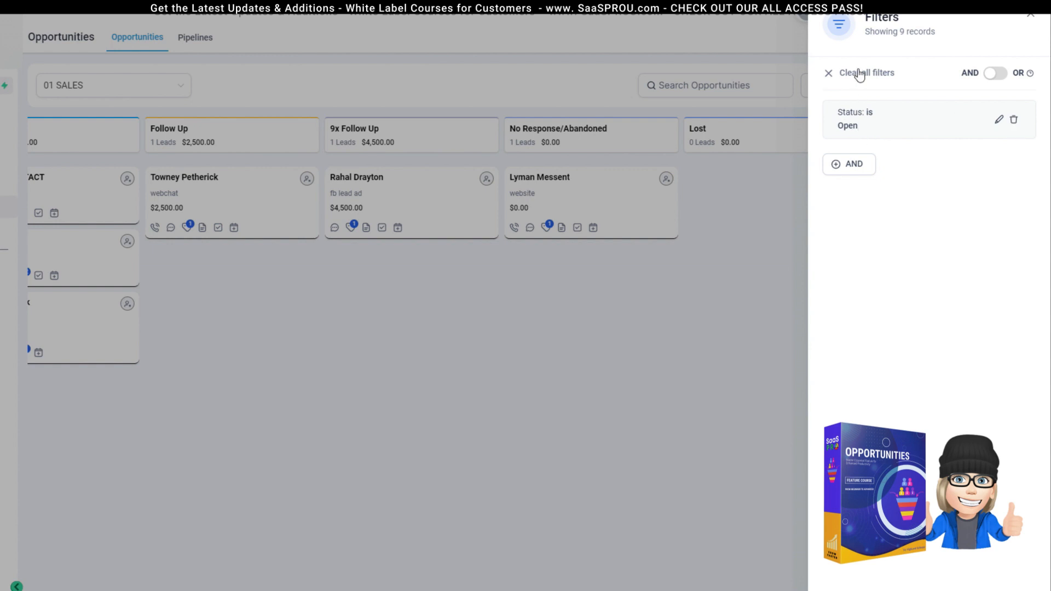
click(1015, 122)
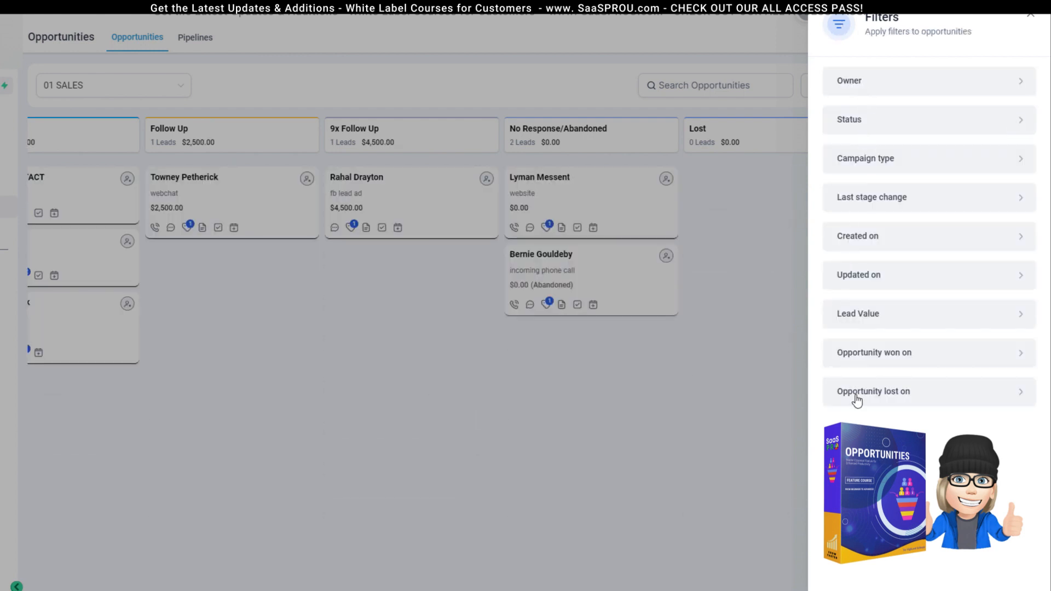
Step: Browse the Owner, Status, Campaign type, Last stage change and Lead Value filters, closing without applying
click(927, 88)
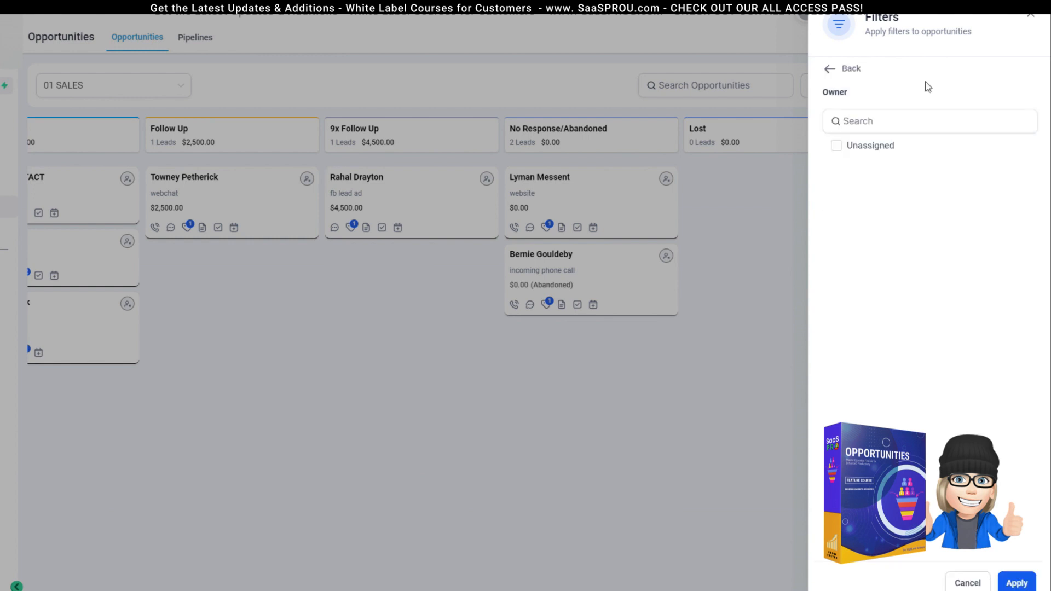
click(827, 69)
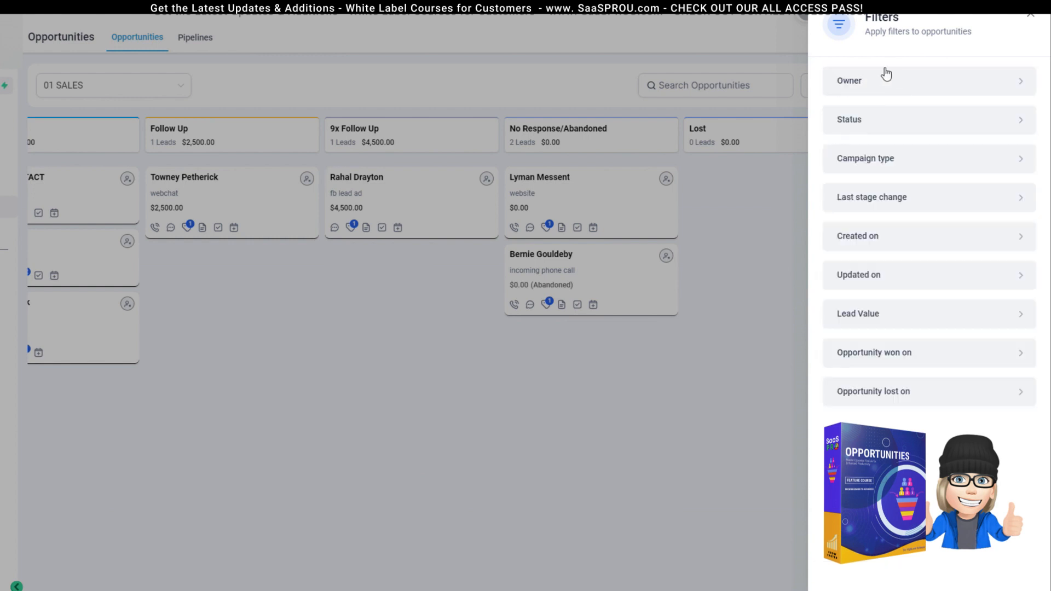
click(1021, 128)
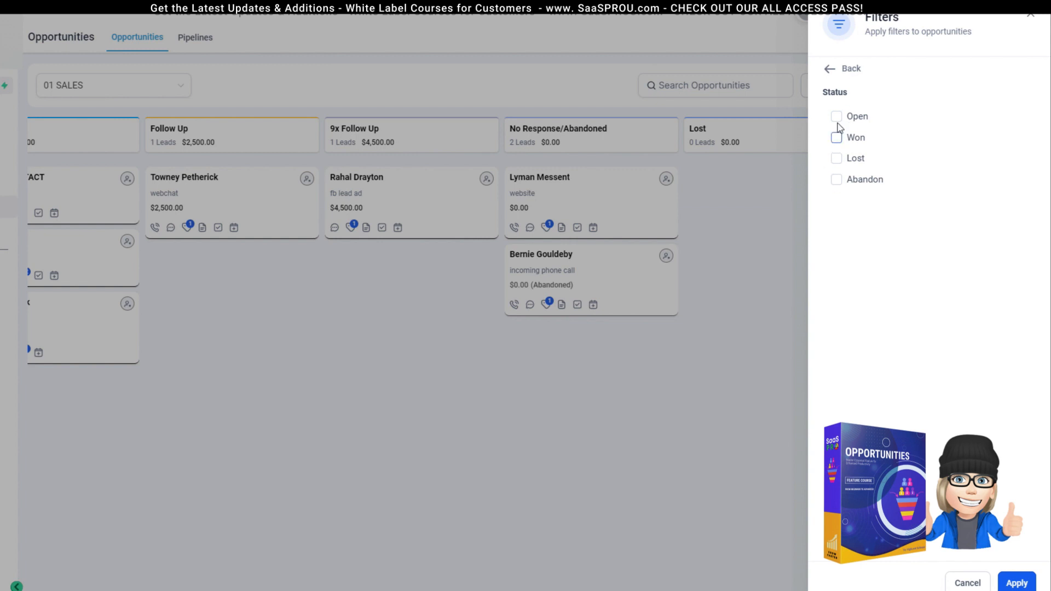
click(828, 71)
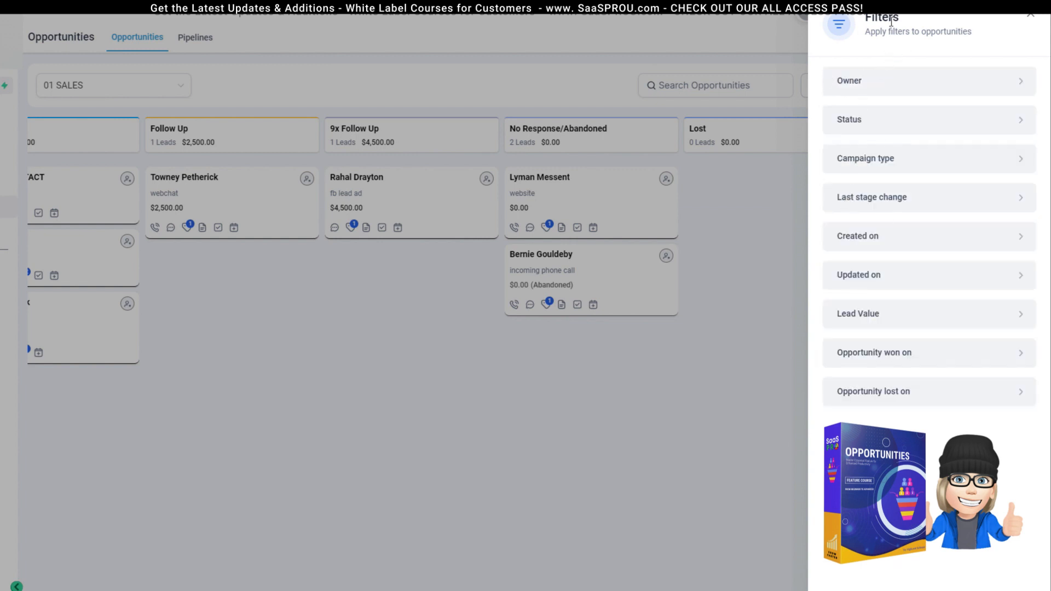
click(869, 160)
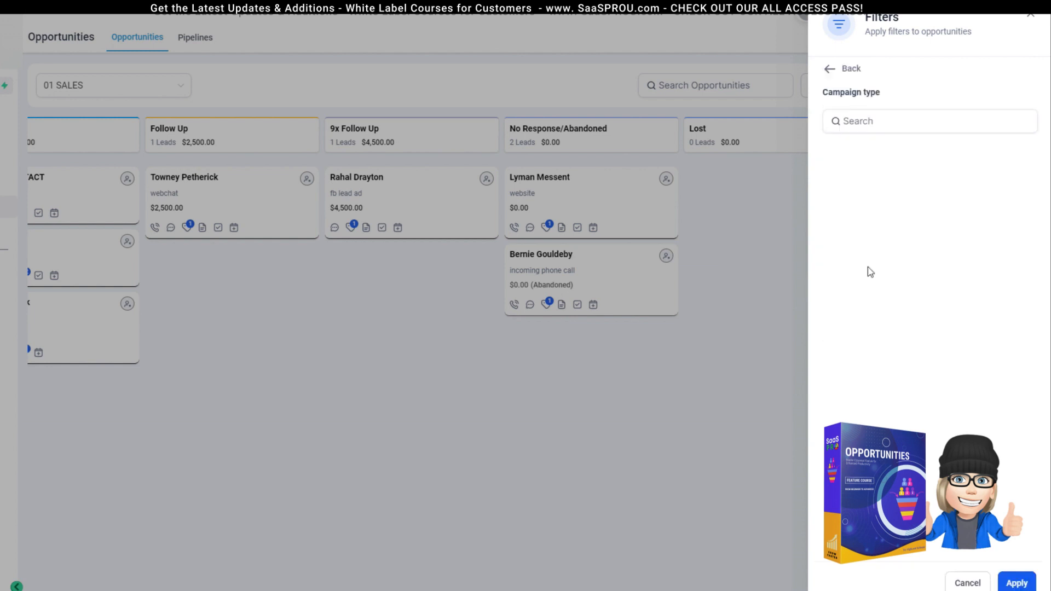
click(830, 70)
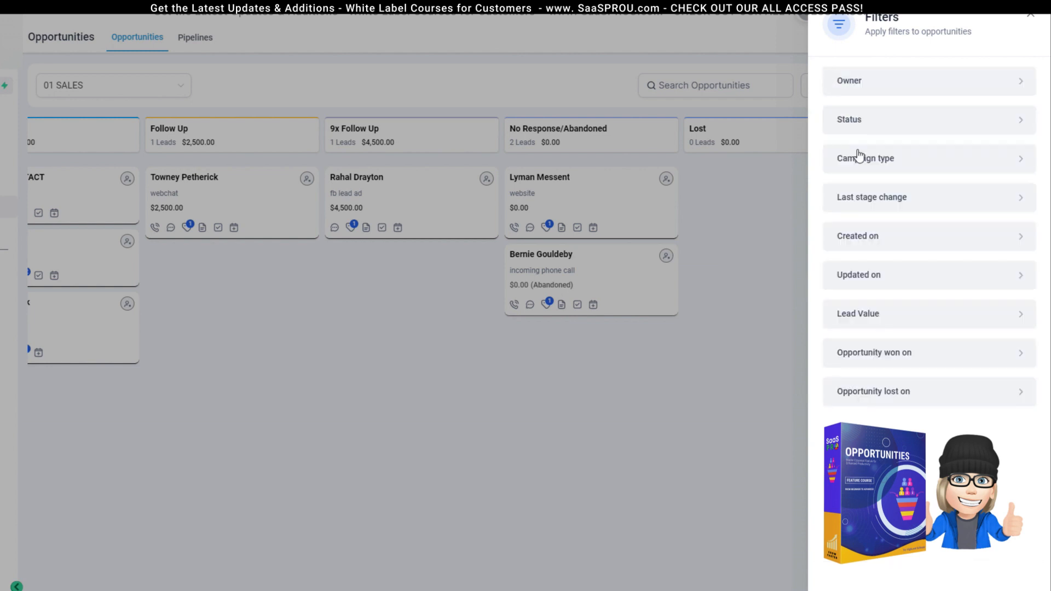
click(877, 200)
click(830, 68)
click(874, 321)
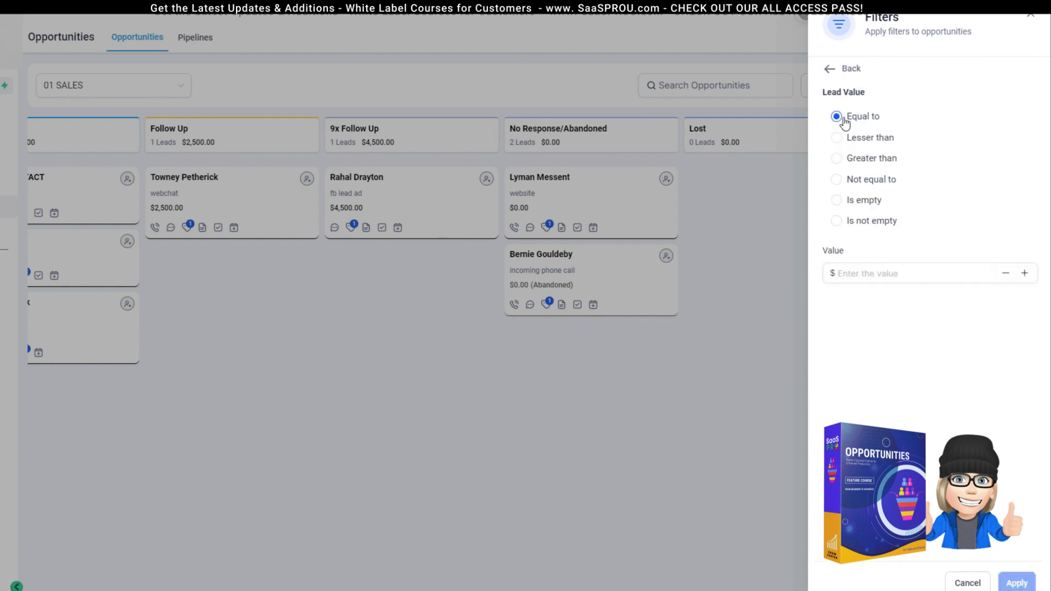
click(831, 70)
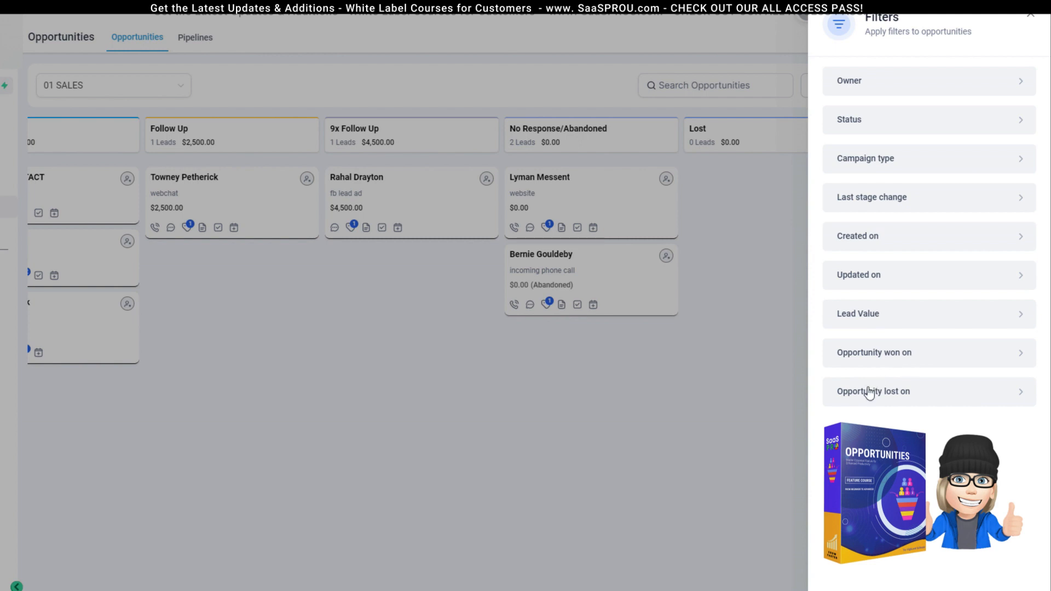
click(1030, 21)
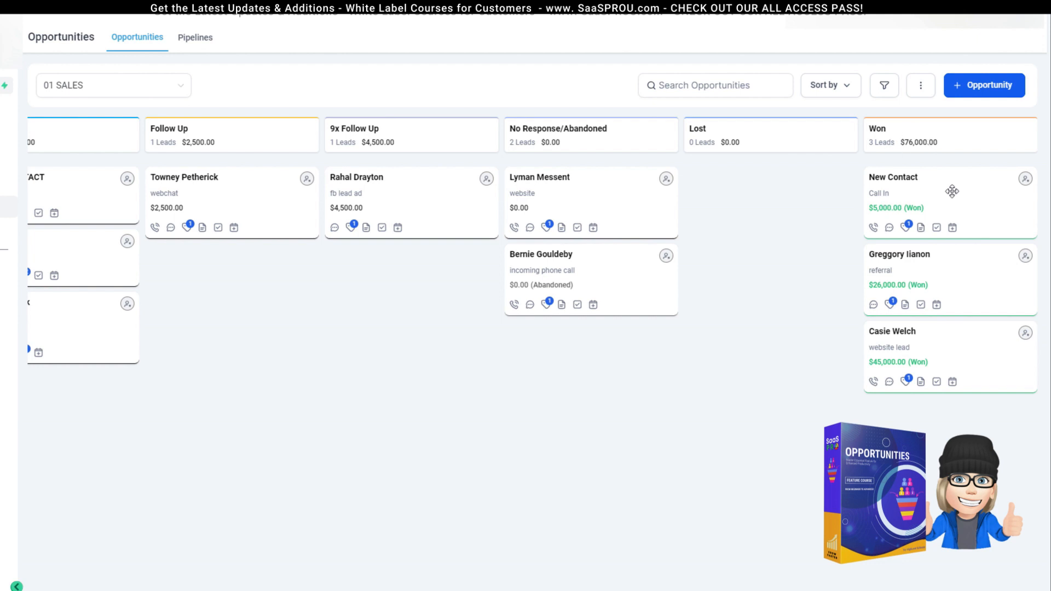
Step: Move the New Contact opportunity to the Lost stage and set its status to Lost
drag(962, 190, 802, 193)
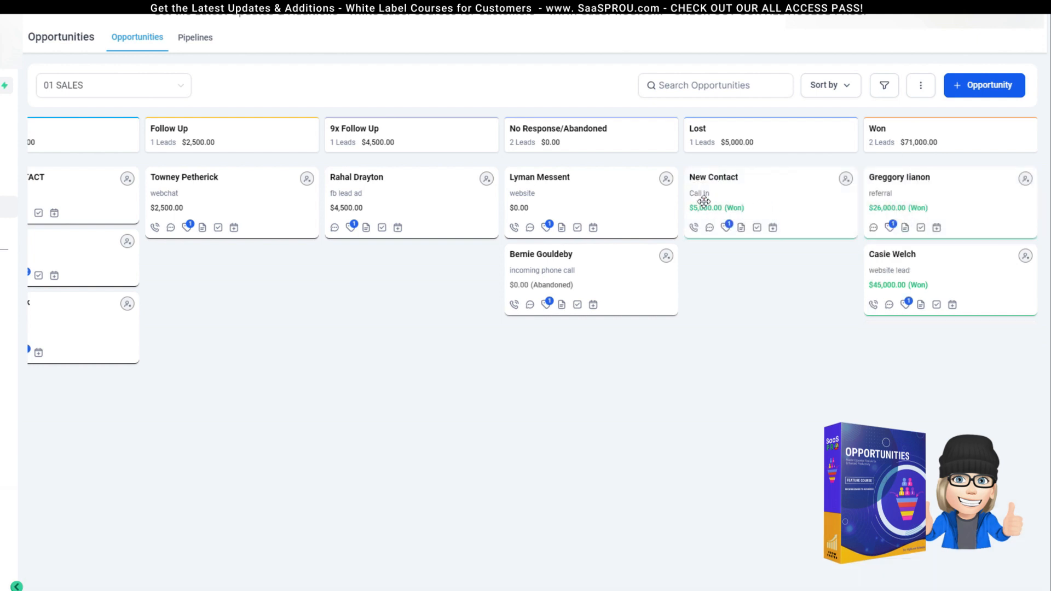
click(703, 197)
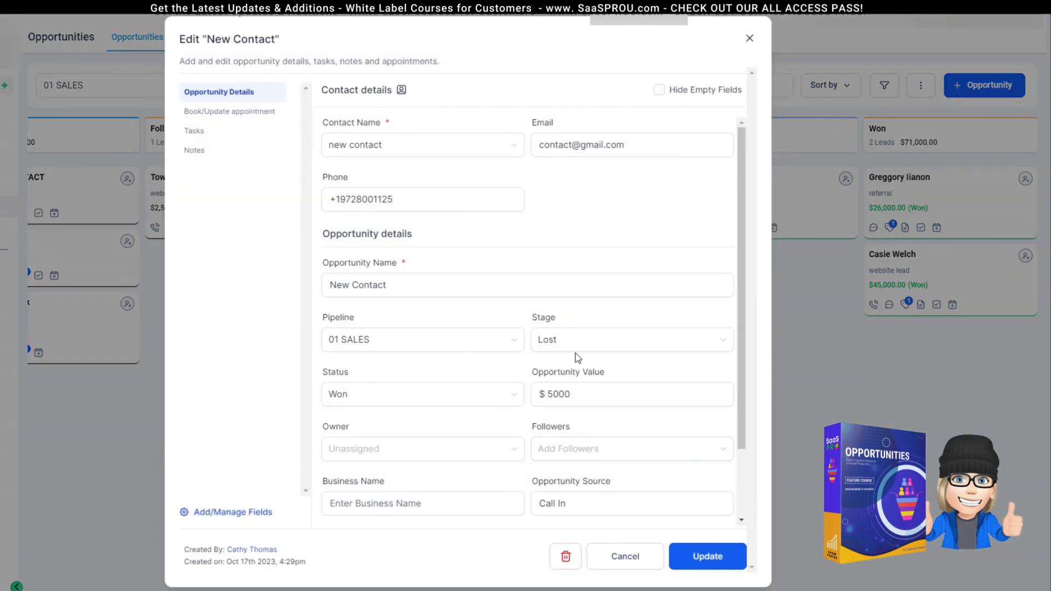
click(383, 405)
click(347, 448)
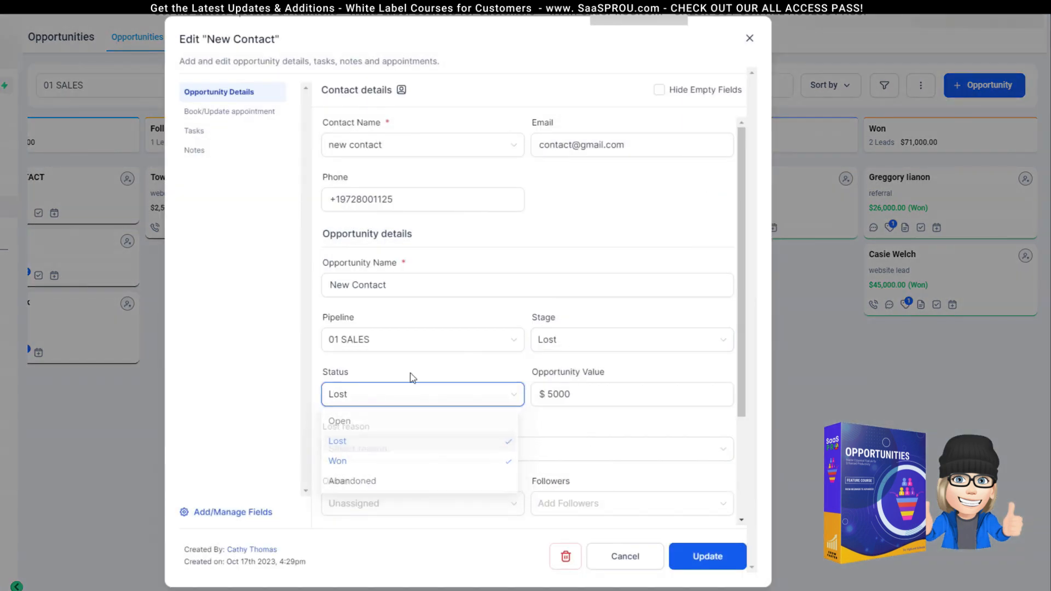
click(723, 560)
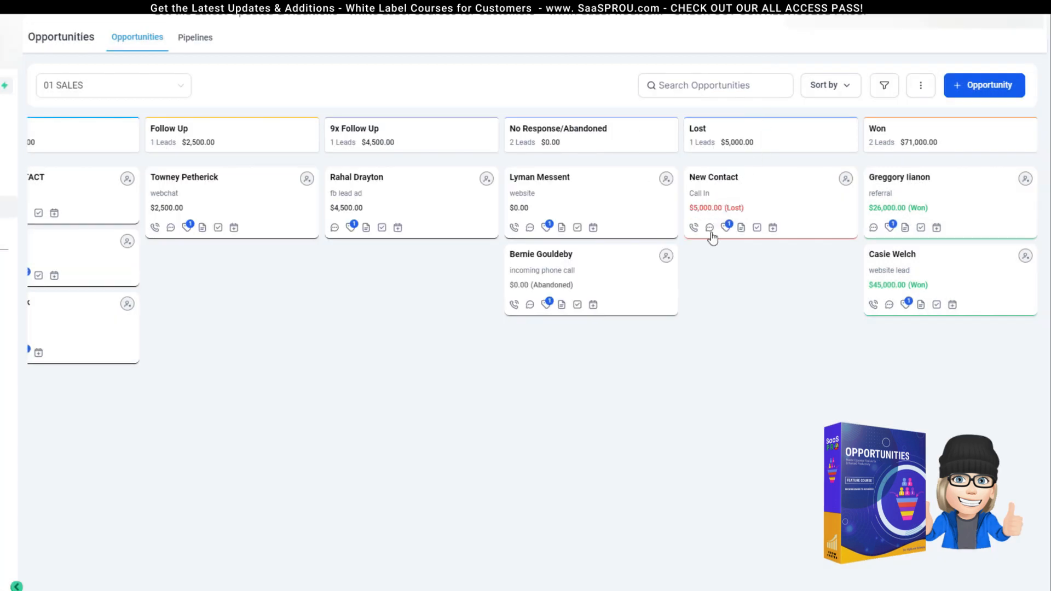
click(535, 197)
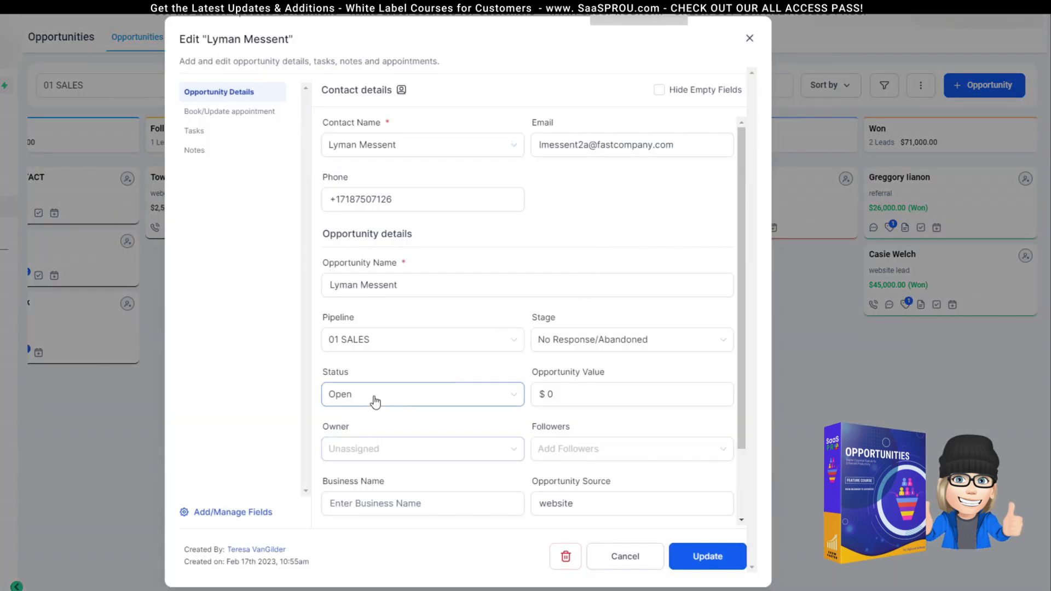
Step: Set the No Response/Abandoned lead's status to Abandoned, keeping its stage, then save and close
click(367, 404)
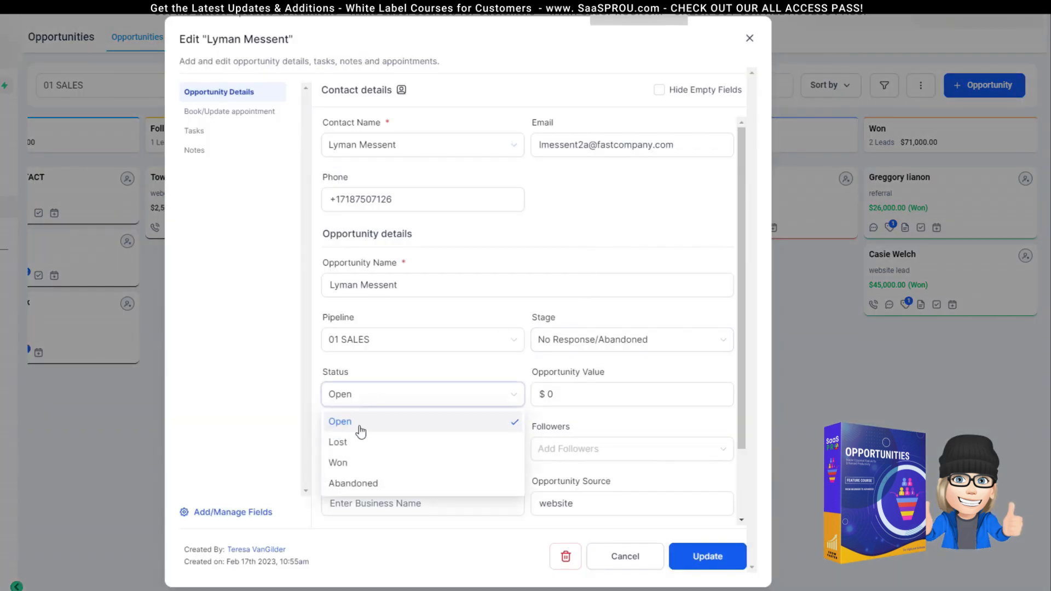
click(363, 484)
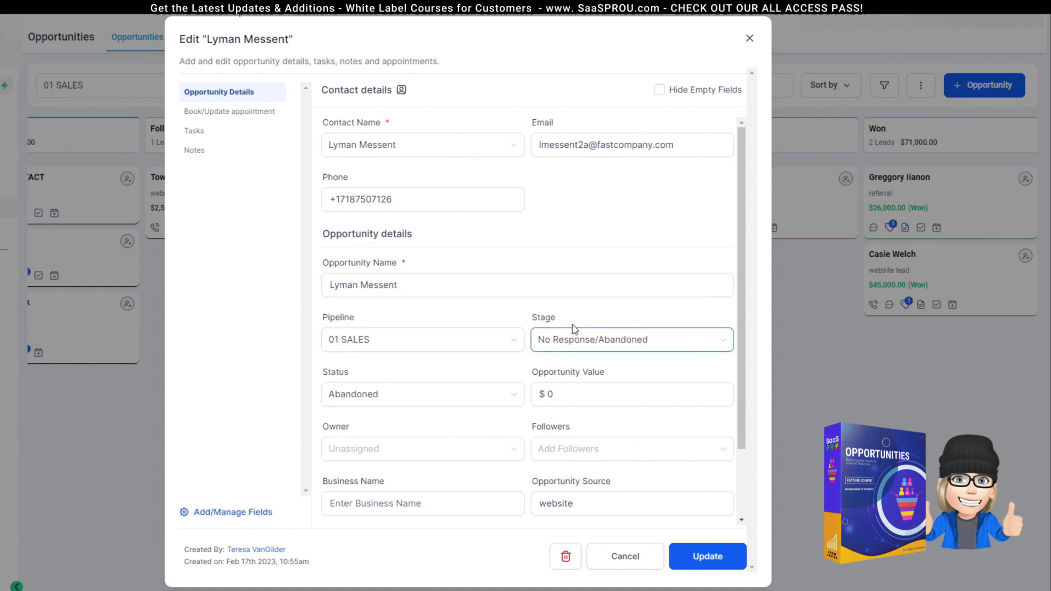
click(403, 394)
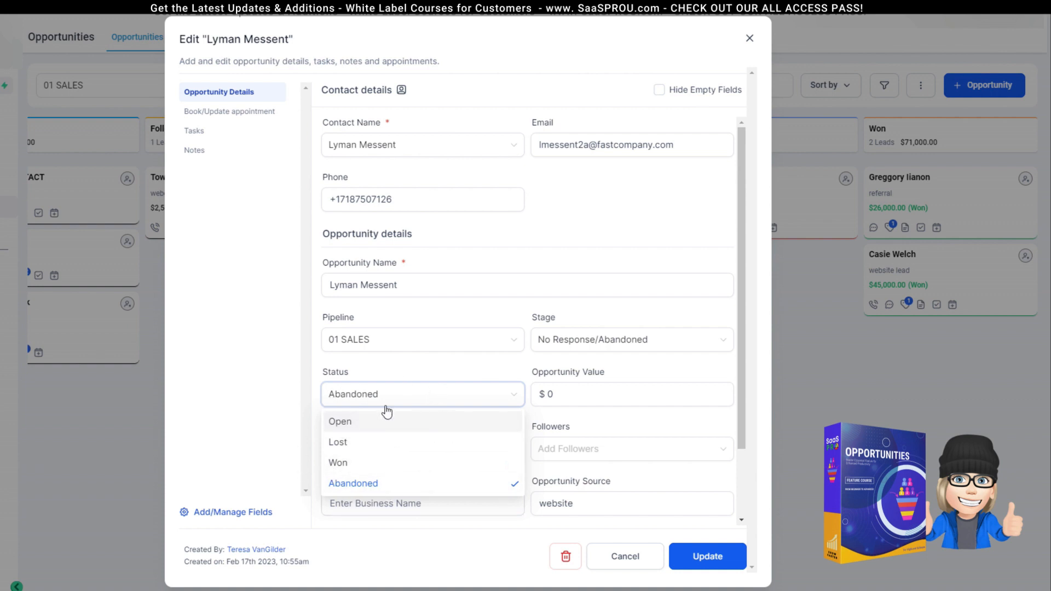
click(580, 345)
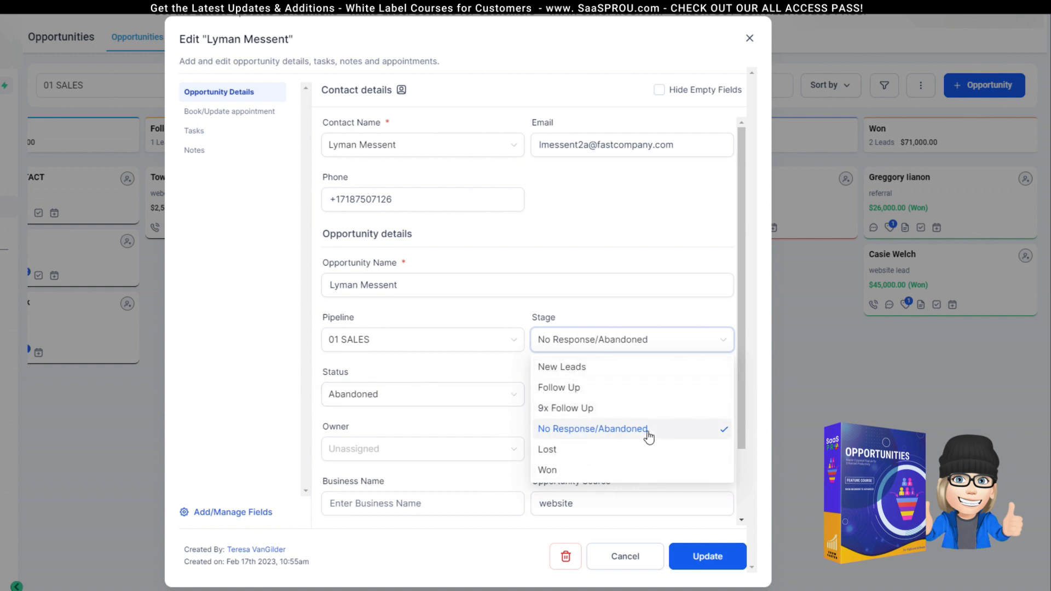
click(373, 400)
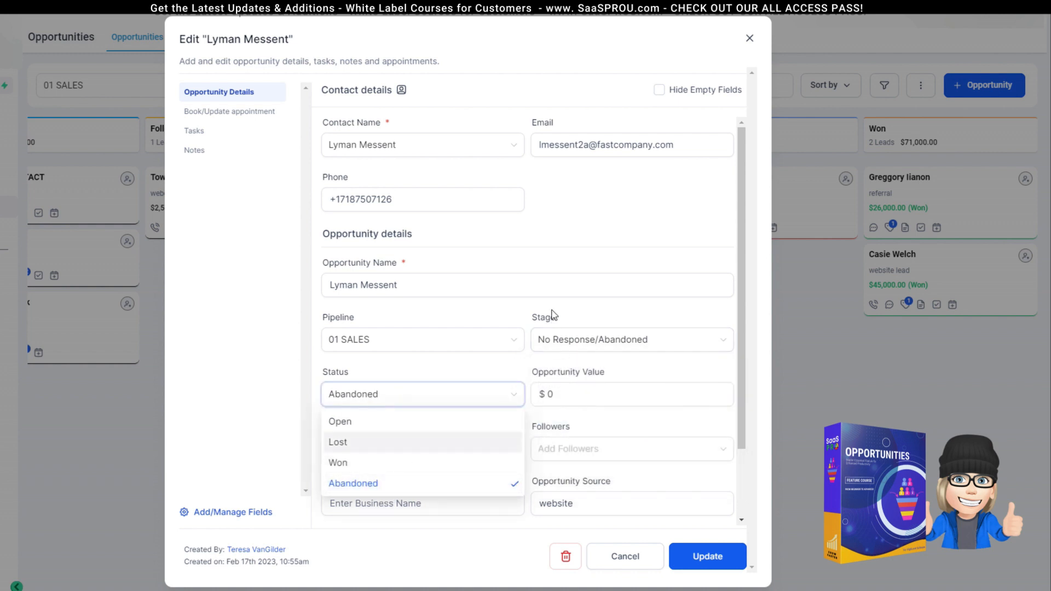
click(708, 556)
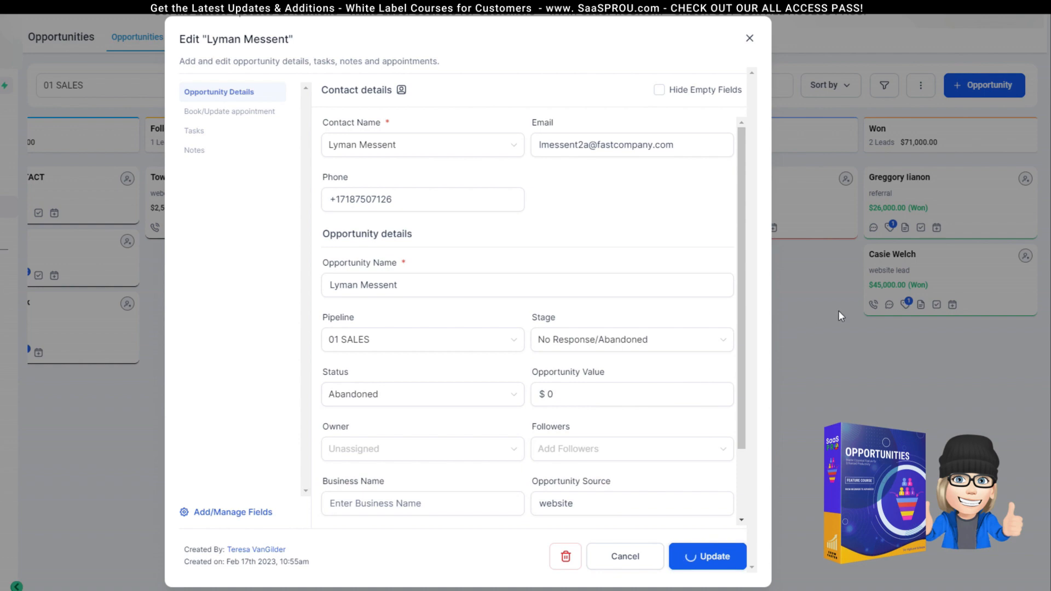
click(750, 38)
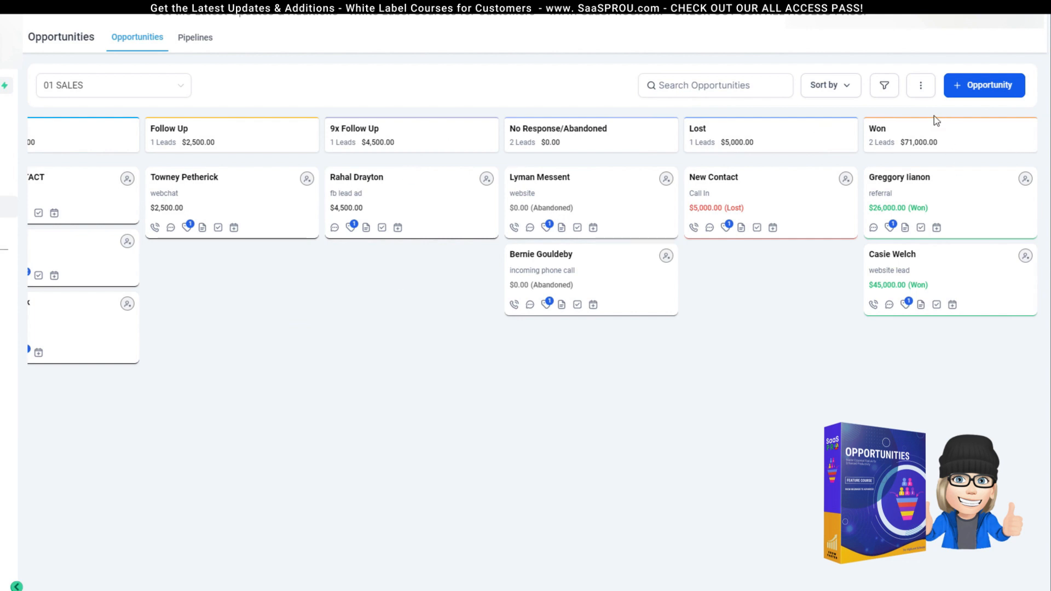
click(922, 88)
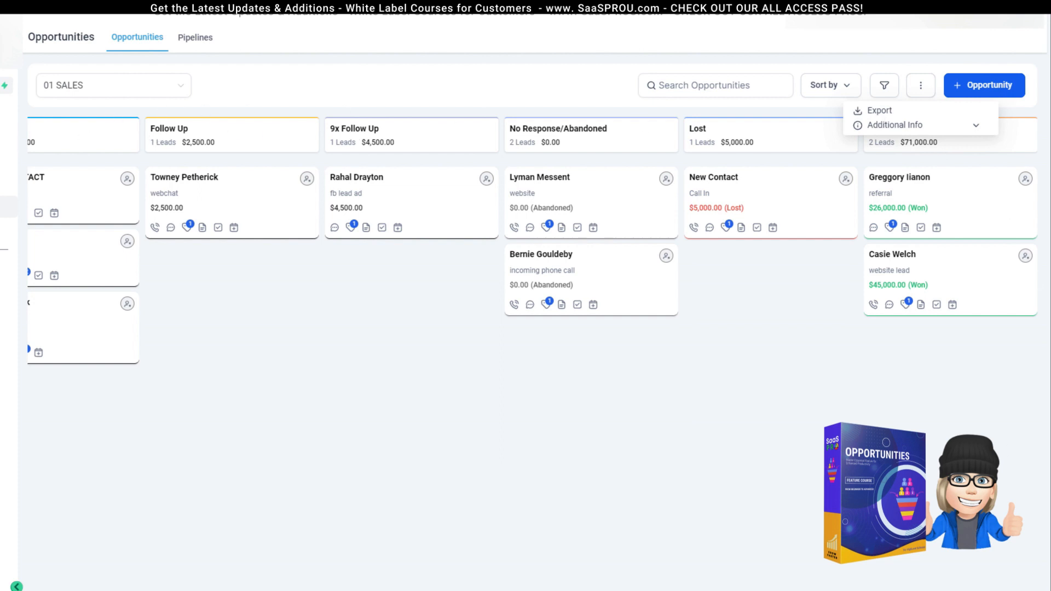
scroll(532, 350, left, 1)
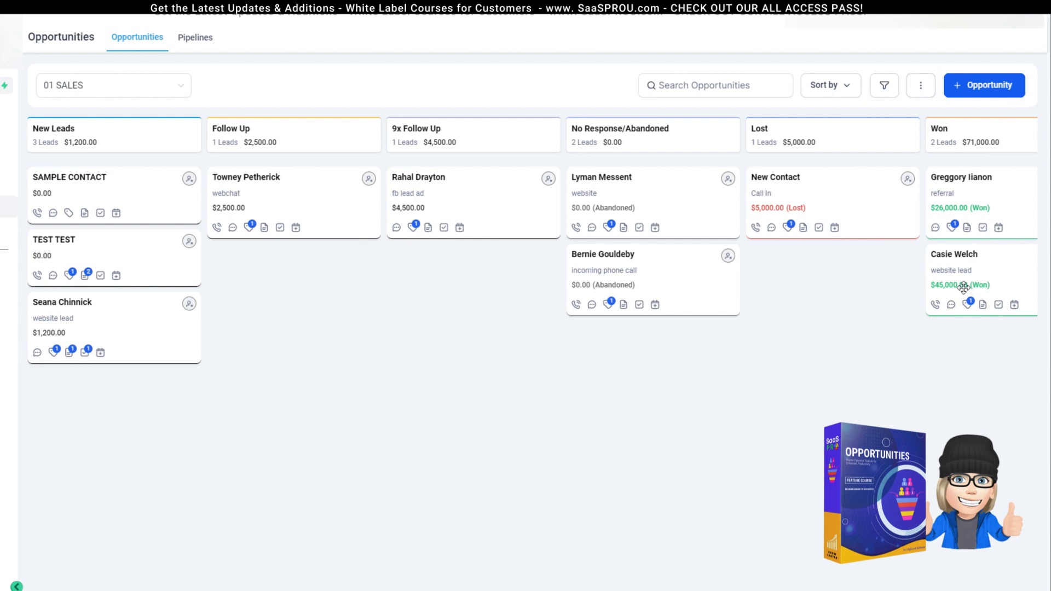
Step: Filter opportunities by Open status and won date 10/01/2023–10/31/2023, then view the board
click(884, 86)
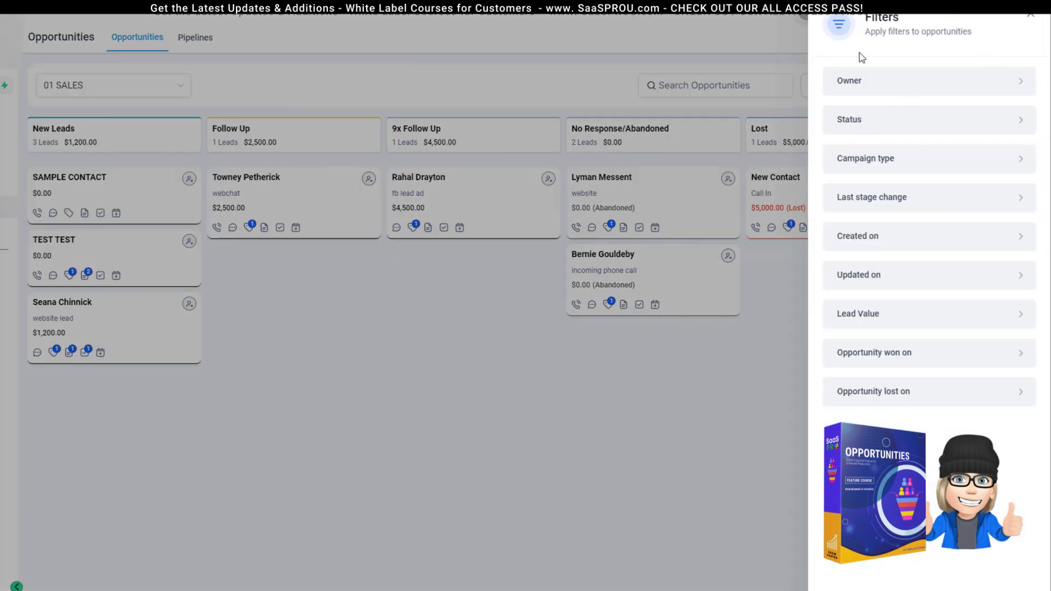
click(1020, 119)
click(836, 118)
click(849, 69)
click(881, 359)
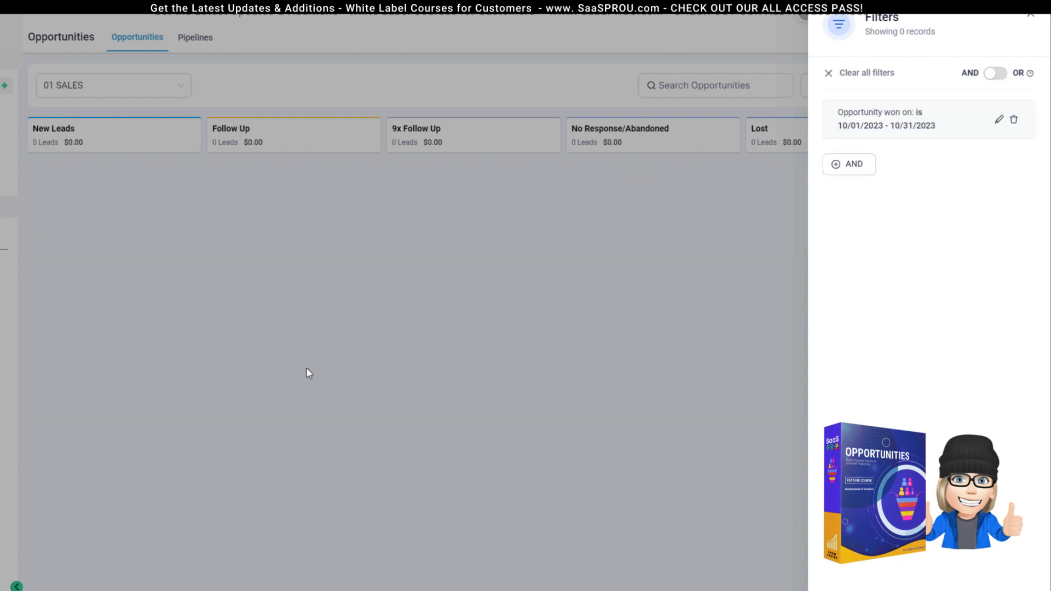
click(1031, 22)
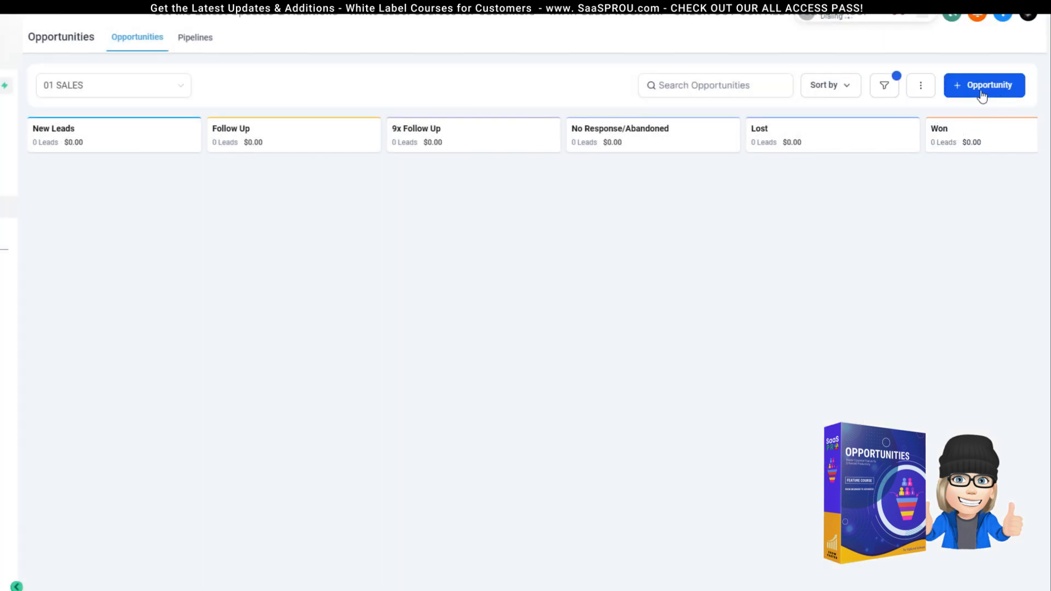
Step: Add a second Status is Open condition with OR and apply the filters
click(884, 85)
click(854, 165)
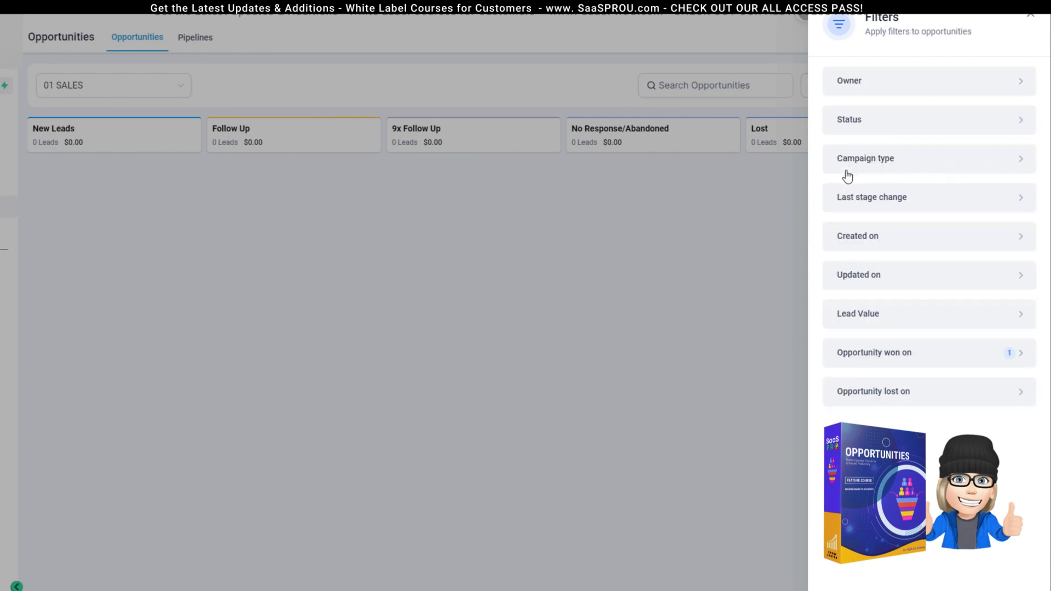
click(892, 126)
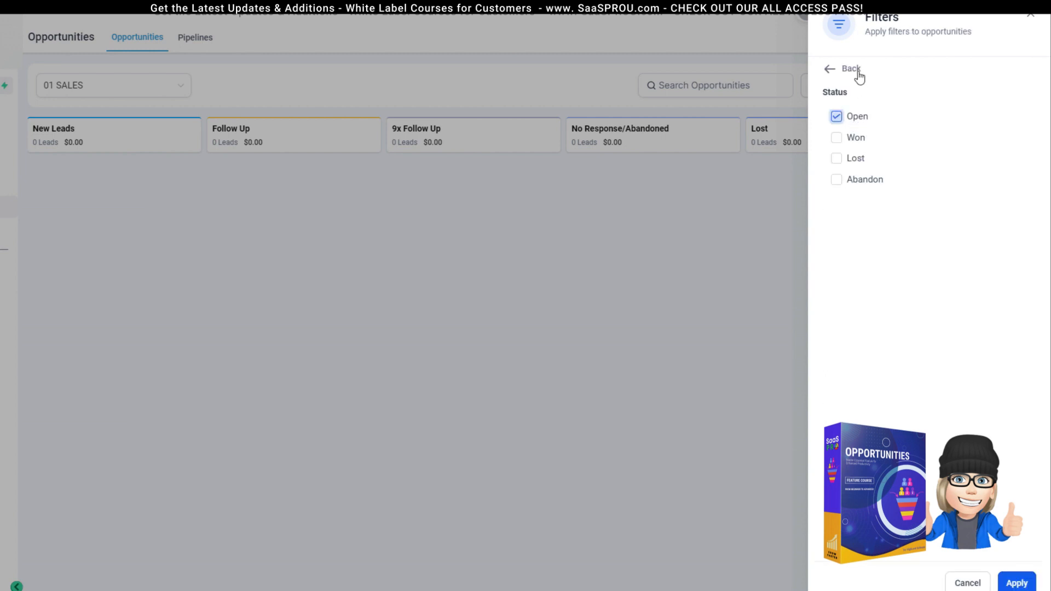
click(1016, 584)
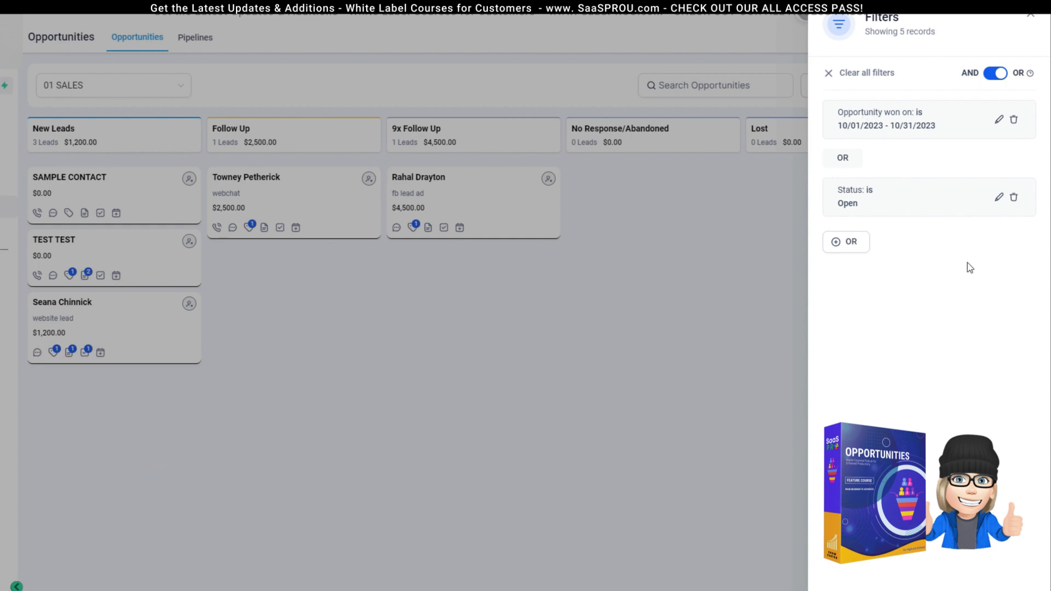
click(1031, 21)
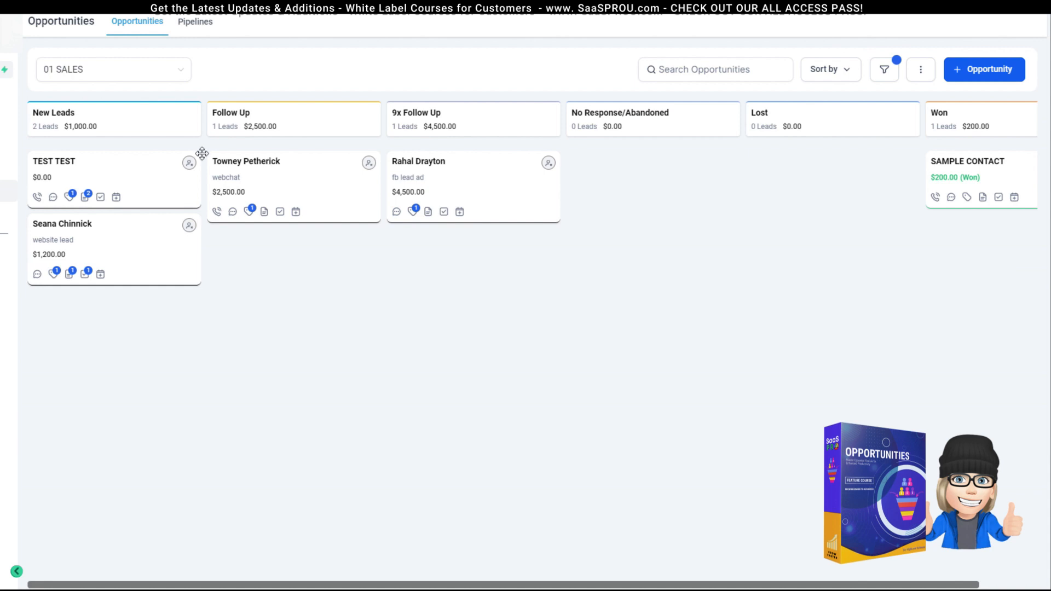
click(956, 181)
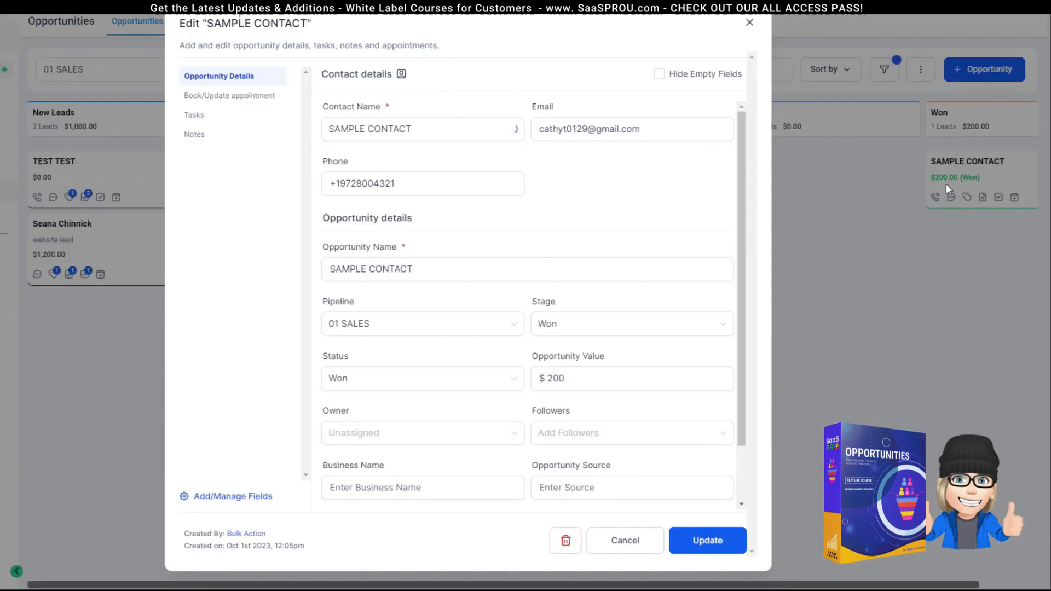
click(750, 22)
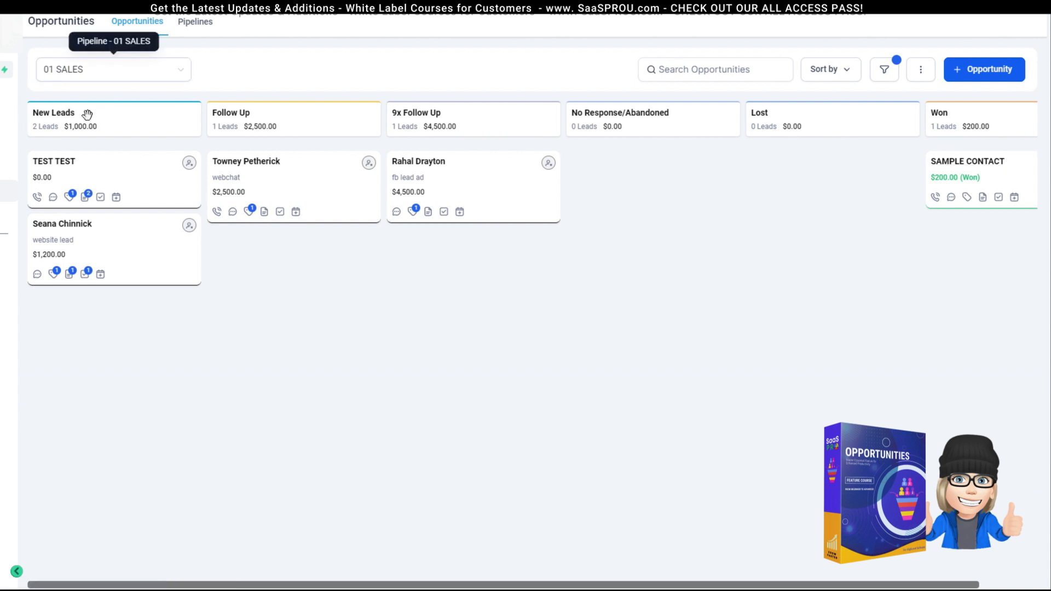
click(181, 72)
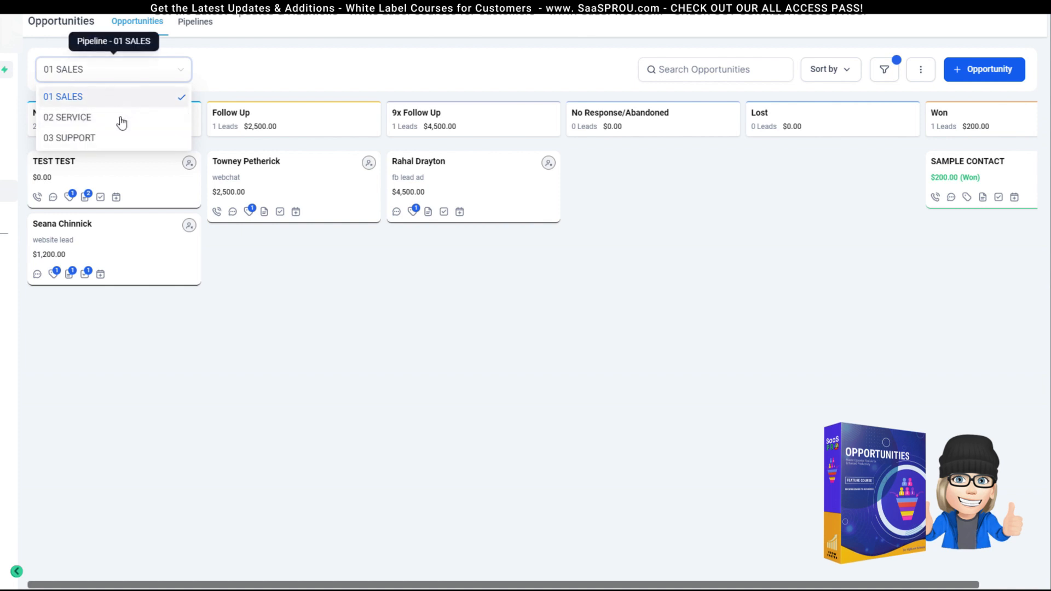
click(223, 79)
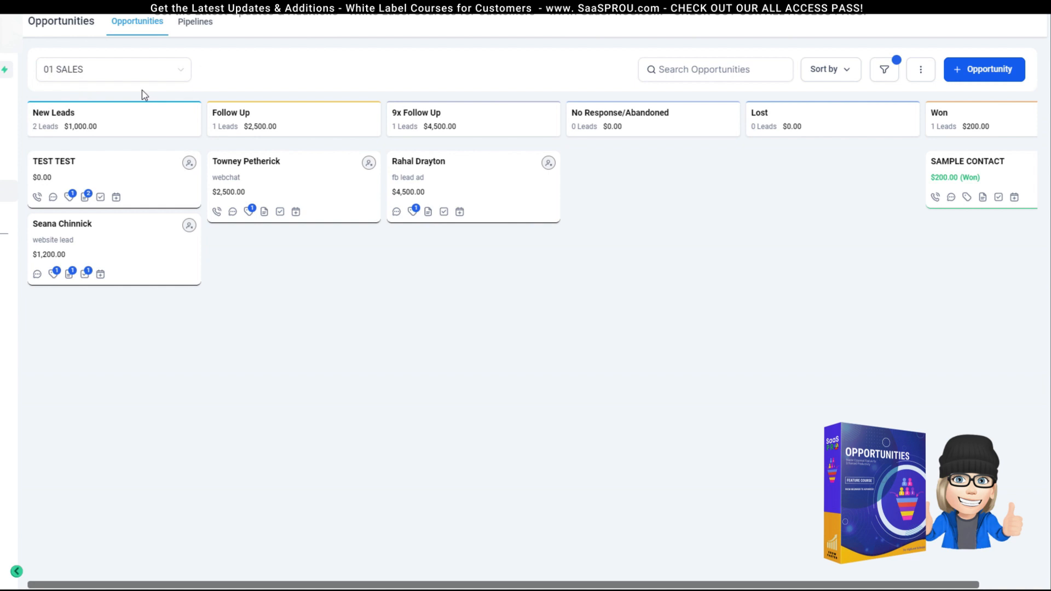
mouse_move(91, 201)
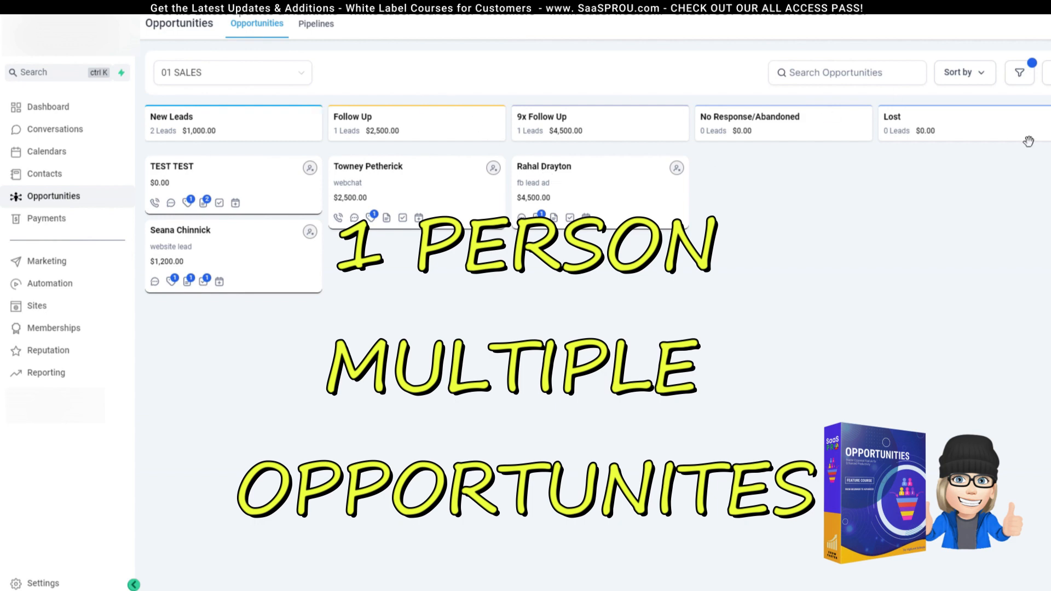
Step: Check the pipeline list, keep 01 SALES, and go to the Business Profile settings
click(269, 75)
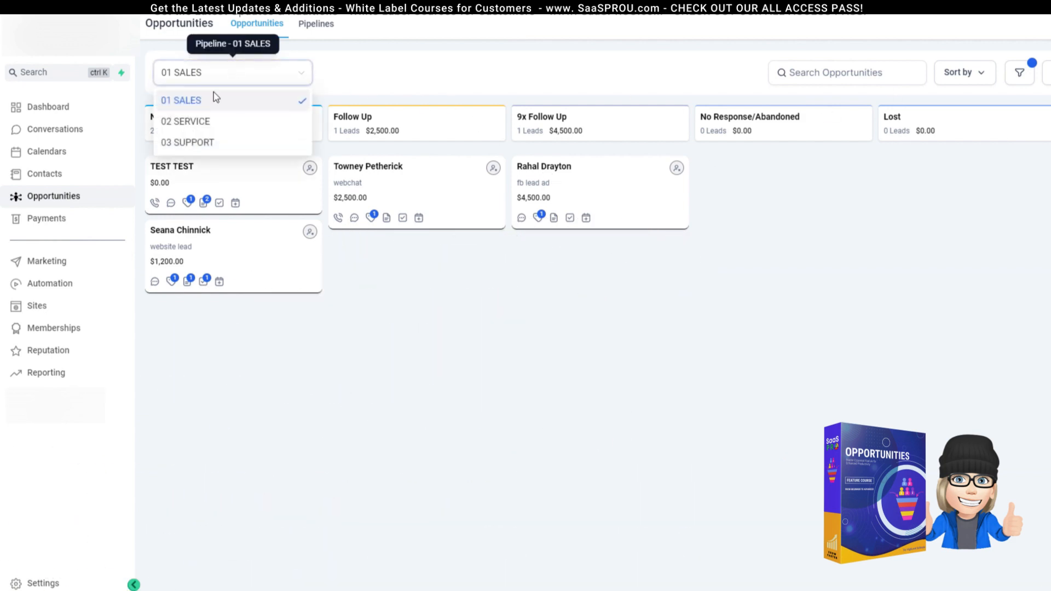
click(230, 102)
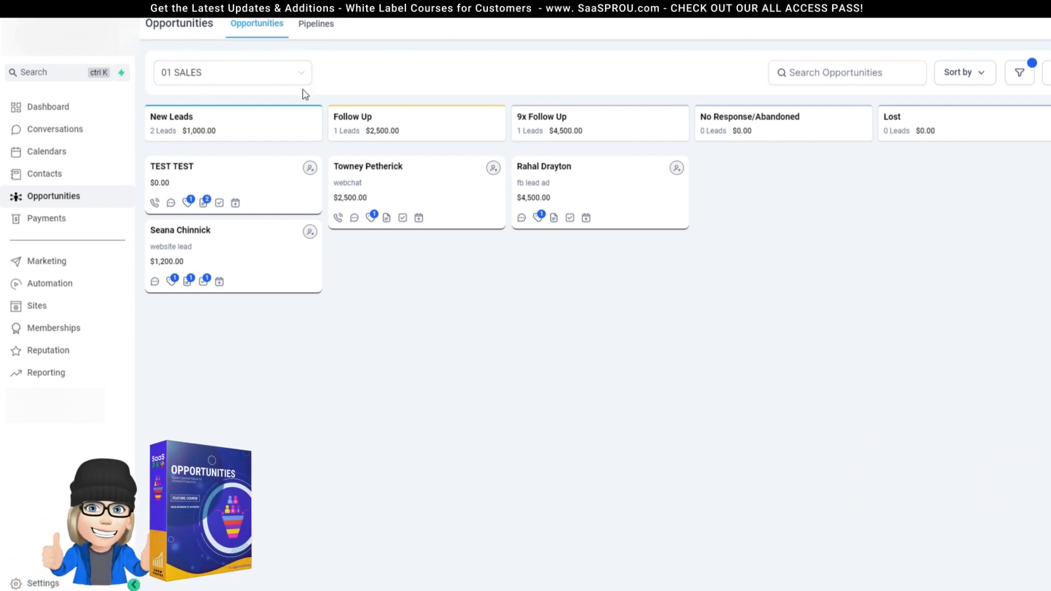
click(34, 583)
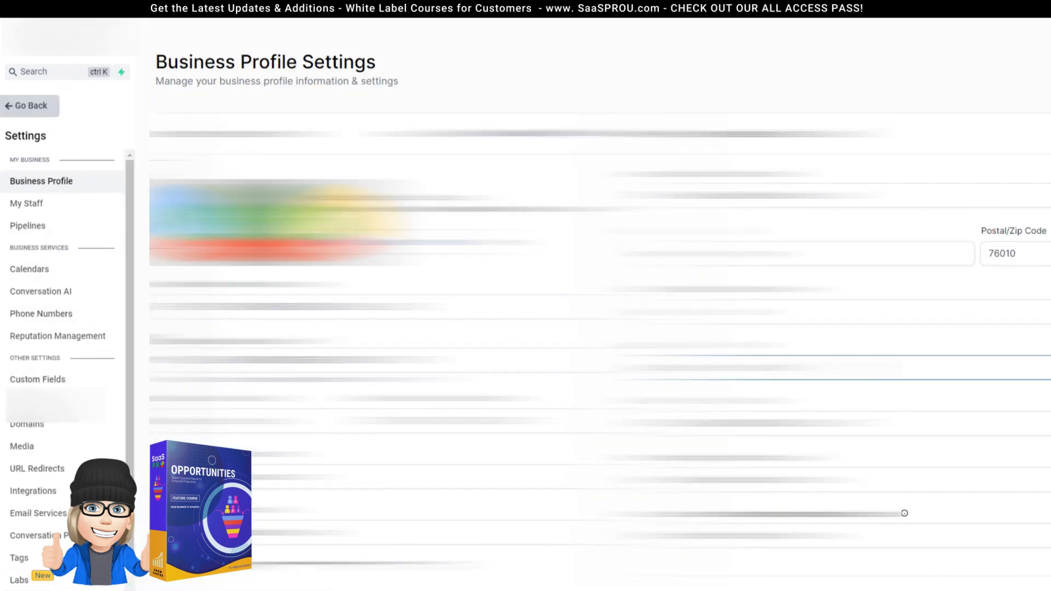
Step: Scroll down through the Business Profile Settings page
scroll(846, 366, down, 7)
scroll(846, 367, down, 7)
scroll(888, 385, down, 1)
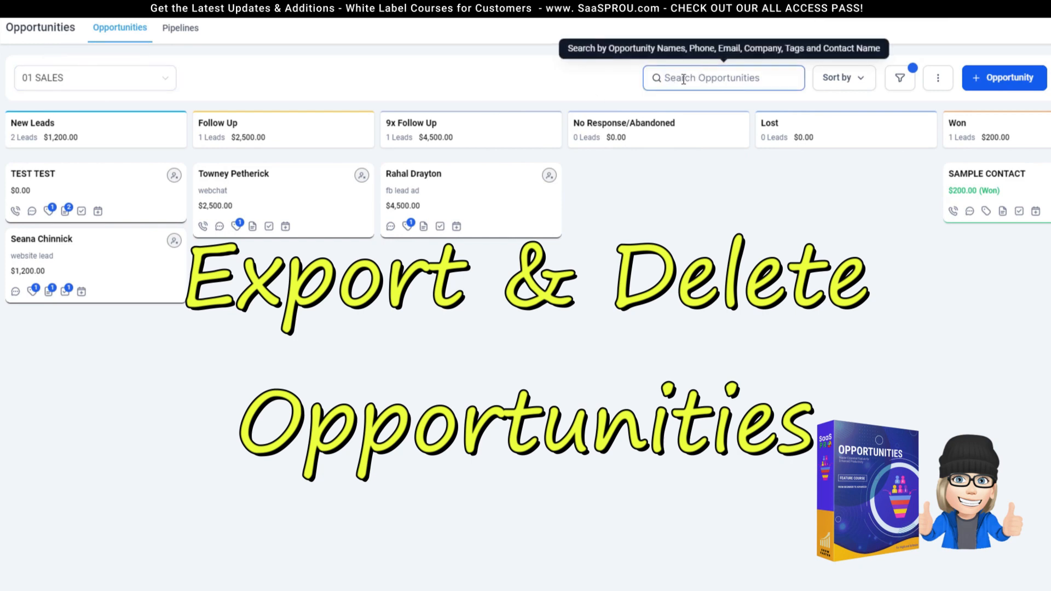
Step: Search opportunities for 'test' and export the result as a spreadsheet opened in Excel
text(test)
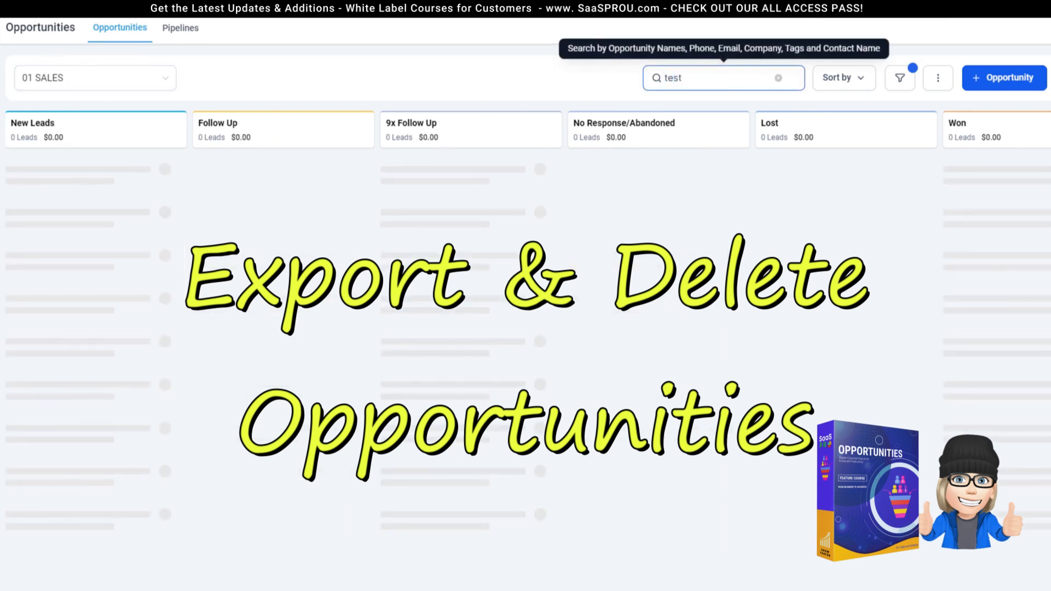
click(840, 77)
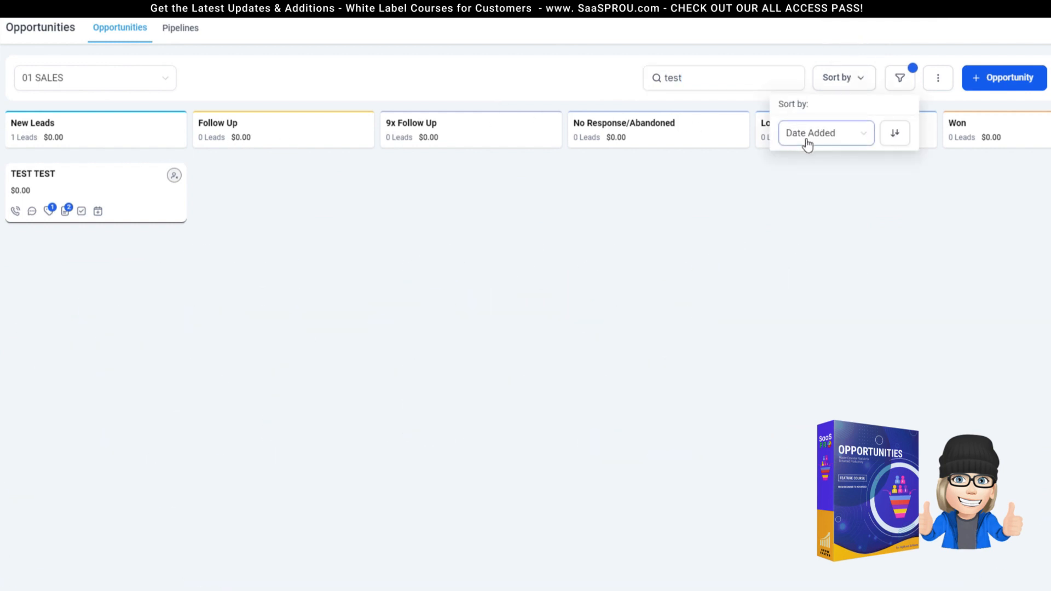
click(940, 83)
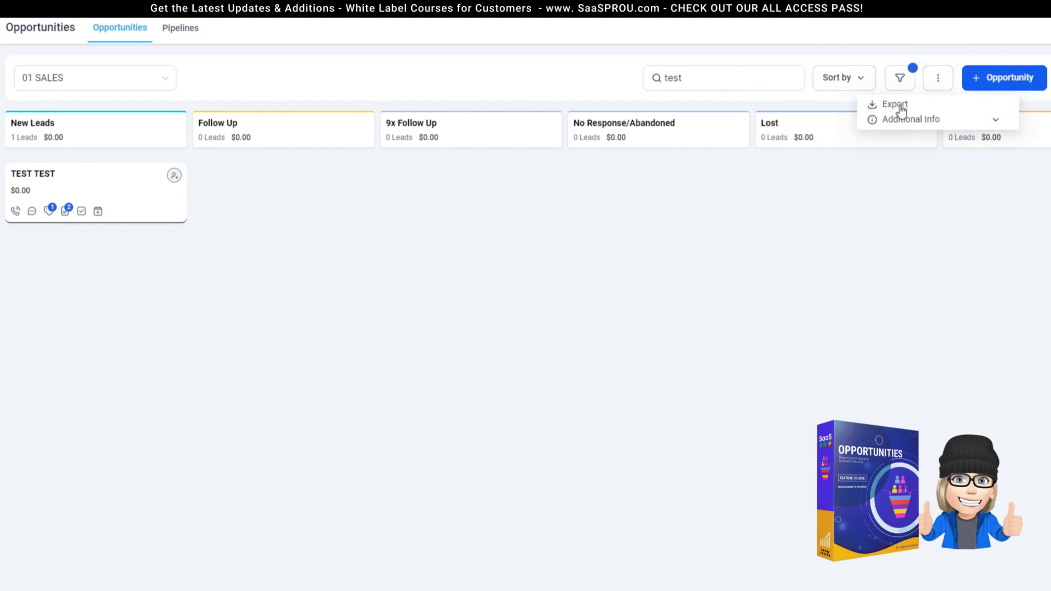
click(901, 105)
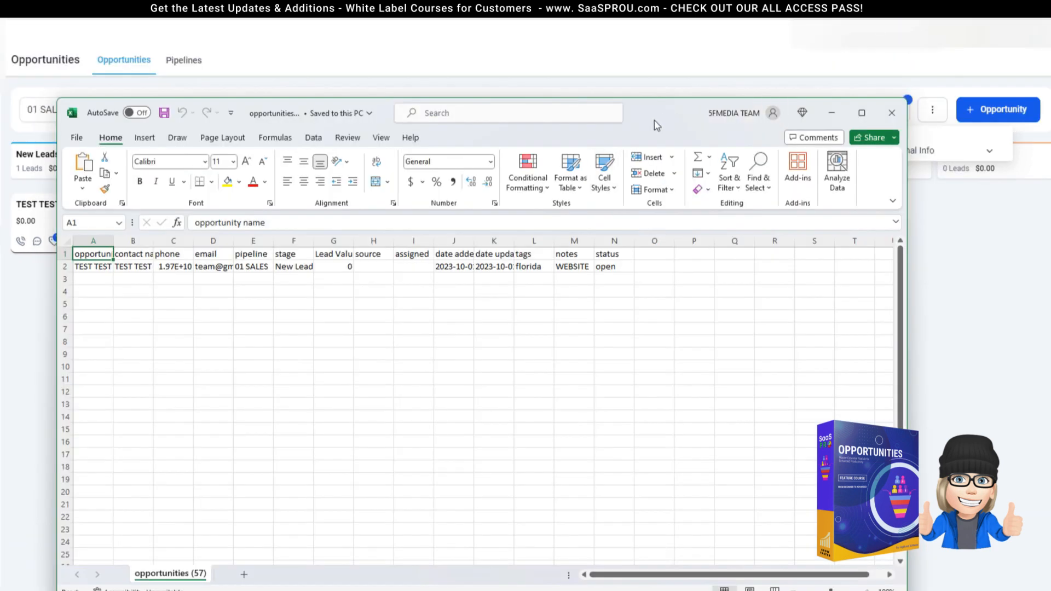
drag(662, 120, 686, 274)
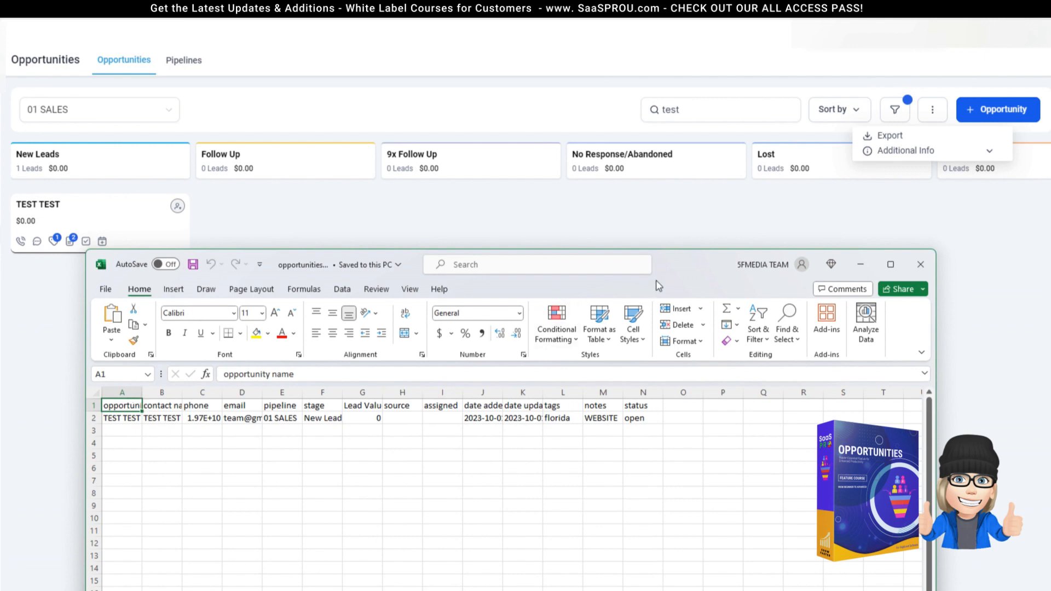
Step: Select the 'test' search text back on the HighLevel opportunities board
drag(703, 112, 624, 118)
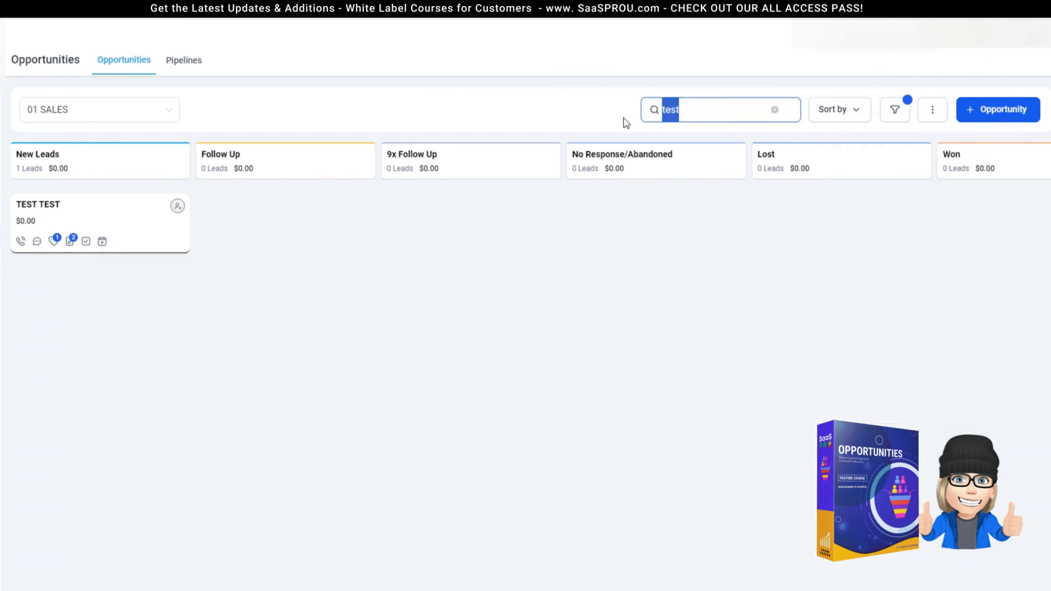
Step: Clear the search text and all applied filters so every 01 SALES opportunity, lost and won included, shows
key(BackSpace)
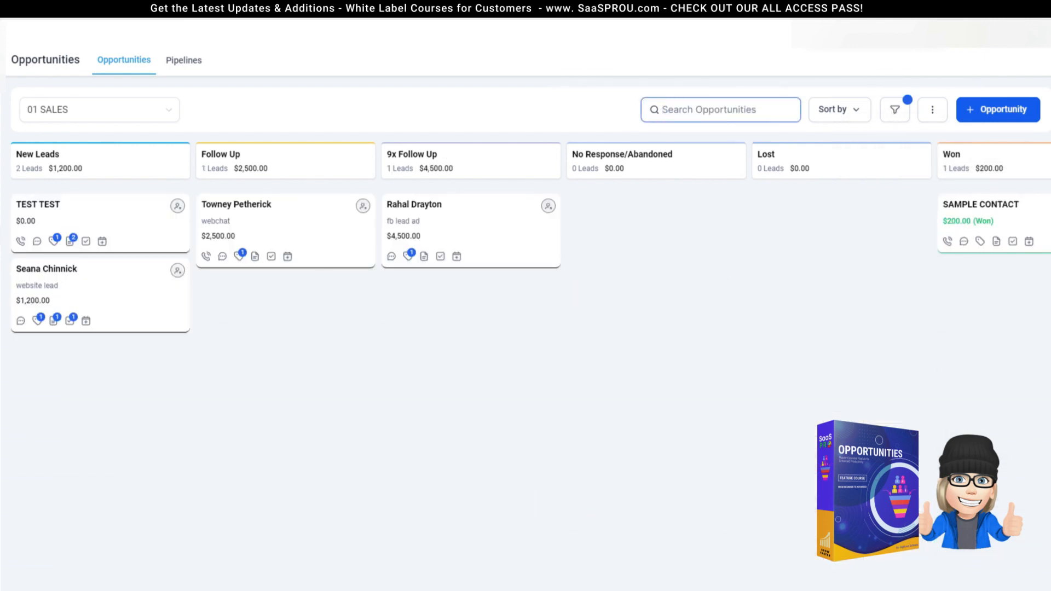
click(895, 110)
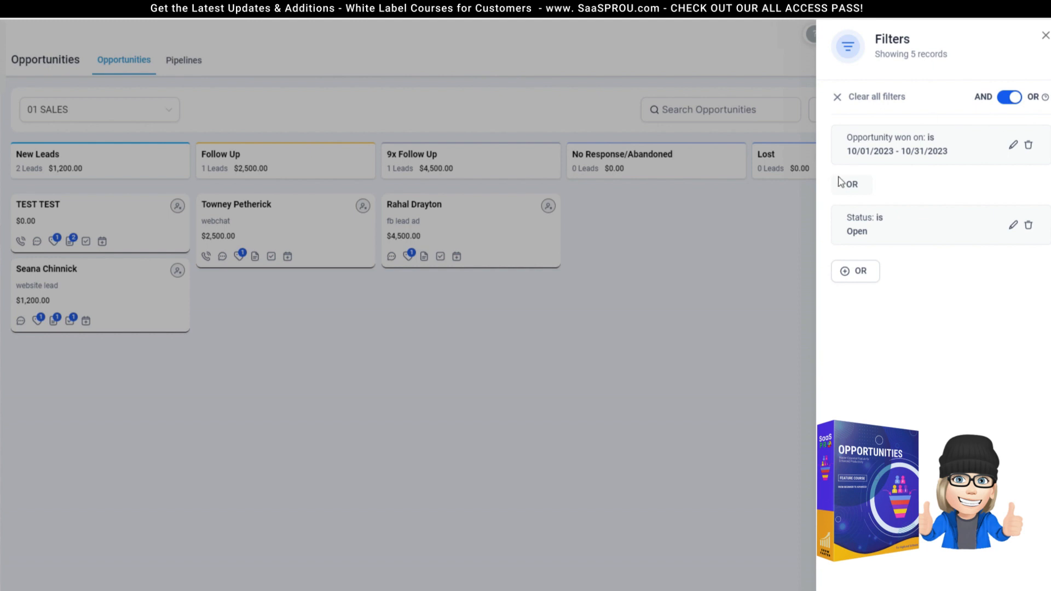
click(843, 99)
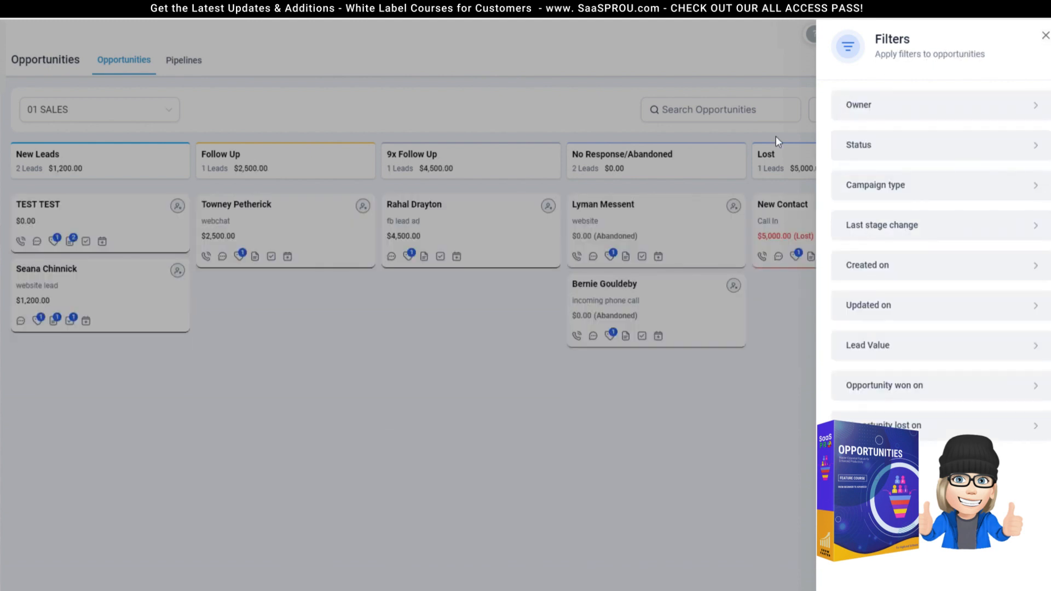
click(1045, 35)
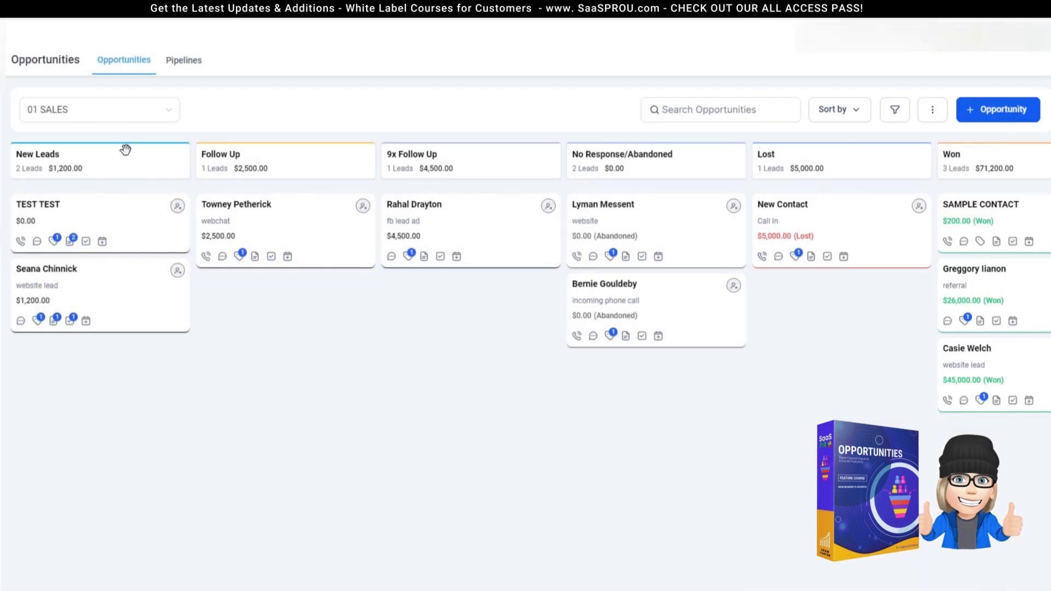
Step: Export all 01 SALES opportunities to CSV and open the downloaded file in Excel
click(932, 114)
click(891, 136)
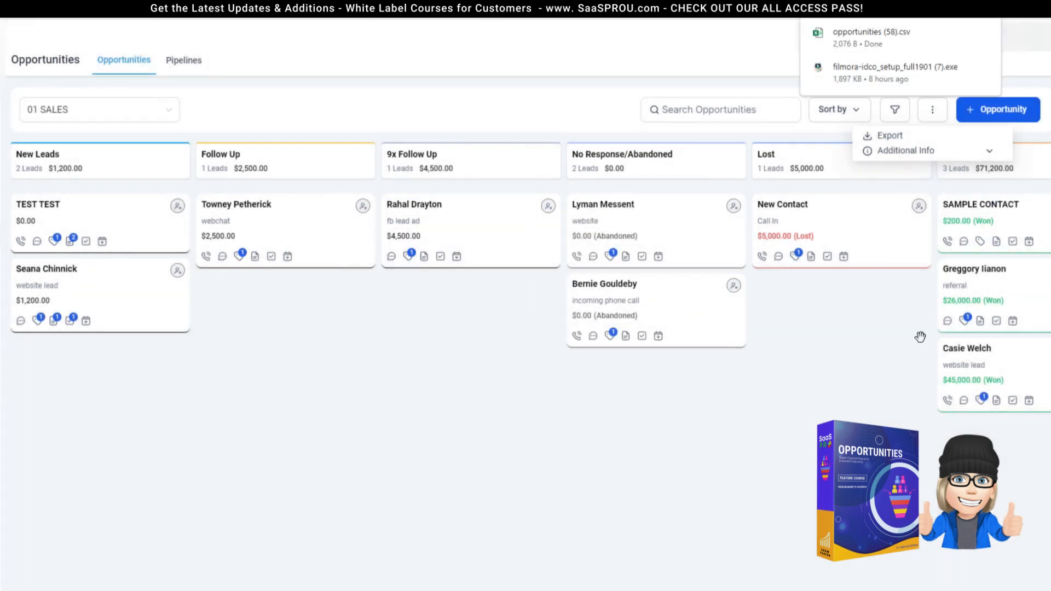
click(856, 48)
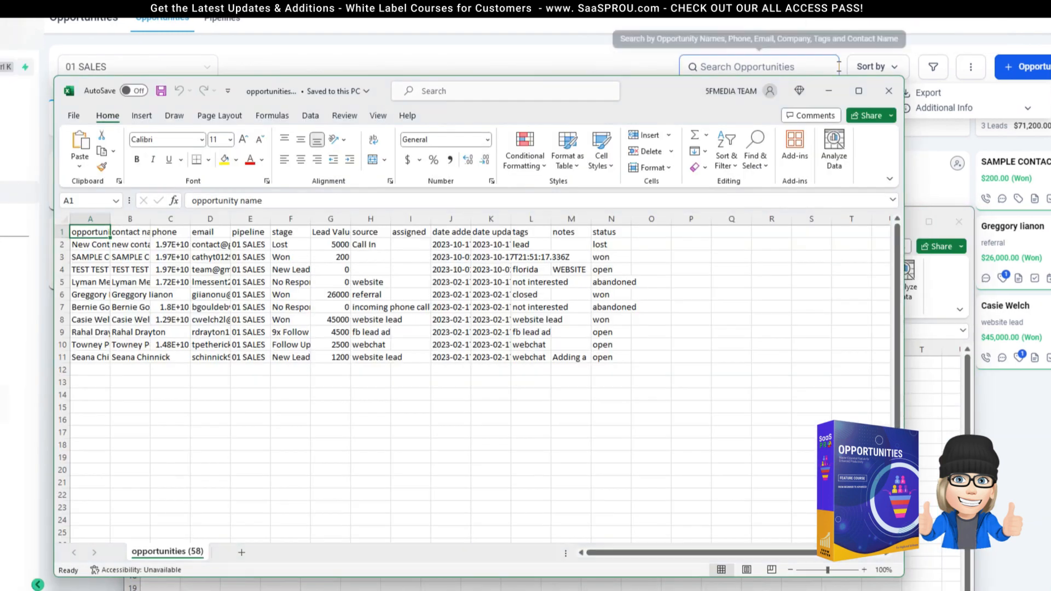
Step: Maximize Excel and widen columns A, B and D to show full names and email addresses
click(859, 92)
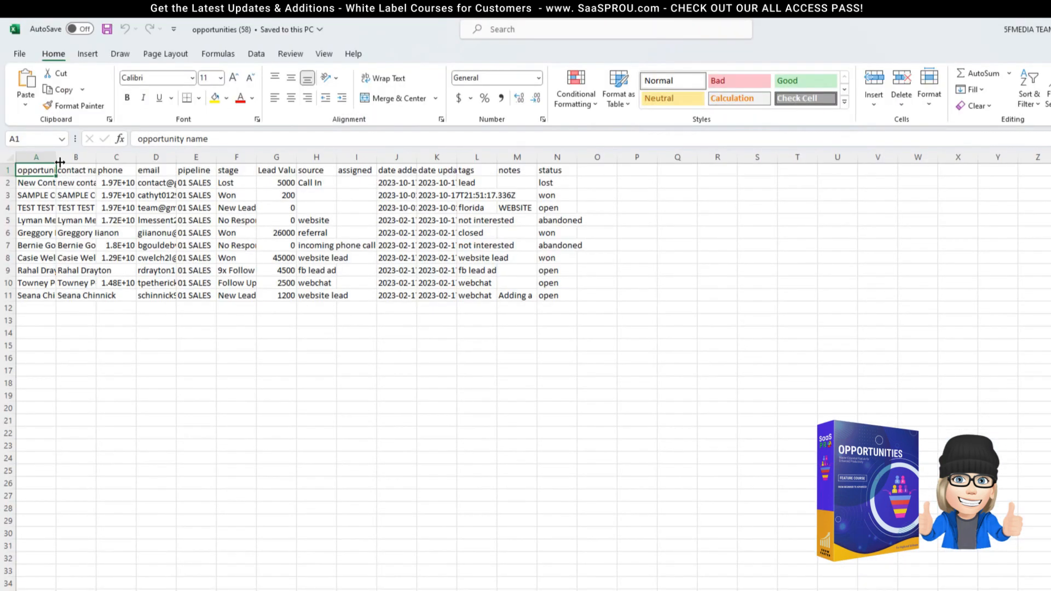
drag(55, 162, 117, 162)
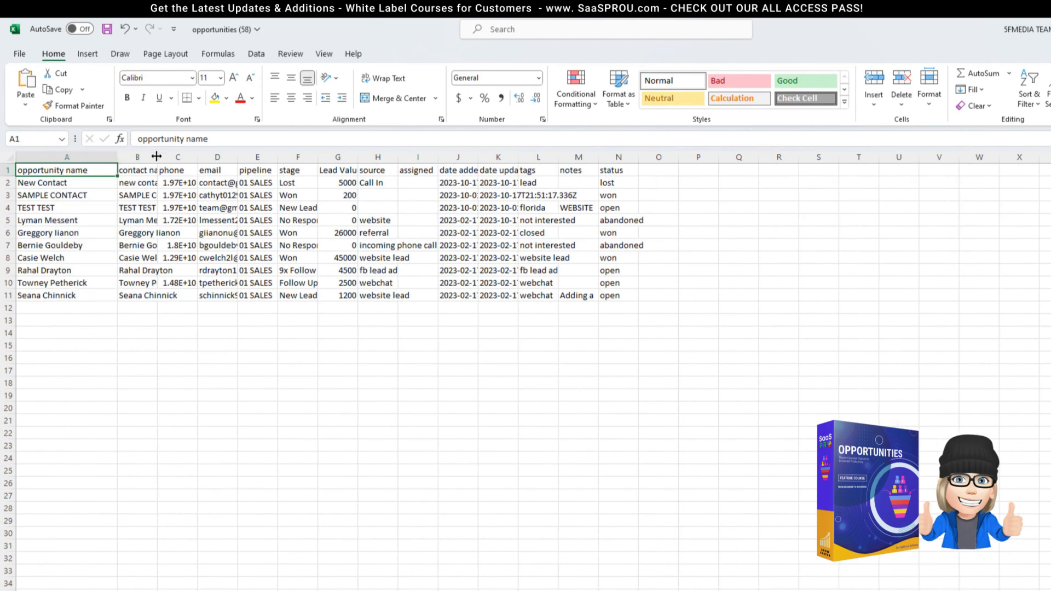
double_click(157, 157)
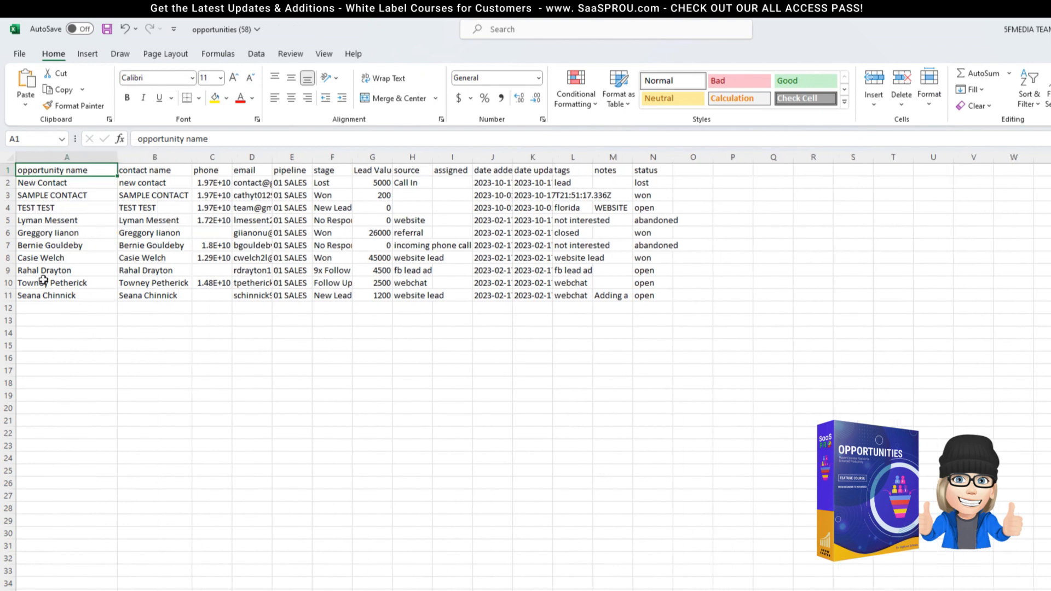
drag(52, 186, 132, 290)
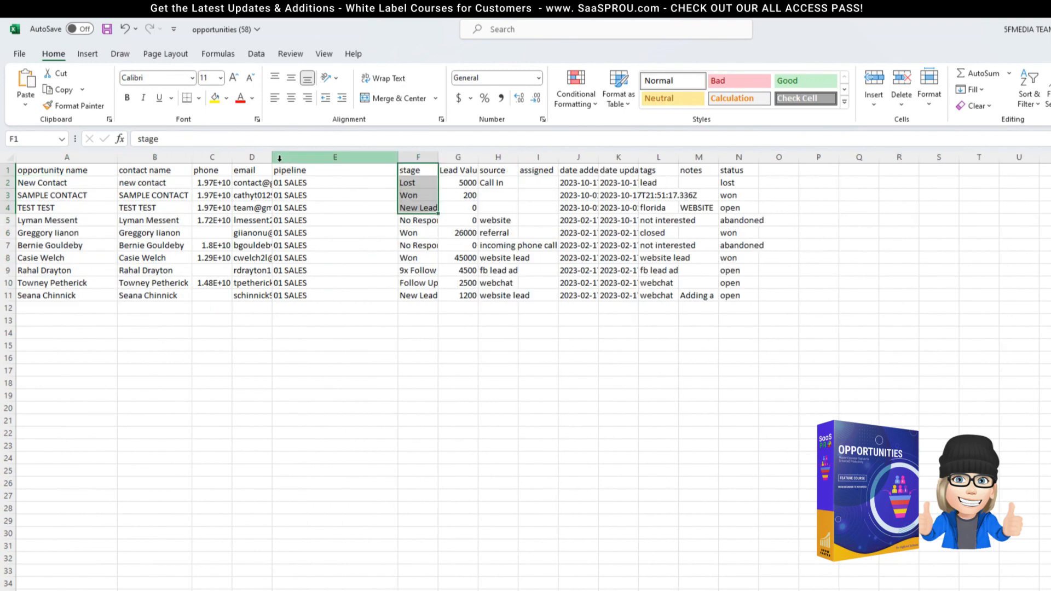
drag(271, 157, 383, 304)
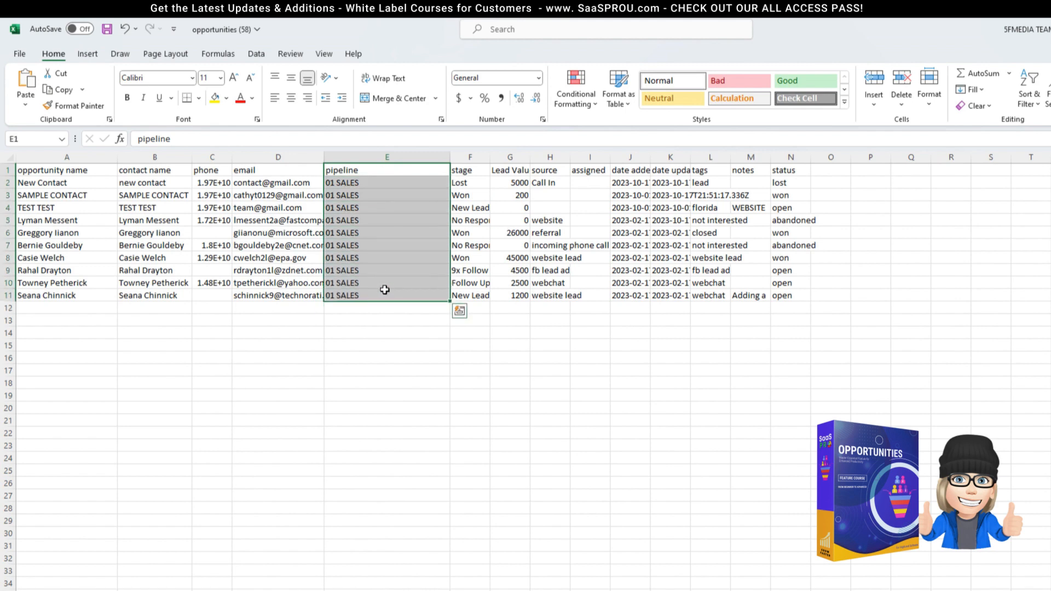
Step: Widen the stage, source and date columns F, H and J, then select the status and stage values
click(469, 176)
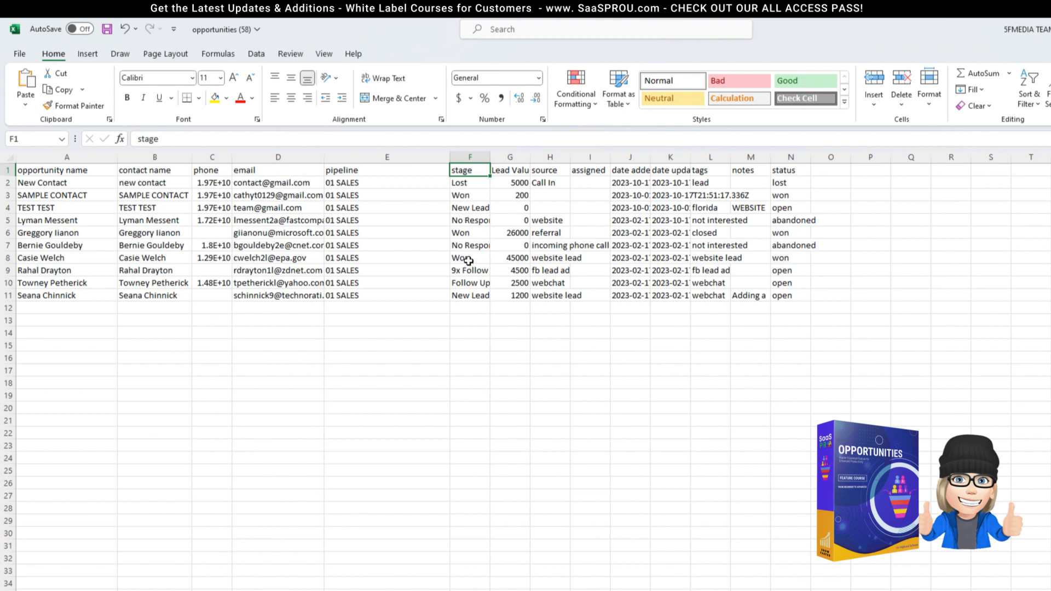
drag(489, 159, 559, 295)
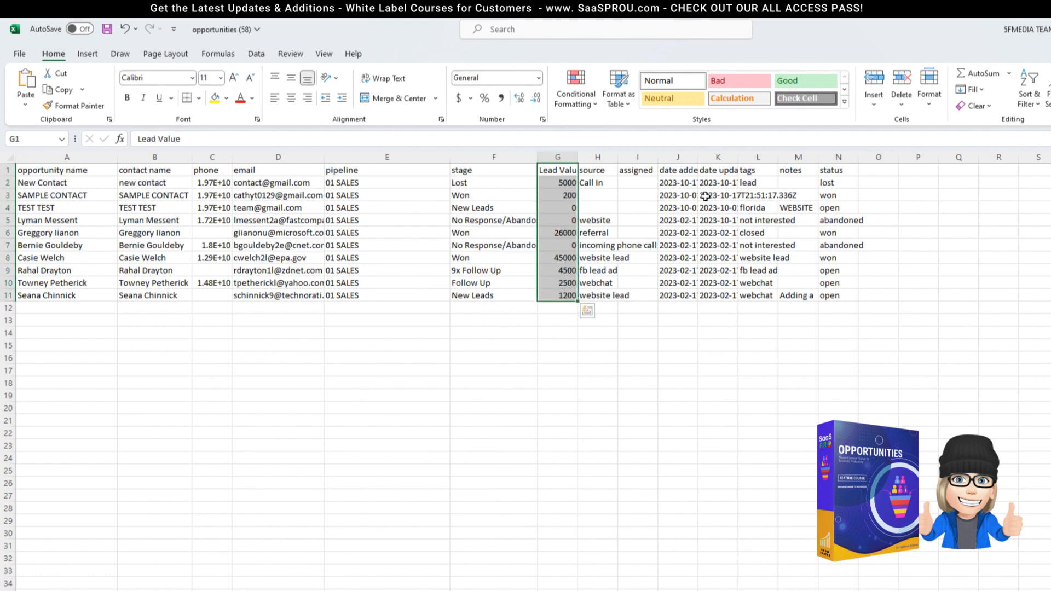
drag(618, 158, 680, 158)
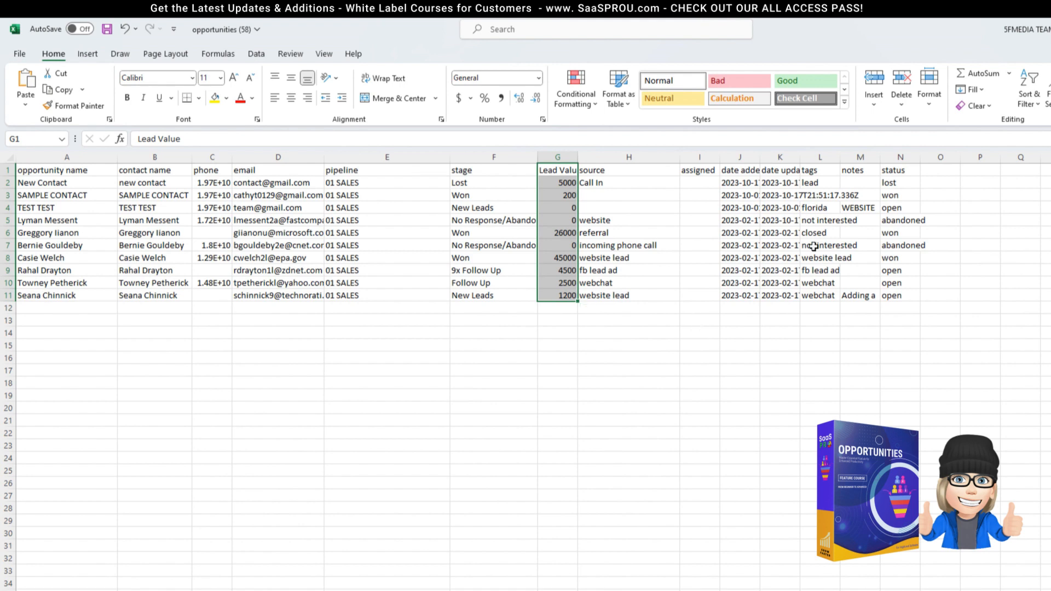
drag(760, 158, 1001, 171)
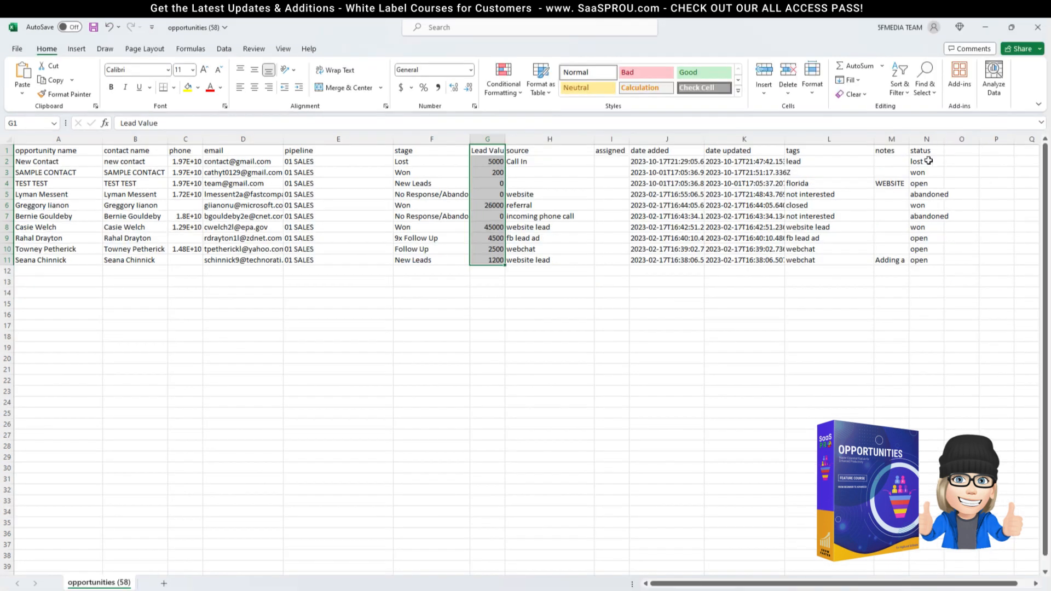
drag(929, 160, 931, 260)
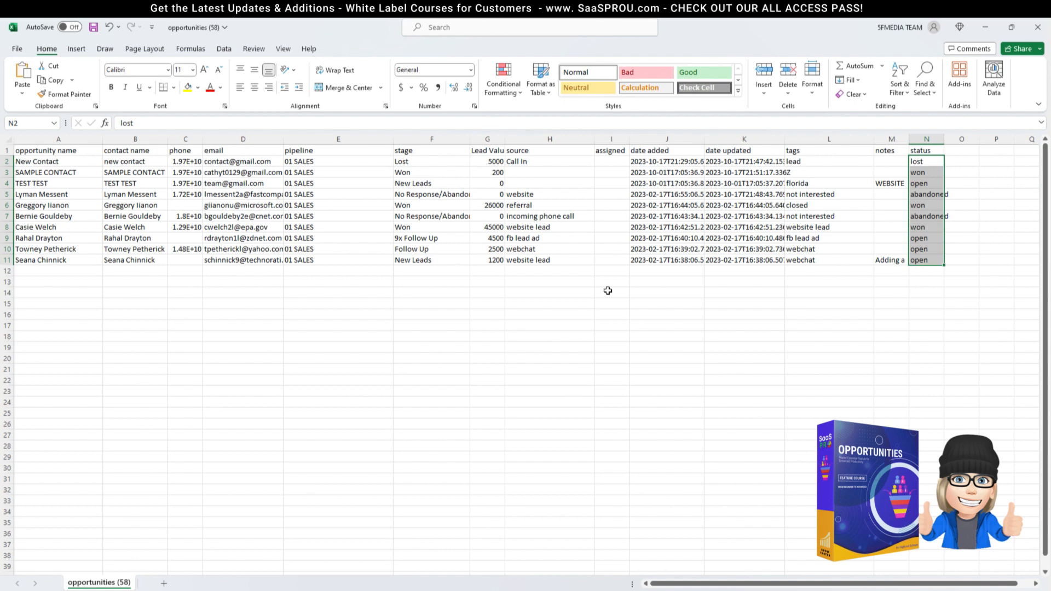
drag(407, 183, 435, 250)
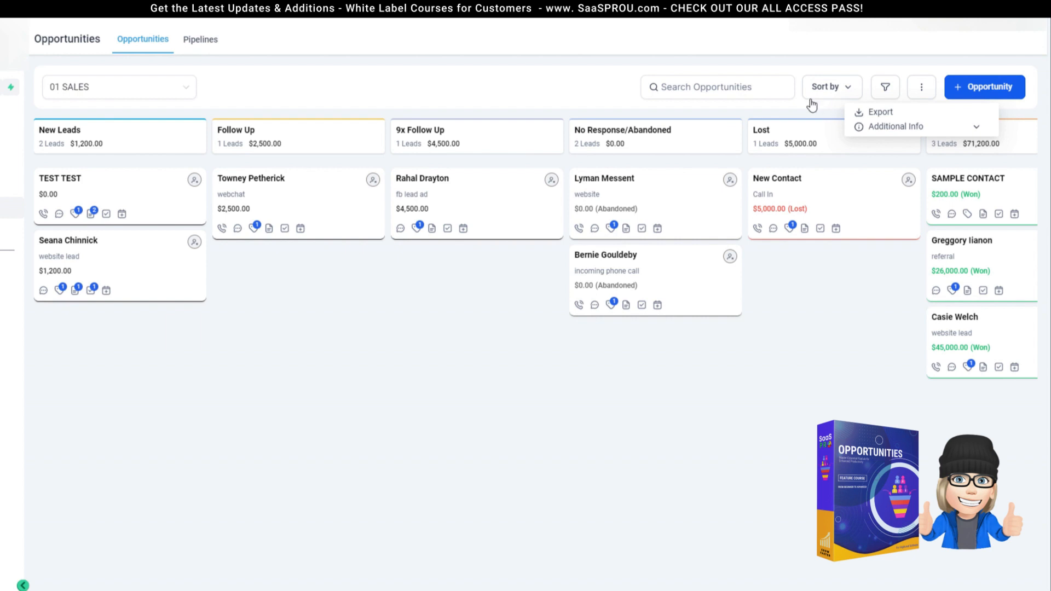
click(778, 107)
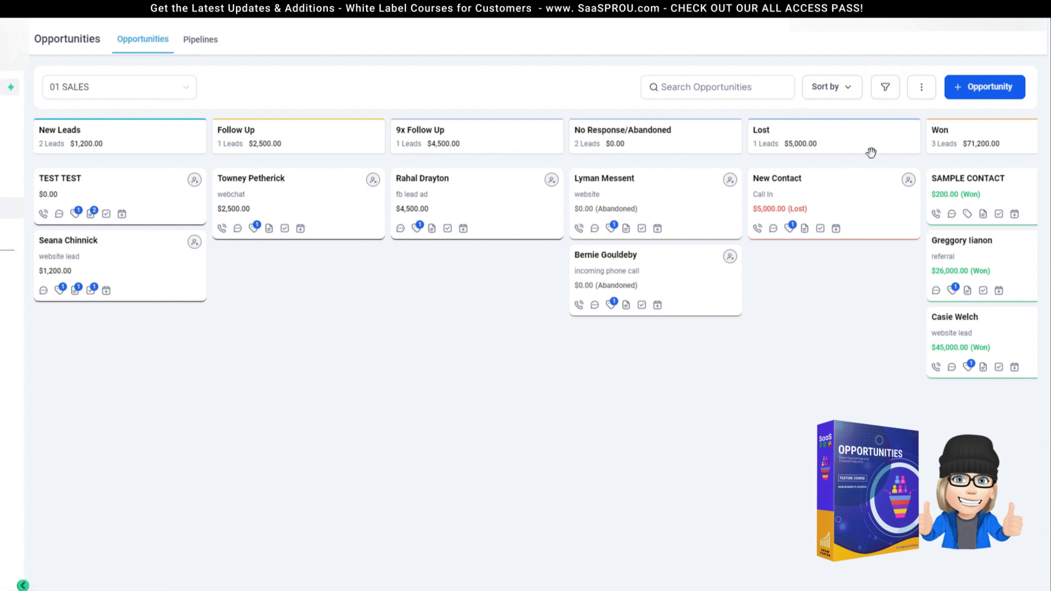
click(922, 91)
click(917, 131)
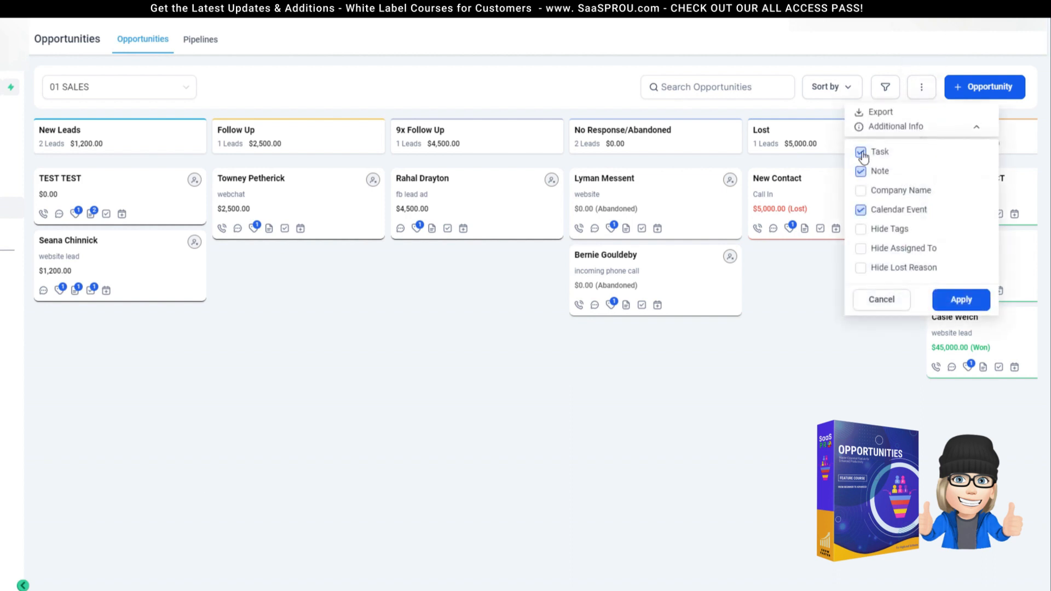
click(375, 102)
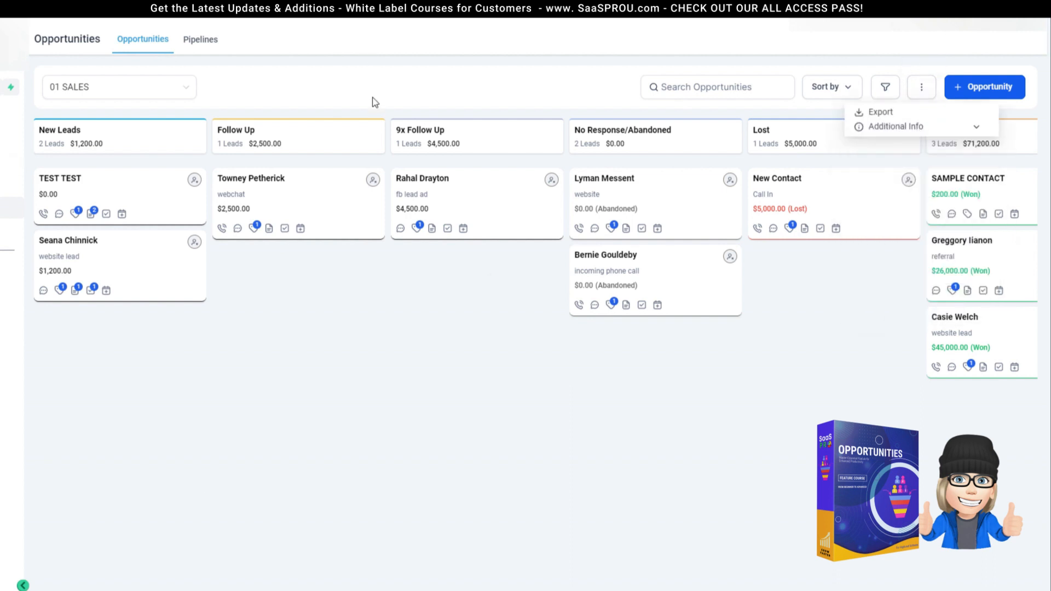
click(191, 89)
click(232, 89)
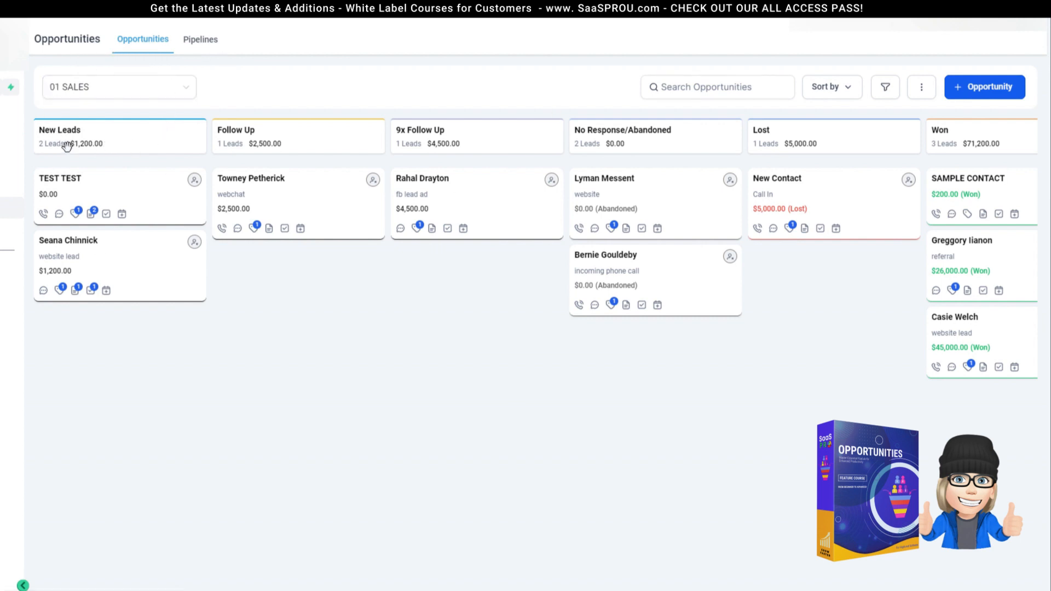
Step: Open the Pipelines list, start deleting 01 SALES, then cancel the warning to keep it
click(199, 46)
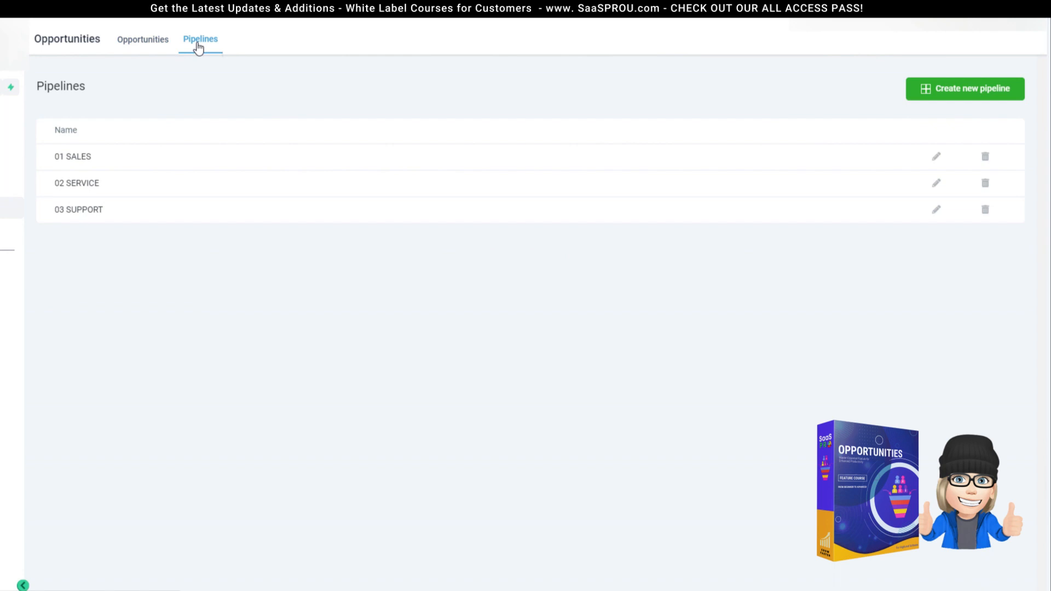
click(986, 157)
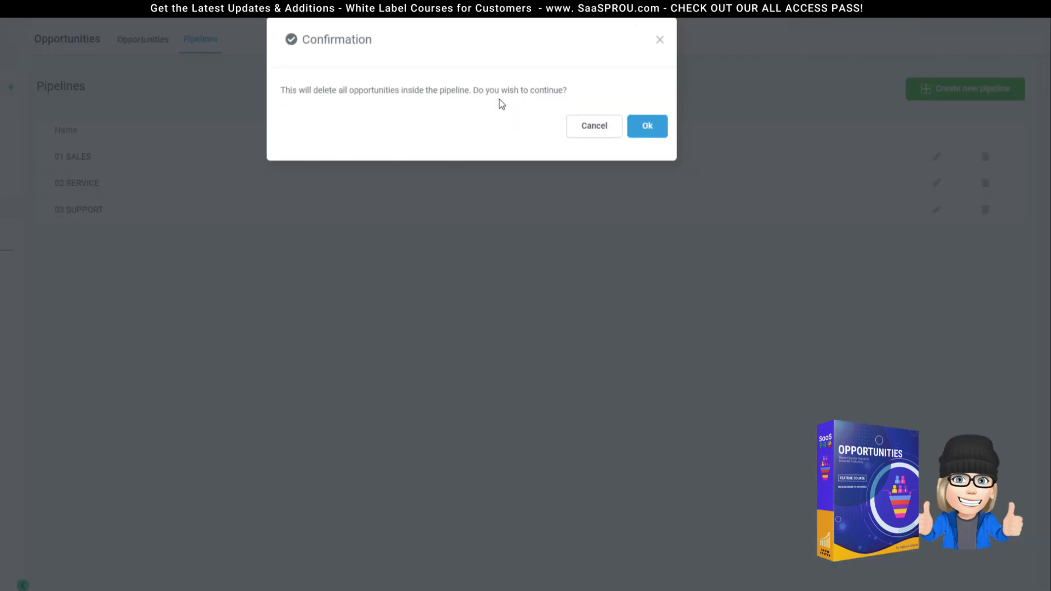
click(660, 40)
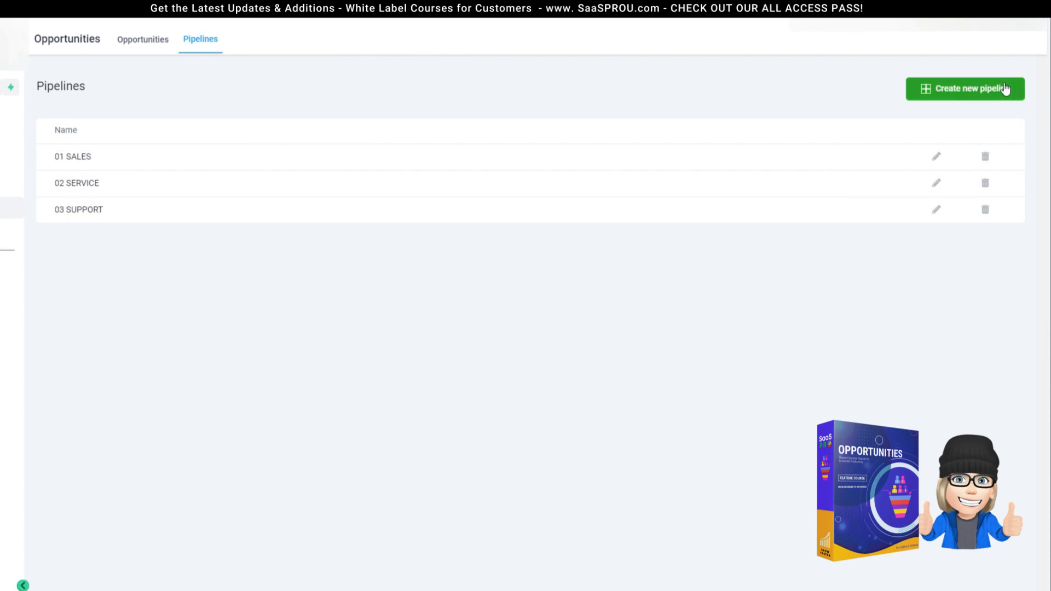
Step: Return to the 01 SALES board and bring up the + Opportunity form
click(133, 42)
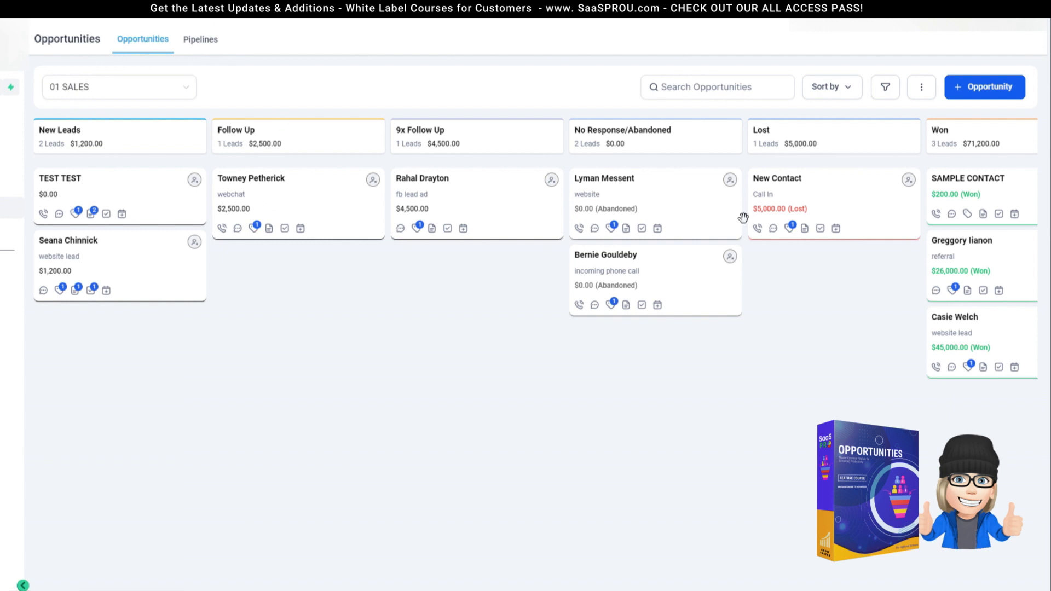
click(922, 90)
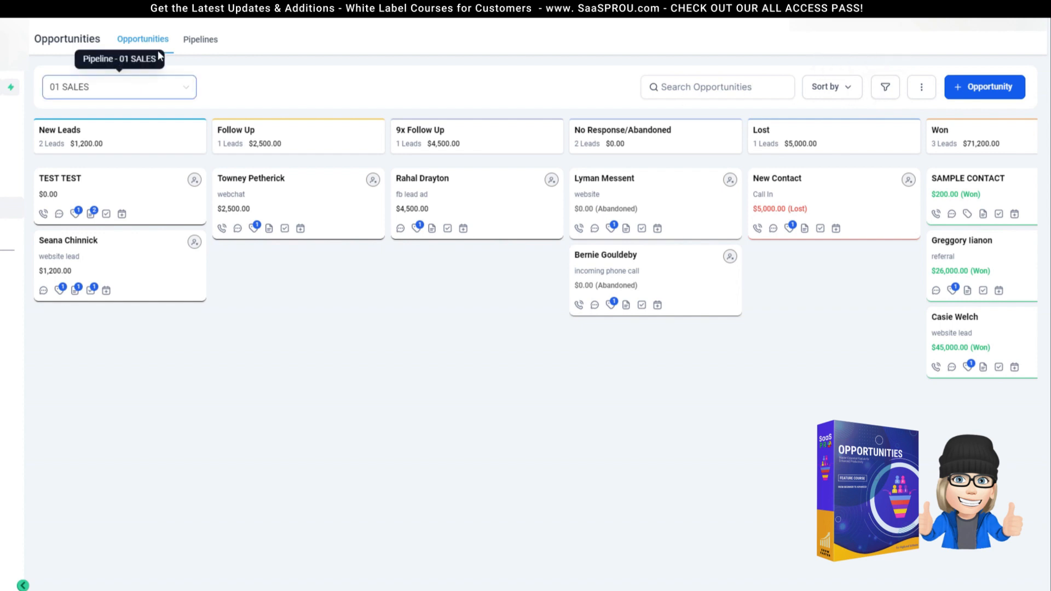
click(201, 41)
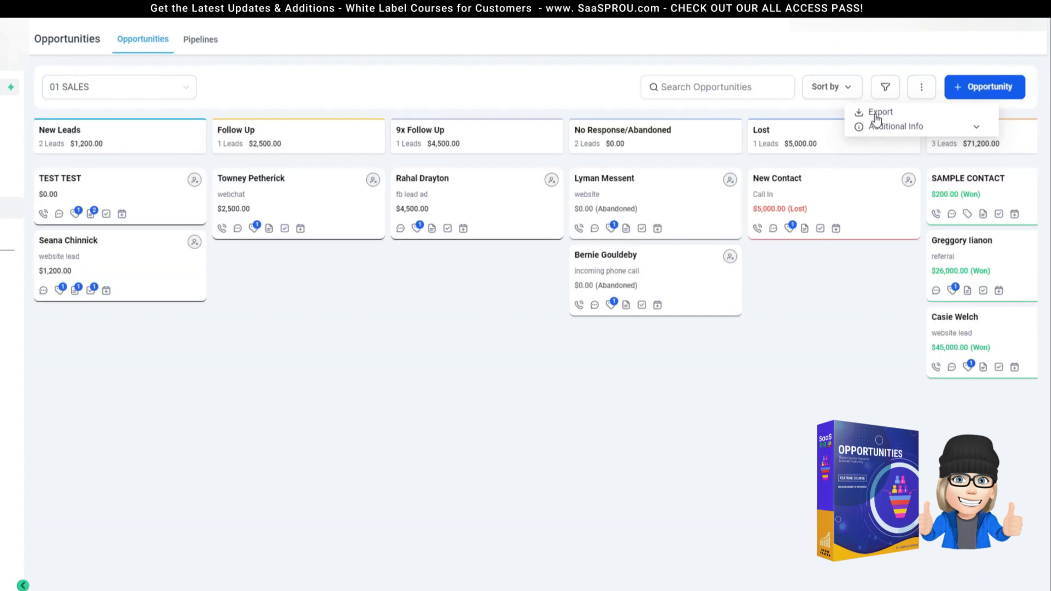
click(203, 43)
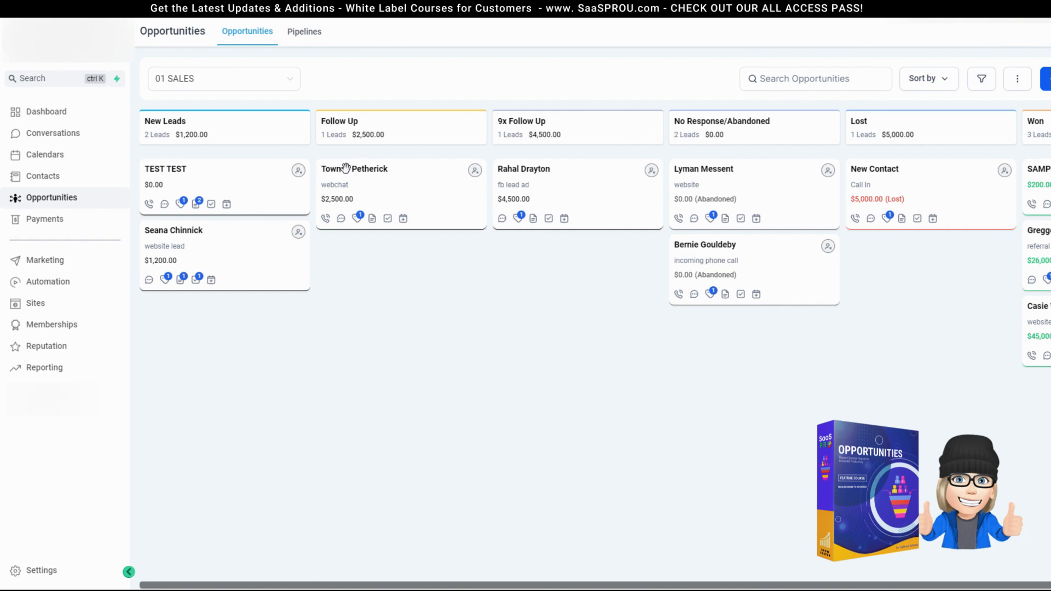
click(1047, 79)
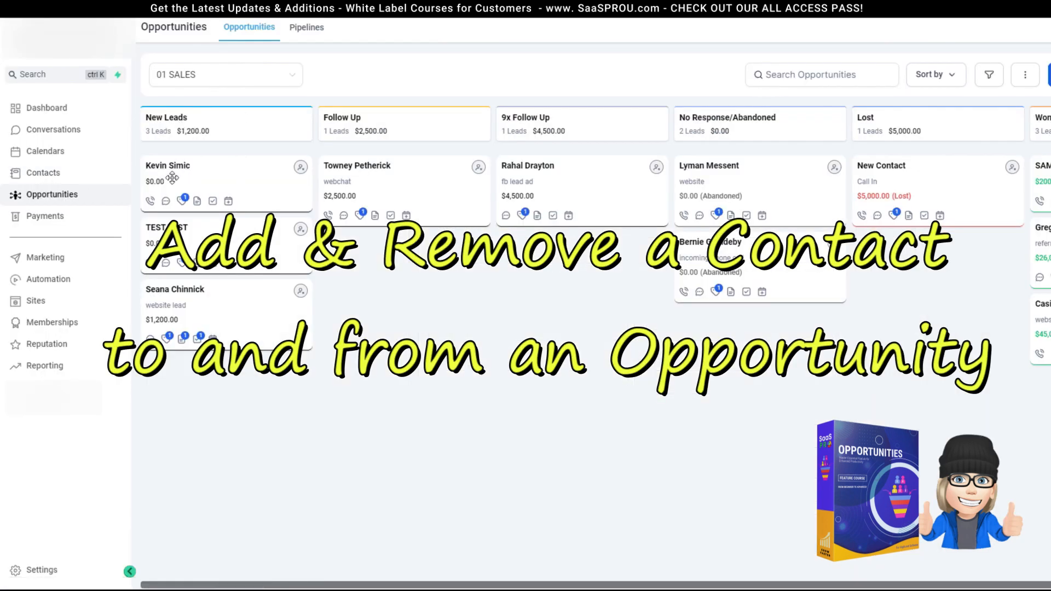
Step: Open a contact's record from the Contacts list and expand its Opportunities section
click(60, 176)
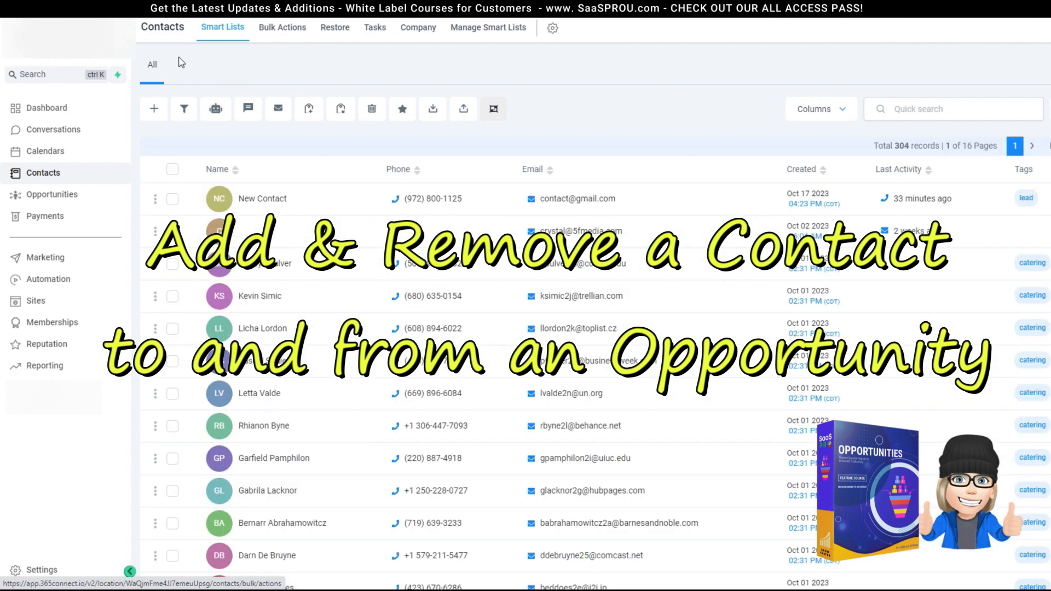
scroll(548, 328, down, 5)
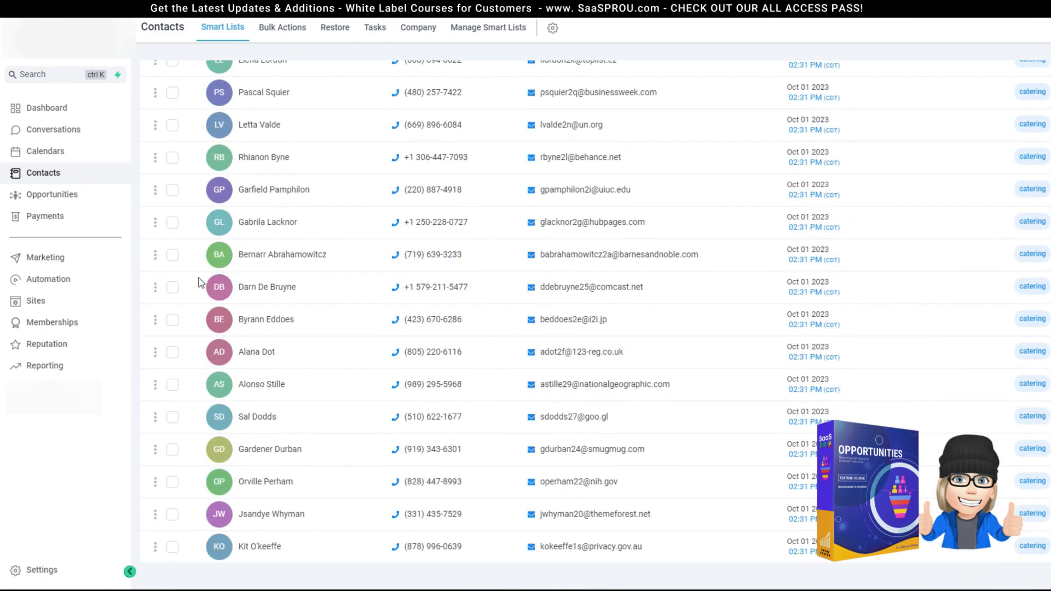
click(208, 281)
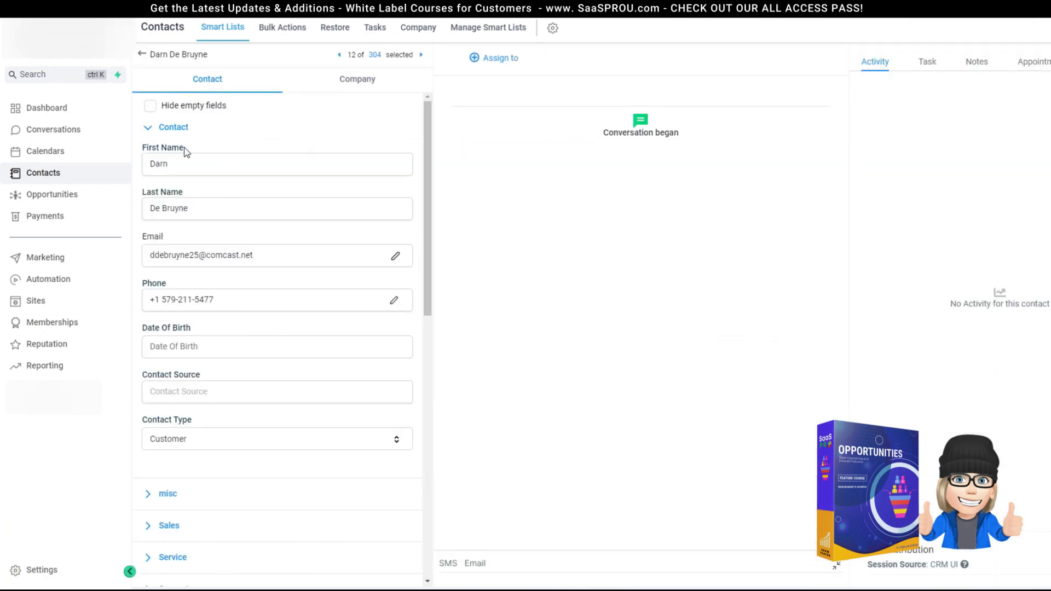
click(146, 128)
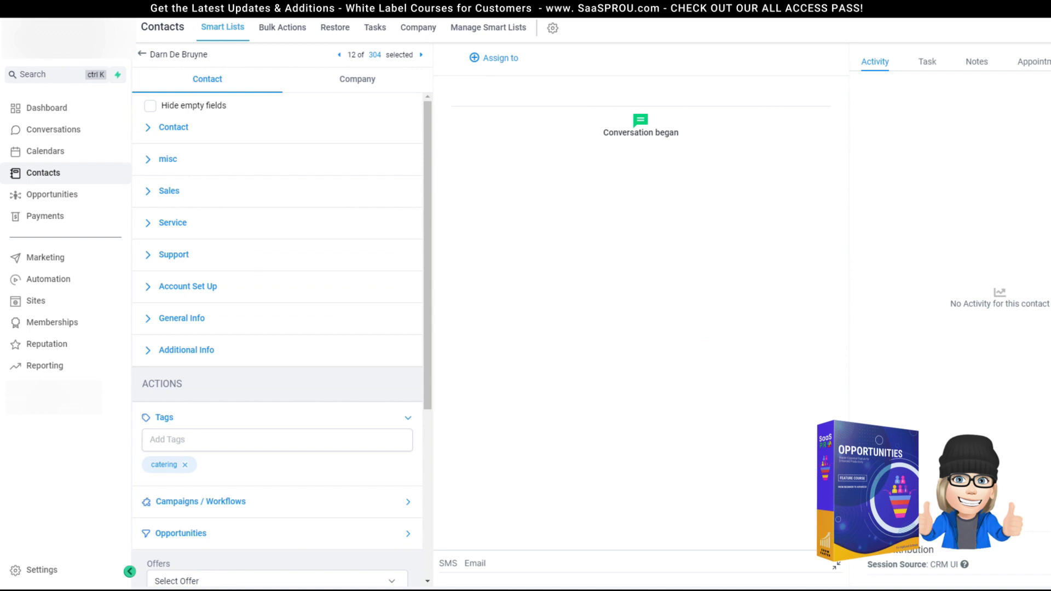
scroll(244, 430, down, 5)
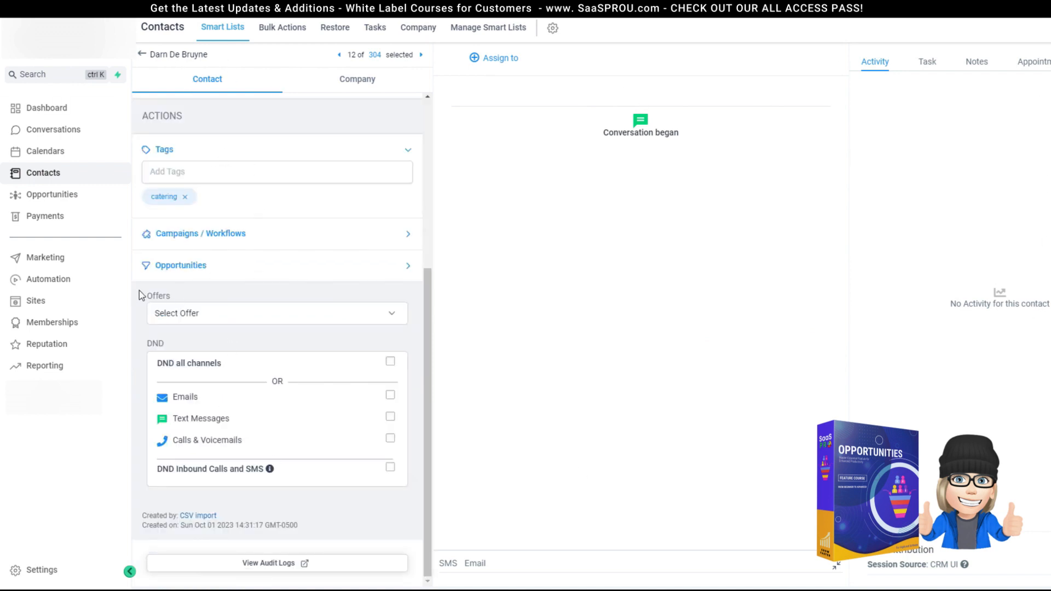
click(188, 274)
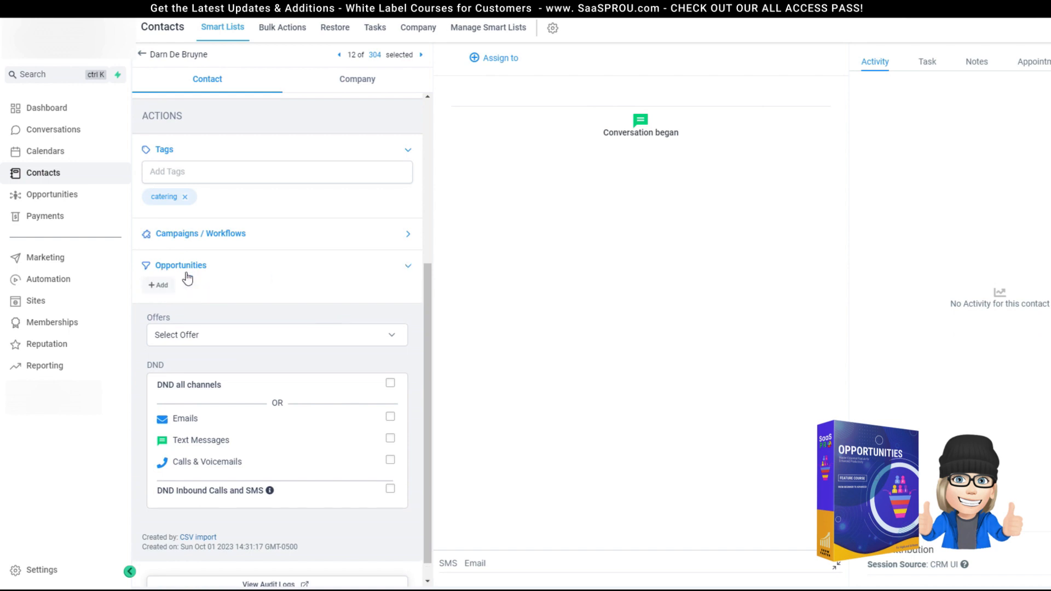
Step: Create a New Leads opportunity in 01 SALES for this contact, then close the editor
click(158, 285)
text(dar)
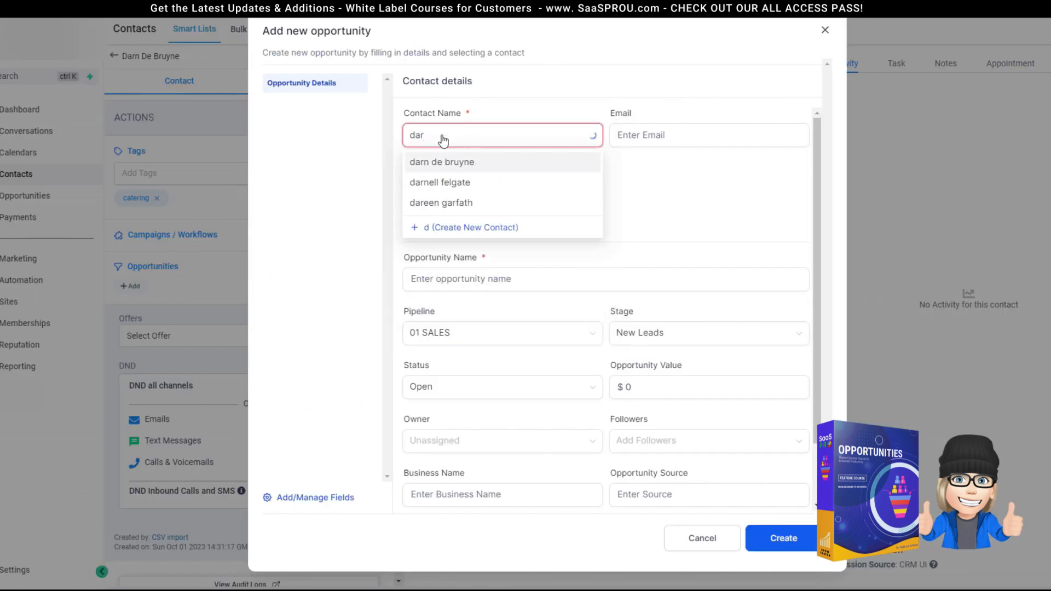
text(n)
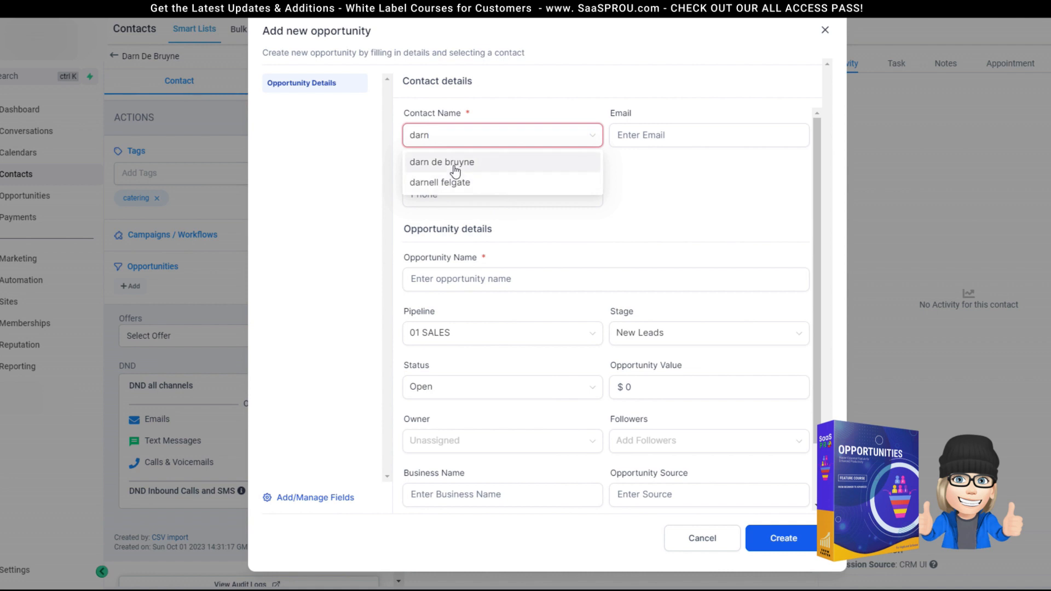
click(455, 164)
click(784, 538)
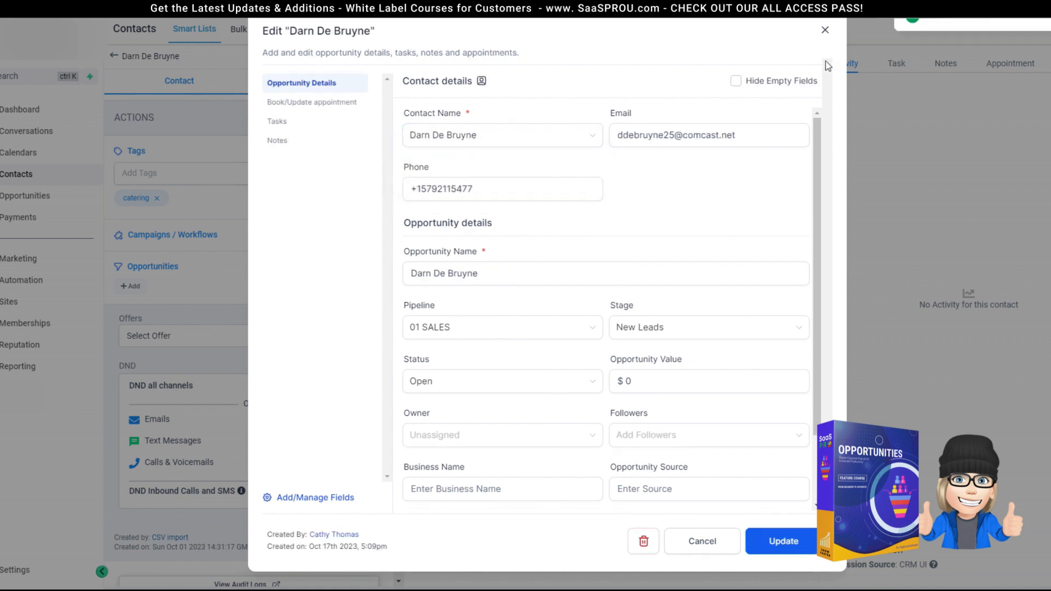
click(825, 29)
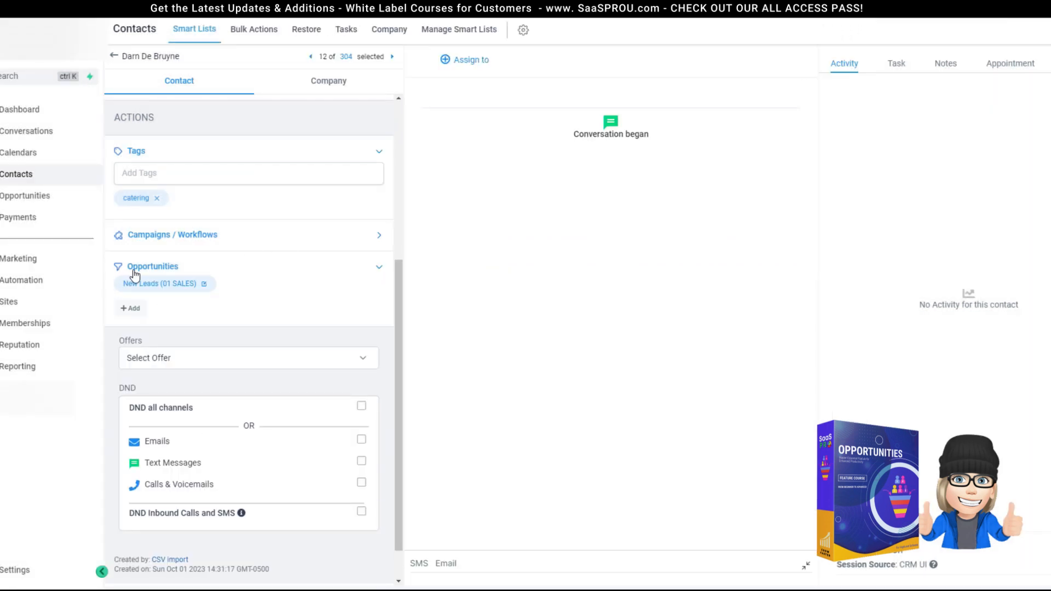
Step: Leave the contact record and go back to the 01 SALES Opportunities board, now with 4 New Leads
click(205, 284)
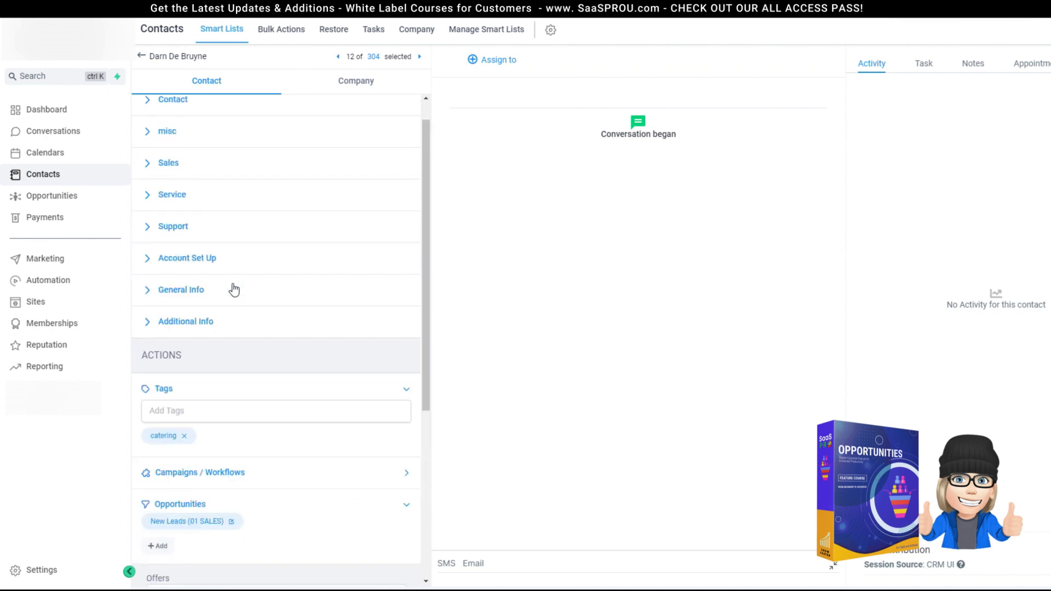
scroll(234, 288, up, 1)
click(117, 77)
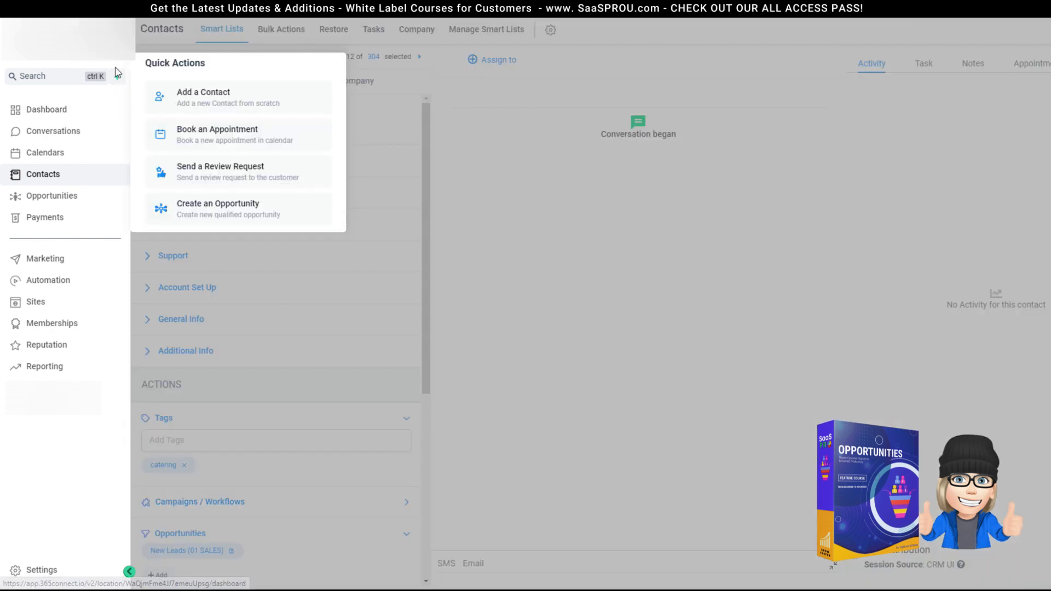
click(95, 174)
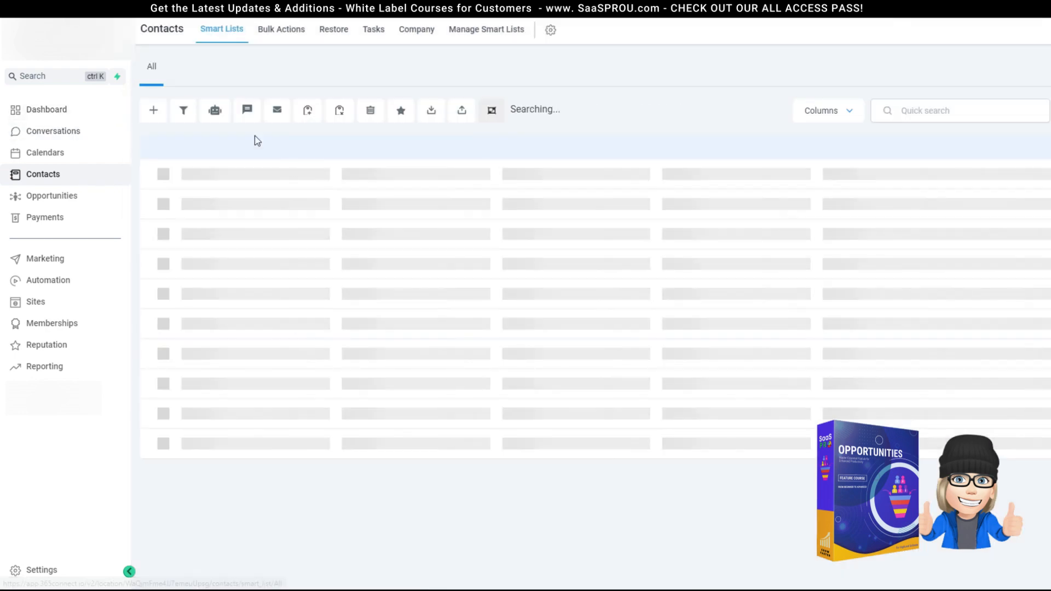
click(41, 196)
click(1048, 77)
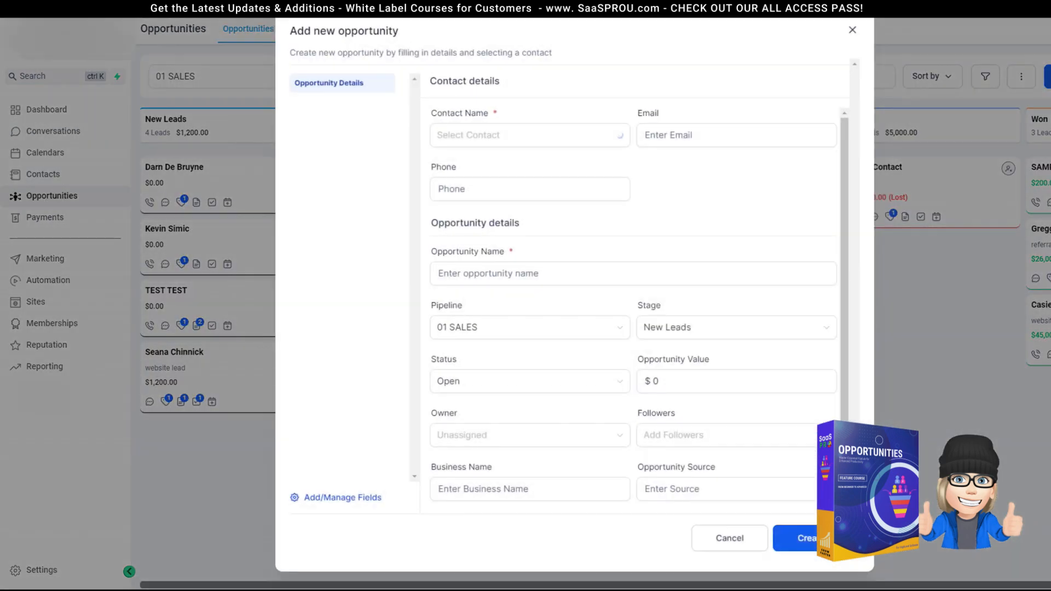
click(853, 30)
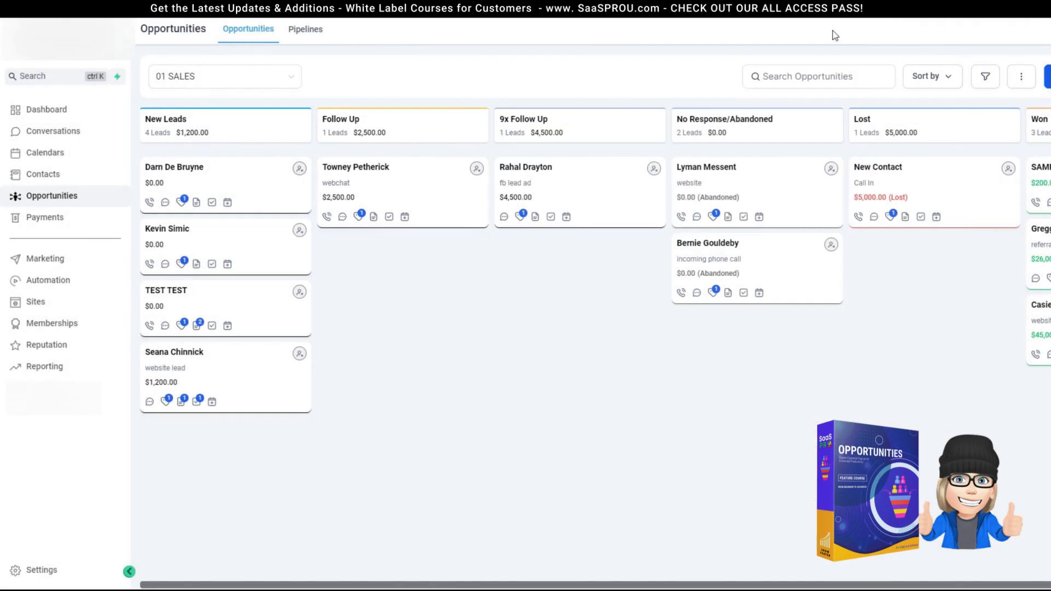
Step: Open New Contact's recent conversation and its Lost opportunity details
click(42, 136)
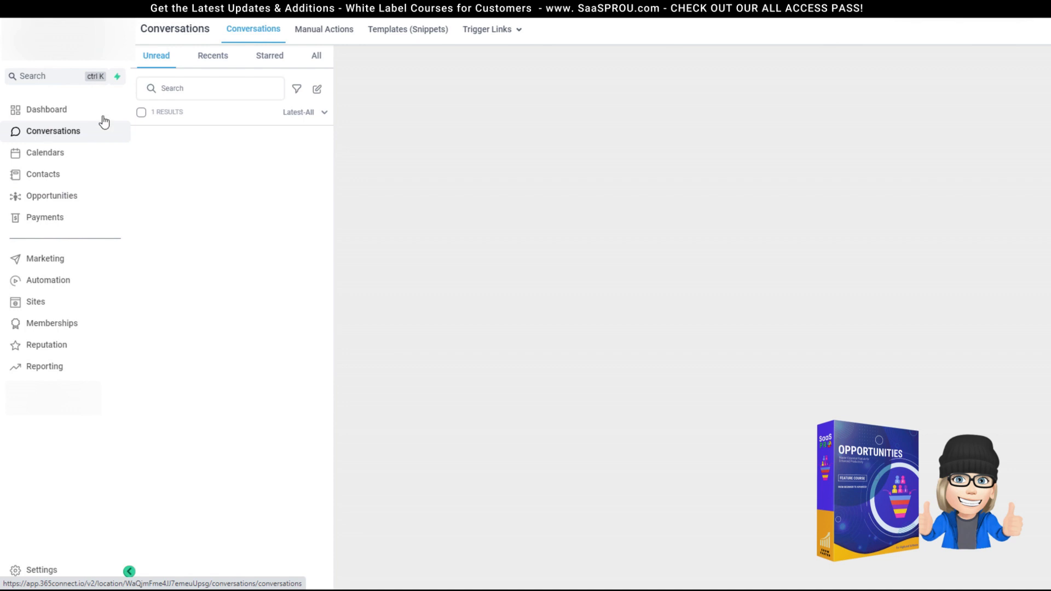
click(241, 54)
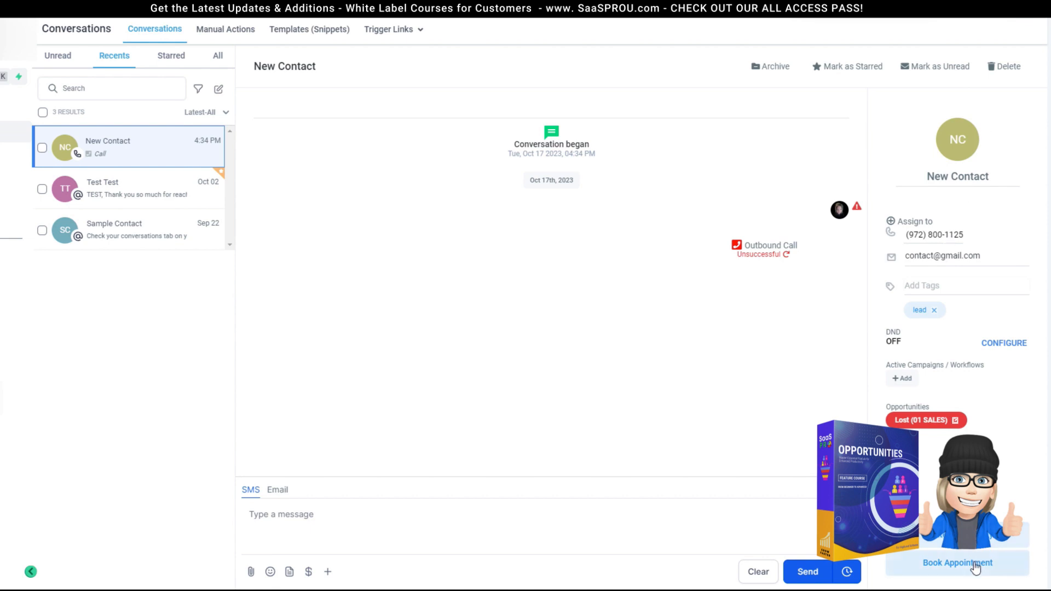
click(956, 420)
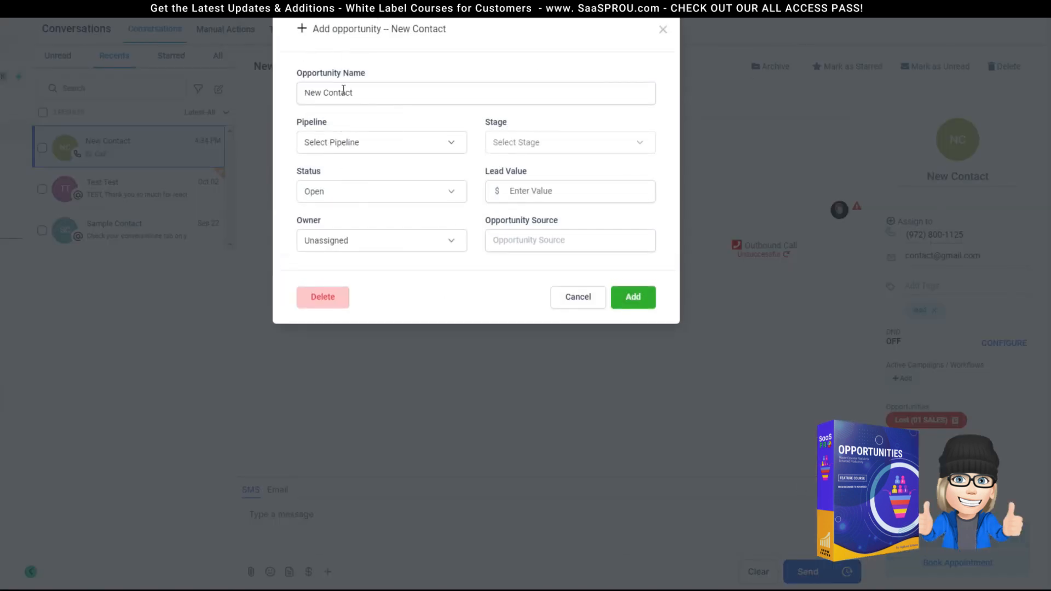
Step: Set pipeline 01 Sales, stage New Leads and status Open, then close without adding
click(339, 144)
click(315, 144)
click(317, 144)
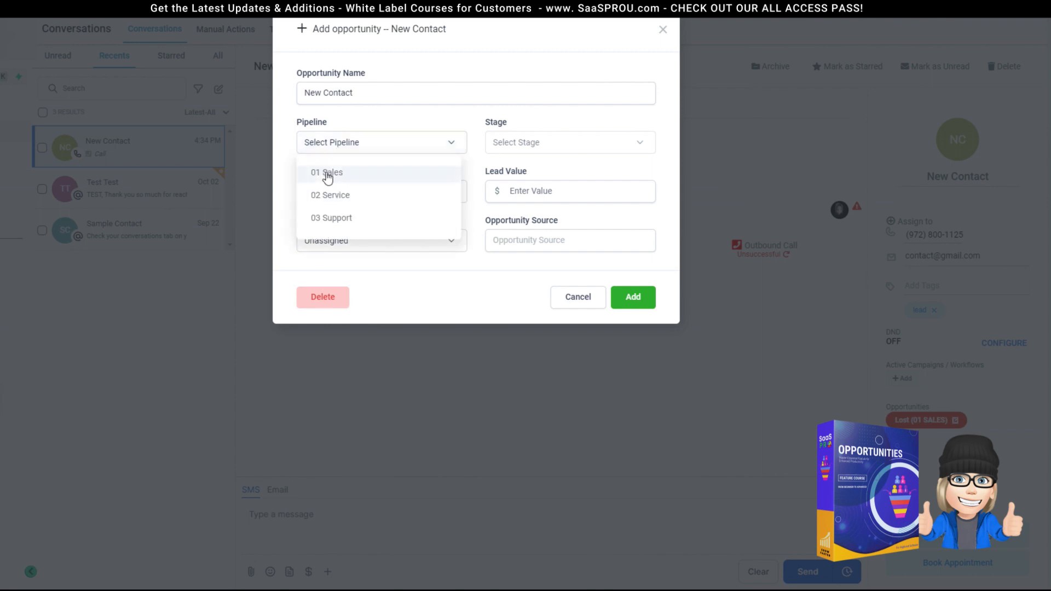
click(442, 169)
click(517, 167)
click(336, 195)
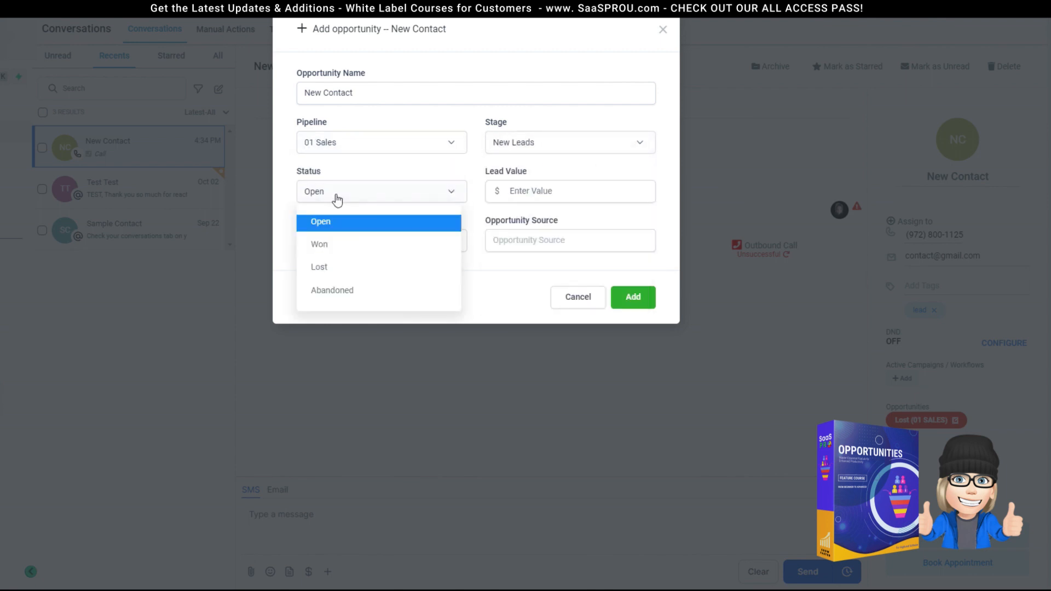
click(332, 224)
click(569, 244)
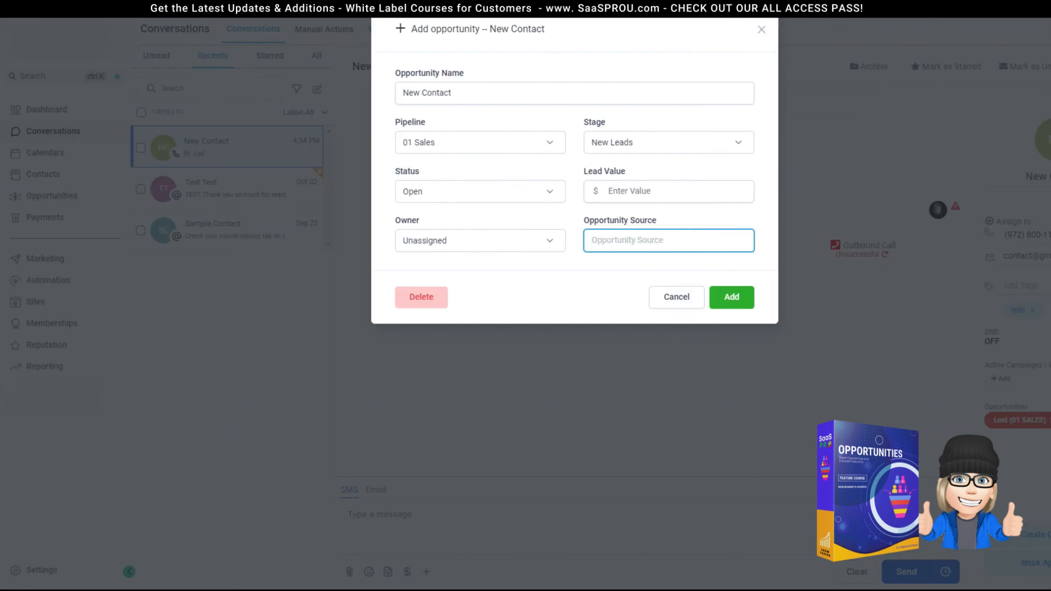
click(761, 30)
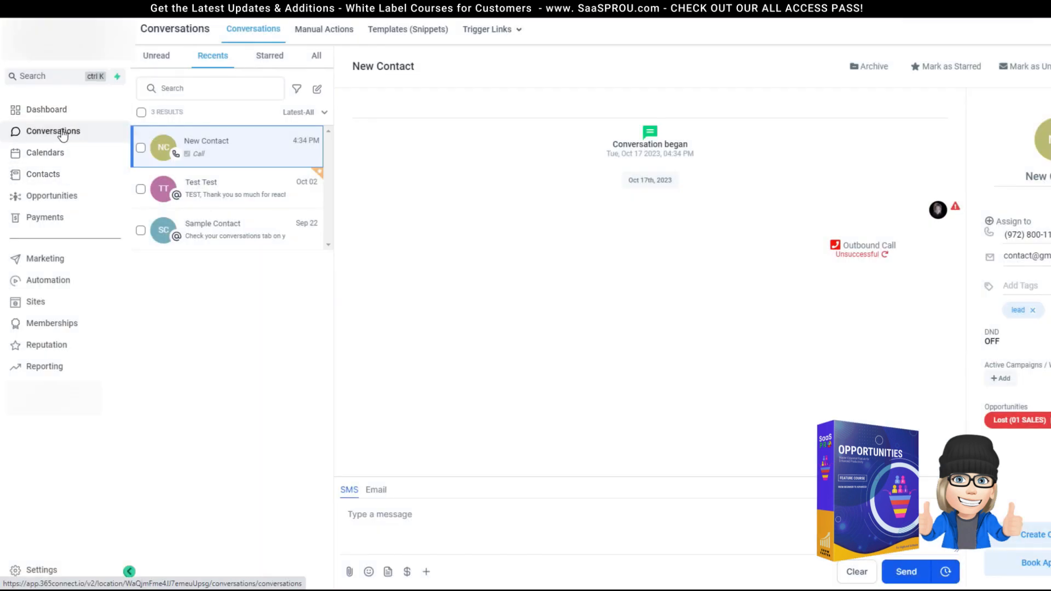
Step: Look over the Pipelines list, the 01 SALES board and an opportunity, then open the Dashboard
click(49, 203)
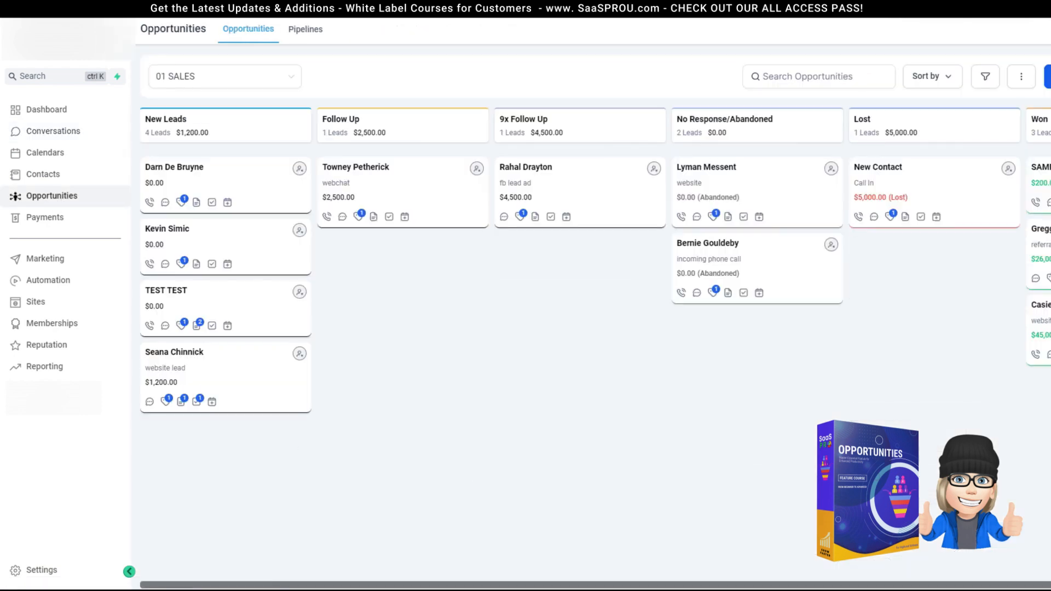
click(305, 30)
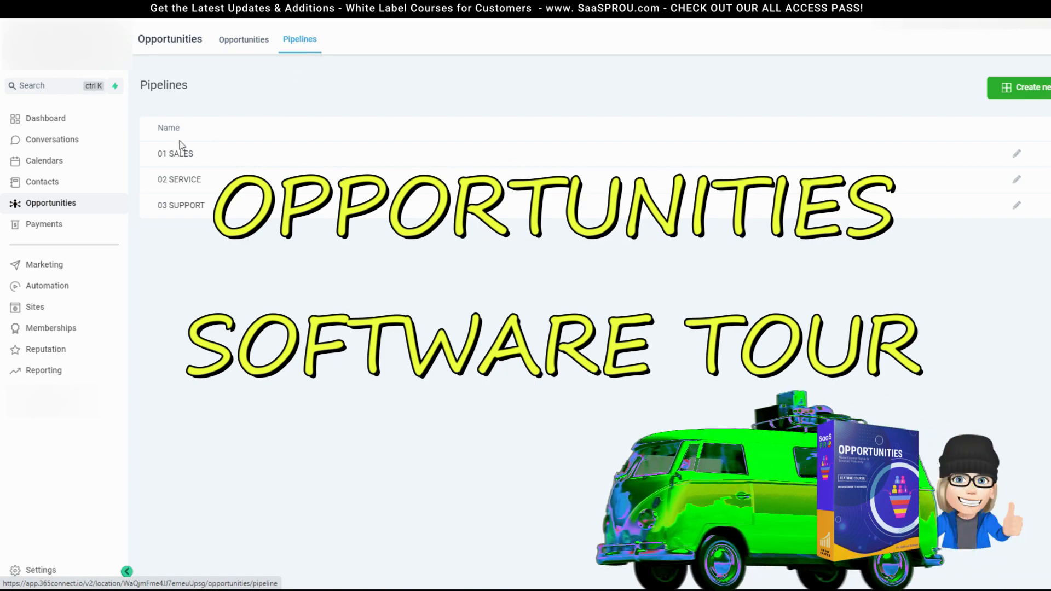
click(244, 40)
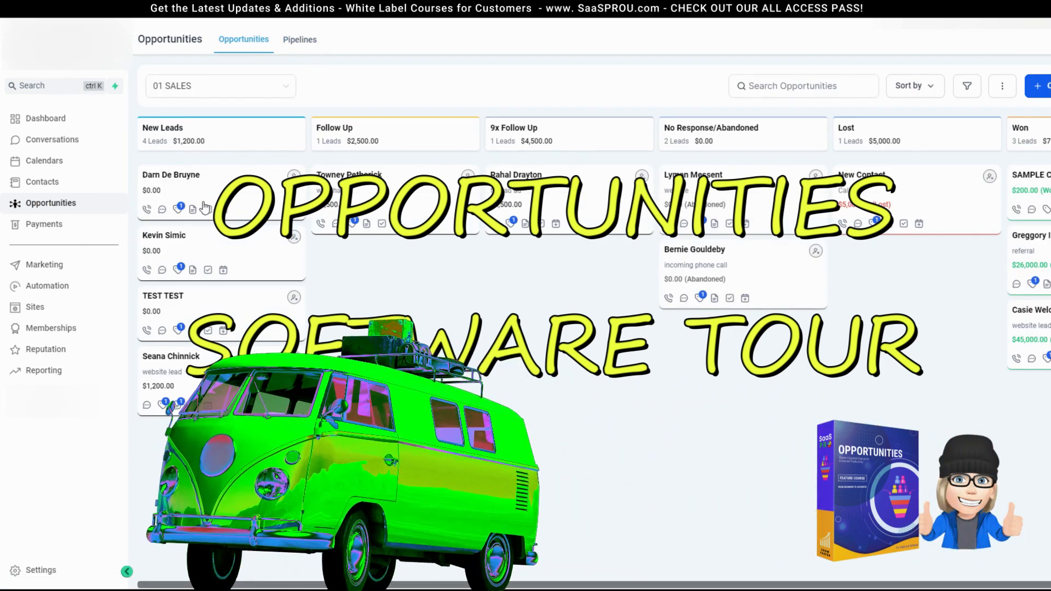
click(156, 190)
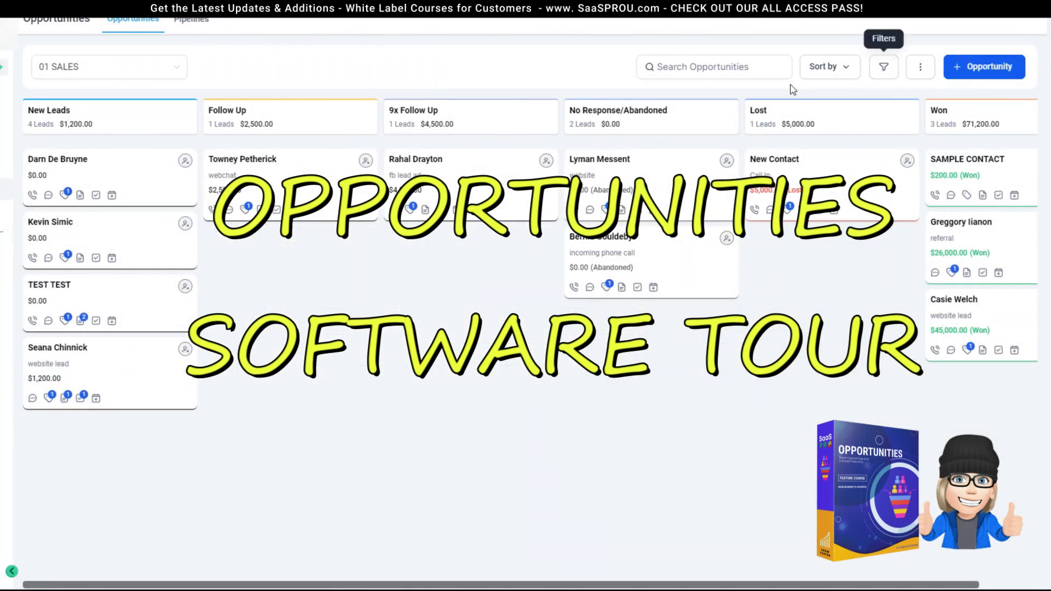
click(920, 68)
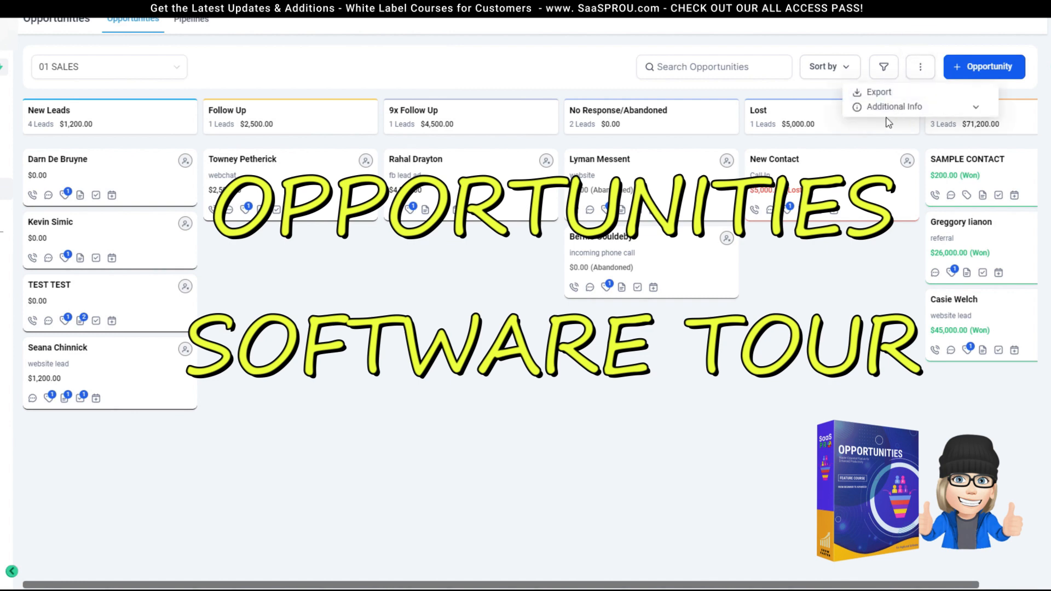
click(382, 360)
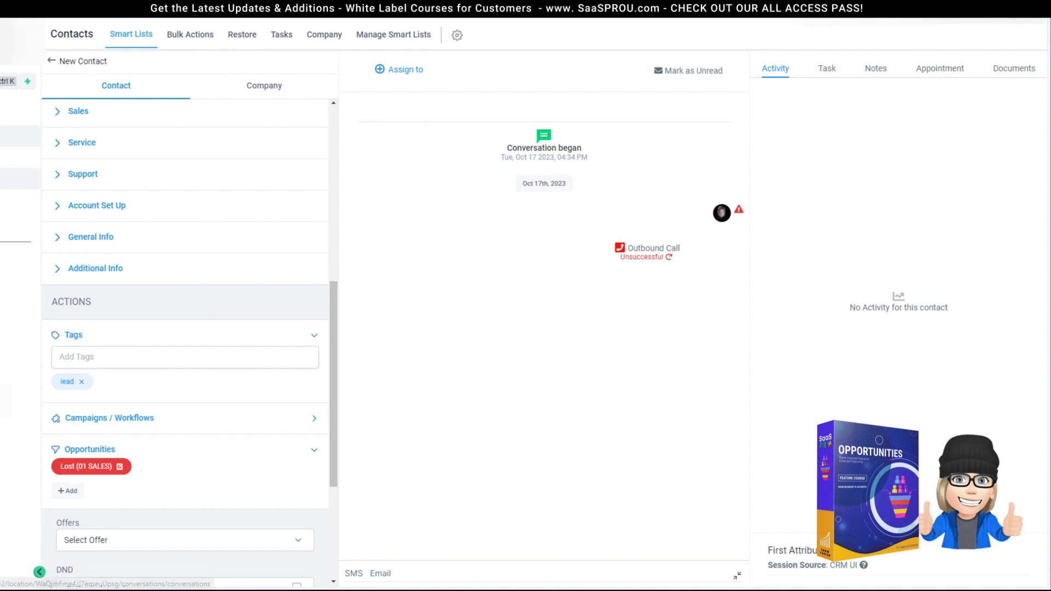
click(20, 137)
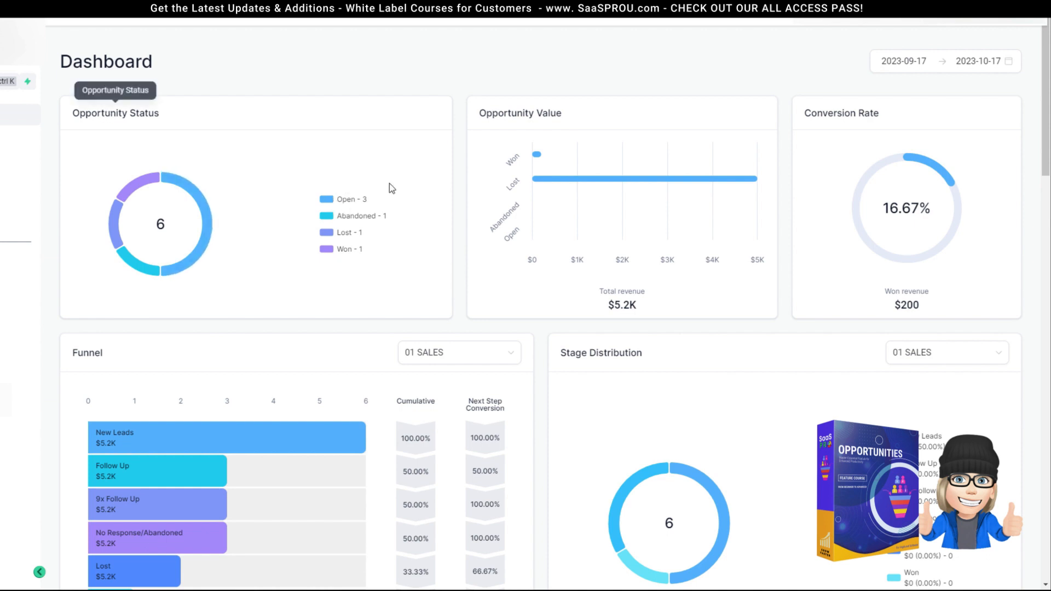
Step: Keep the Funnel report on the 01 SALES pipeline
scroll(340, 285, down, 1)
scroll(340, 288, down, 4)
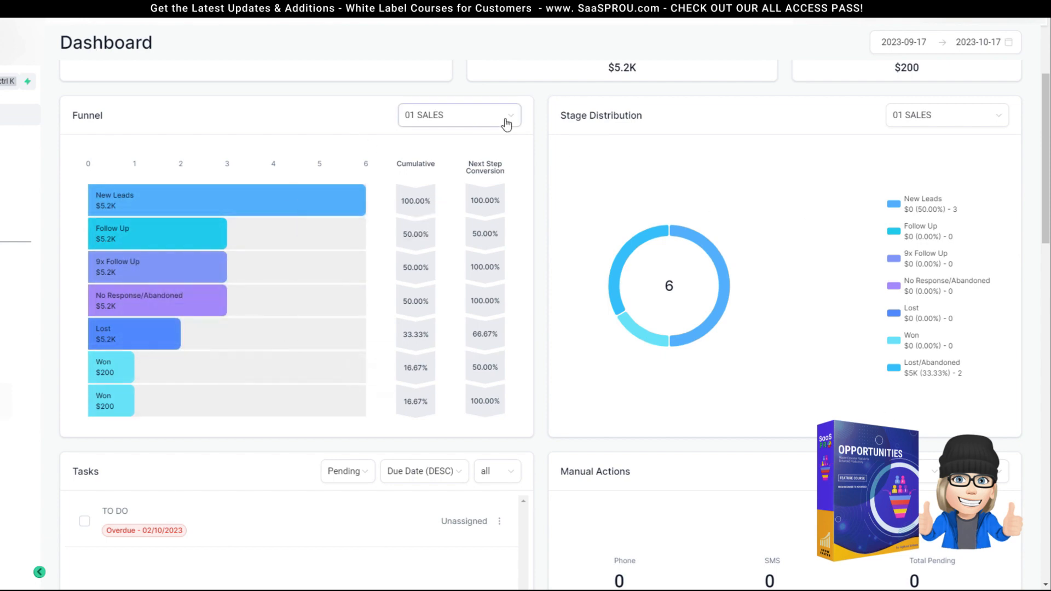
scroll(446, 132, up, 4)
scroll(453, 163, down, 2)
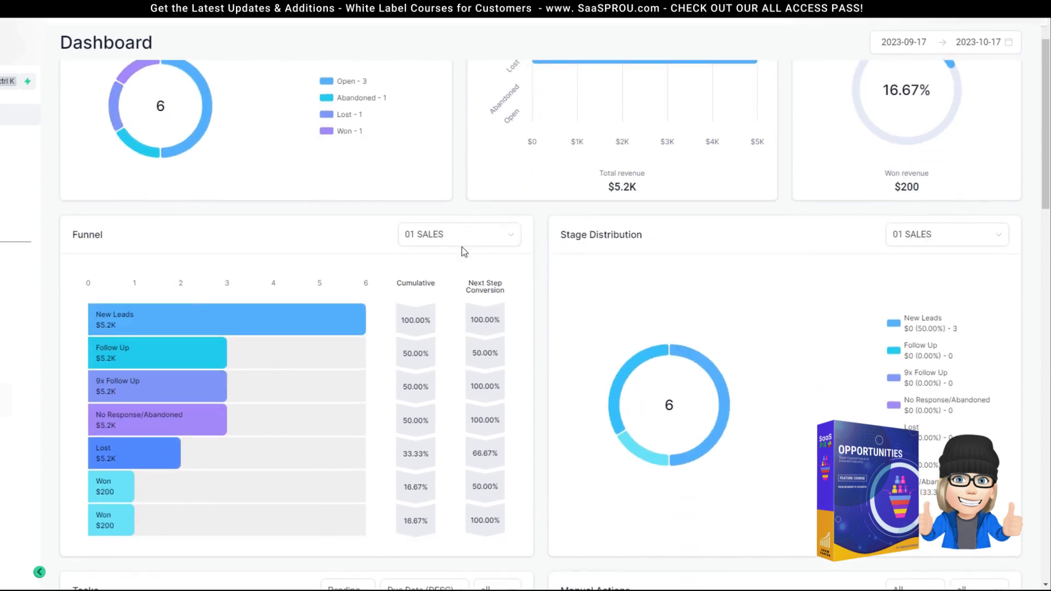
click(446, 234)
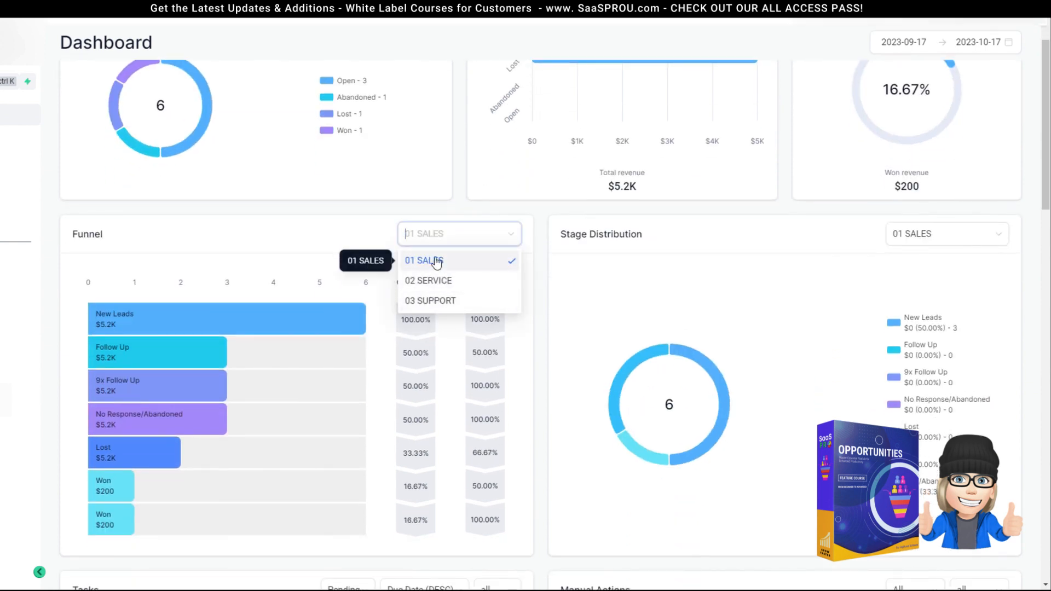
click(415, 261)
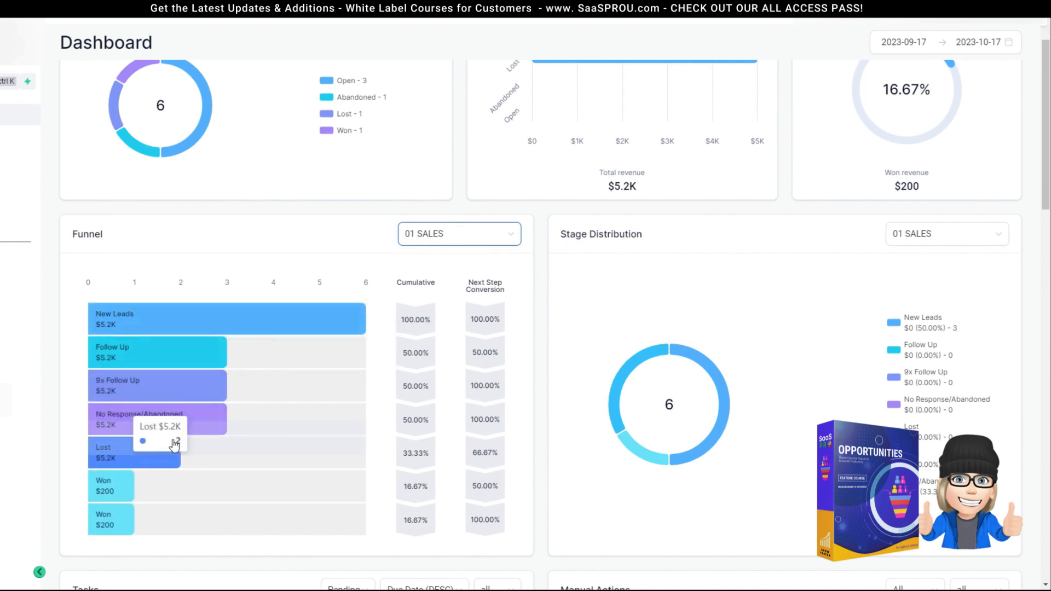
Step: Set the report date range to 2023-10-01 through 2023-10-17 and review the updated reports
scroll(825, 267, up, 2)
click(983, 62)
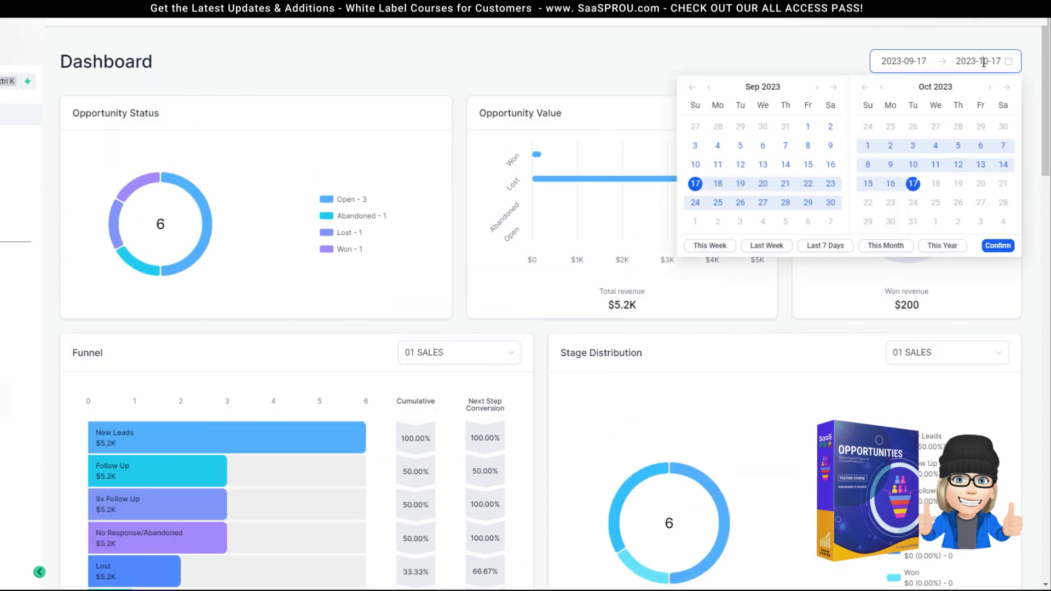
click(868, 146)
click(914, 184)
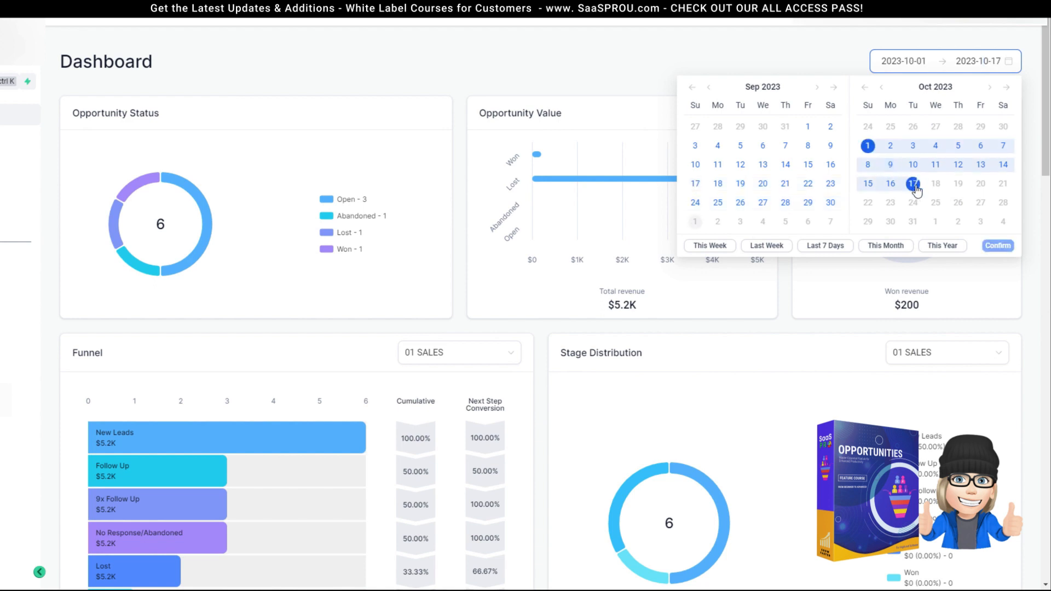
click(998, 245)
mouse_move(678, 184)
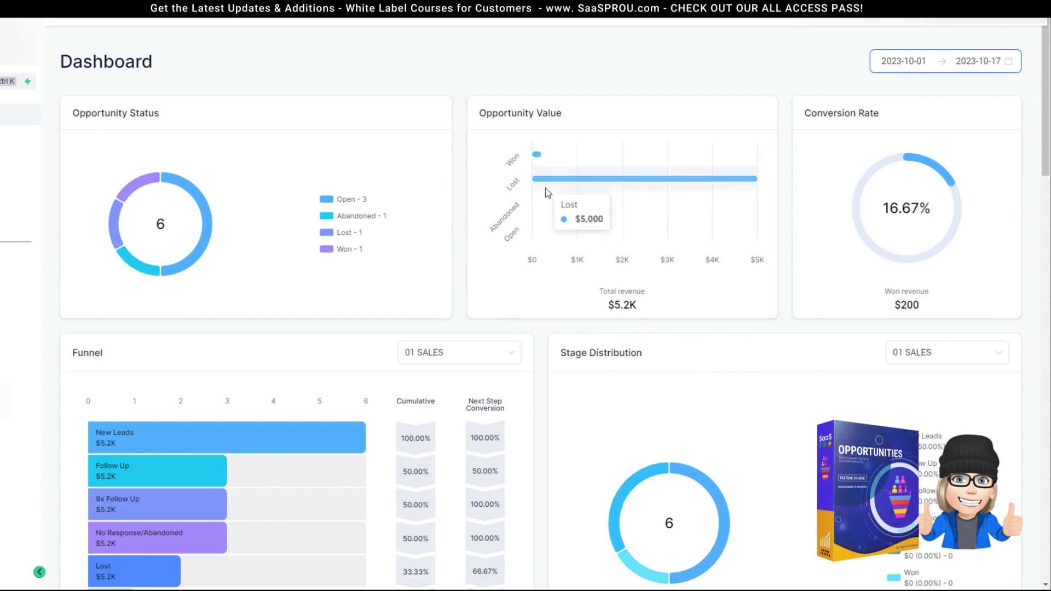
scroll(343, 331, down, 3)
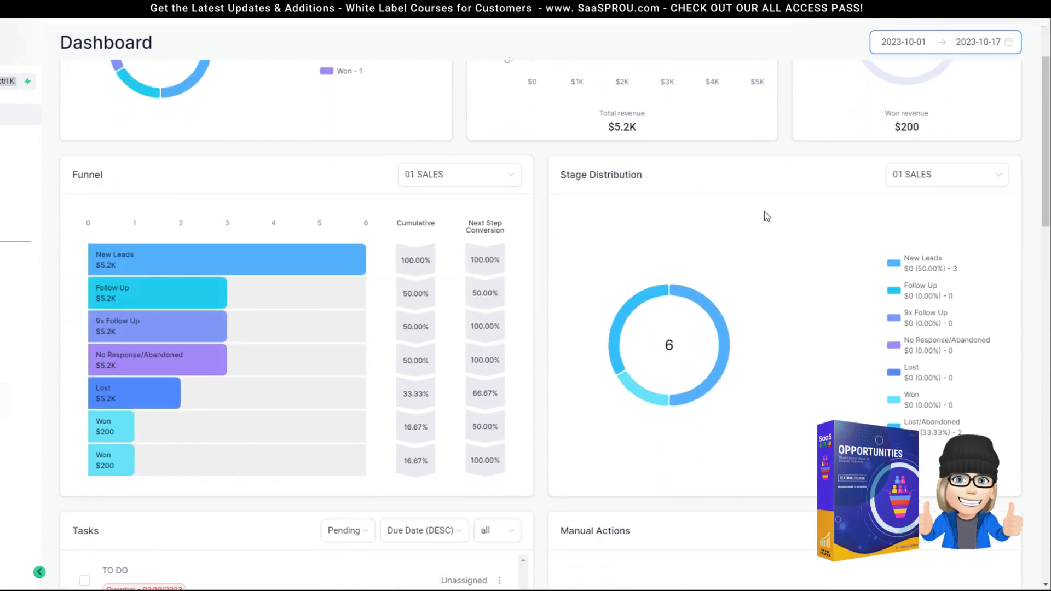
mouse_move(263, 268)
scroll(373, 305, down, 5)
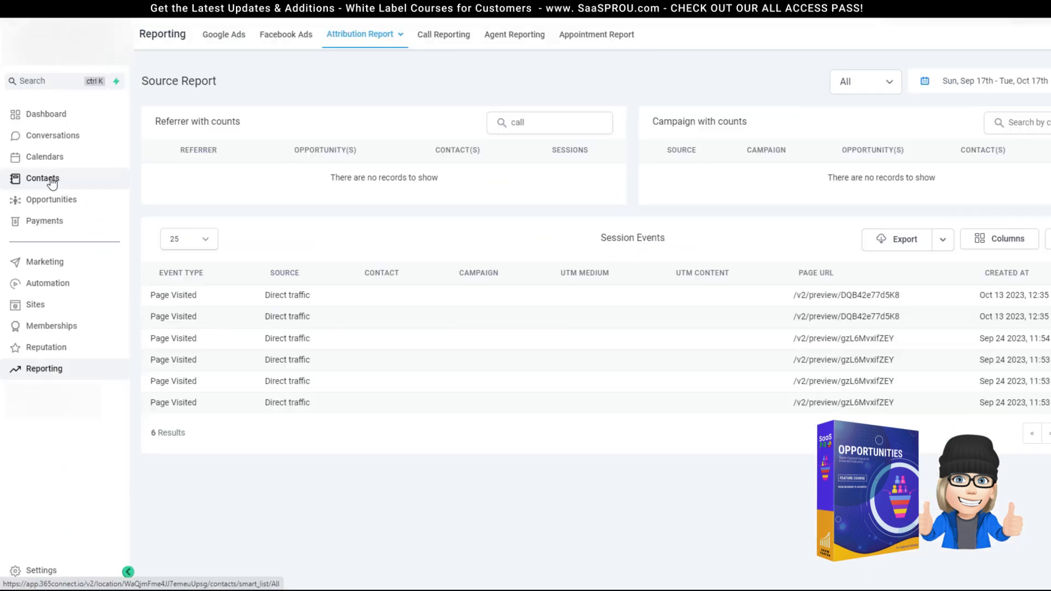
Step: Go to the Contacts list showing all 304 records
click(52, 183)
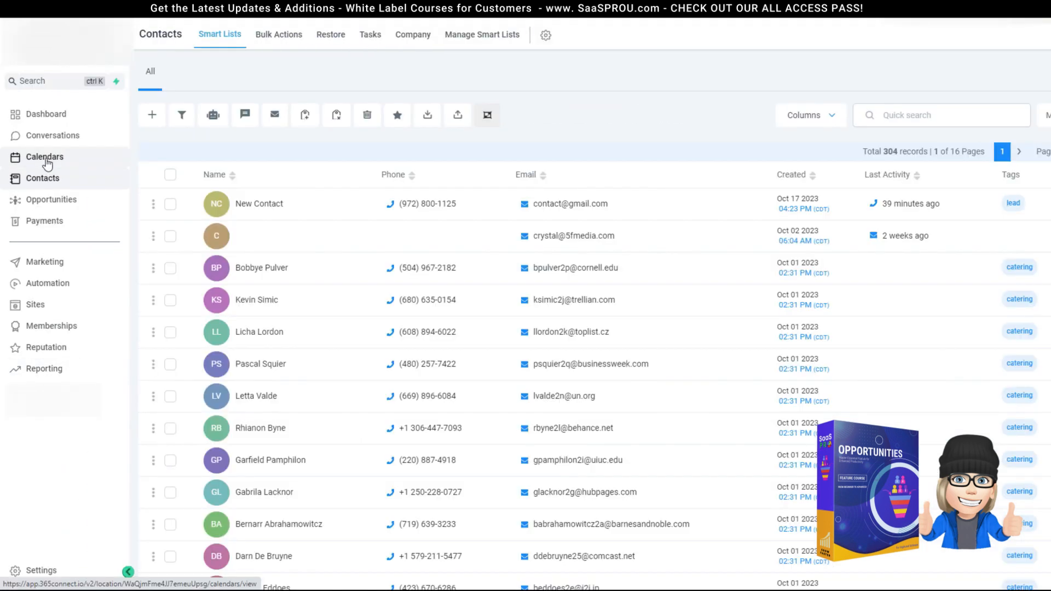
click(48, 159)
click(43, 181)
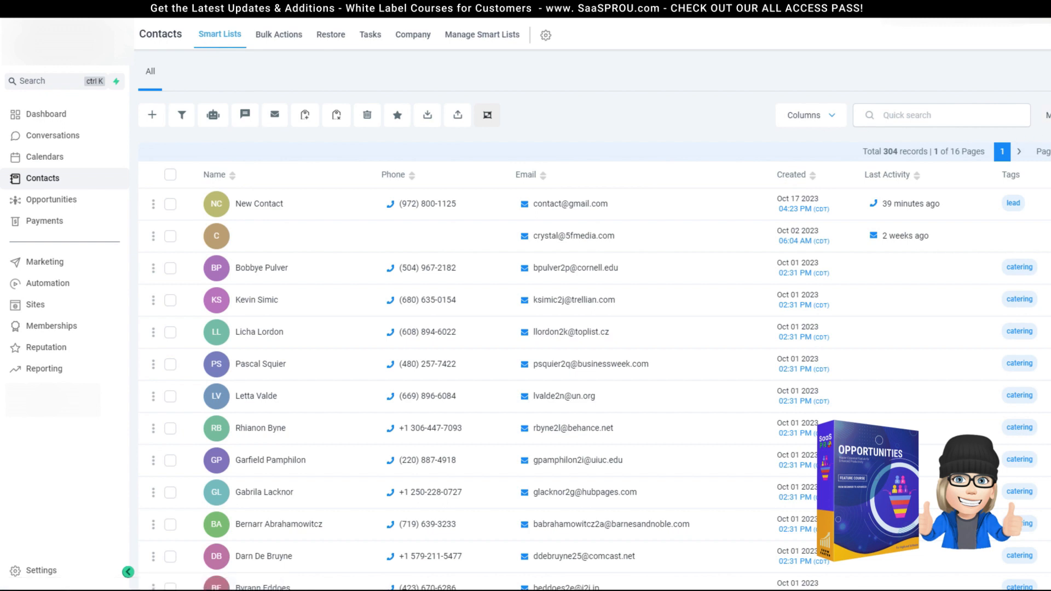
Step: Open the contact filters and search the filter fields for 'sour'
click(1047, 115)
click(975, 116)
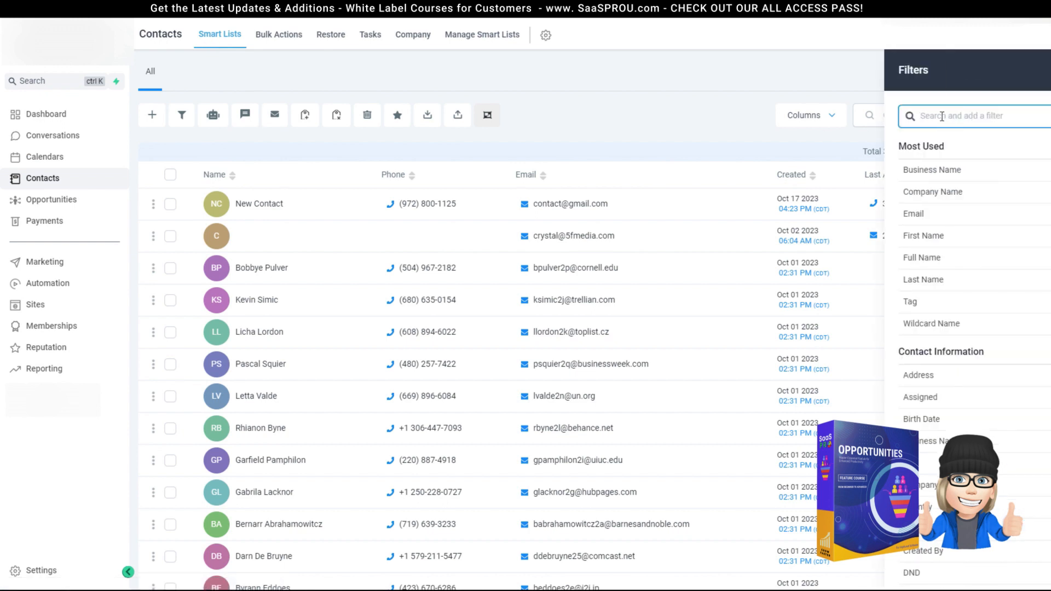
text(sour)
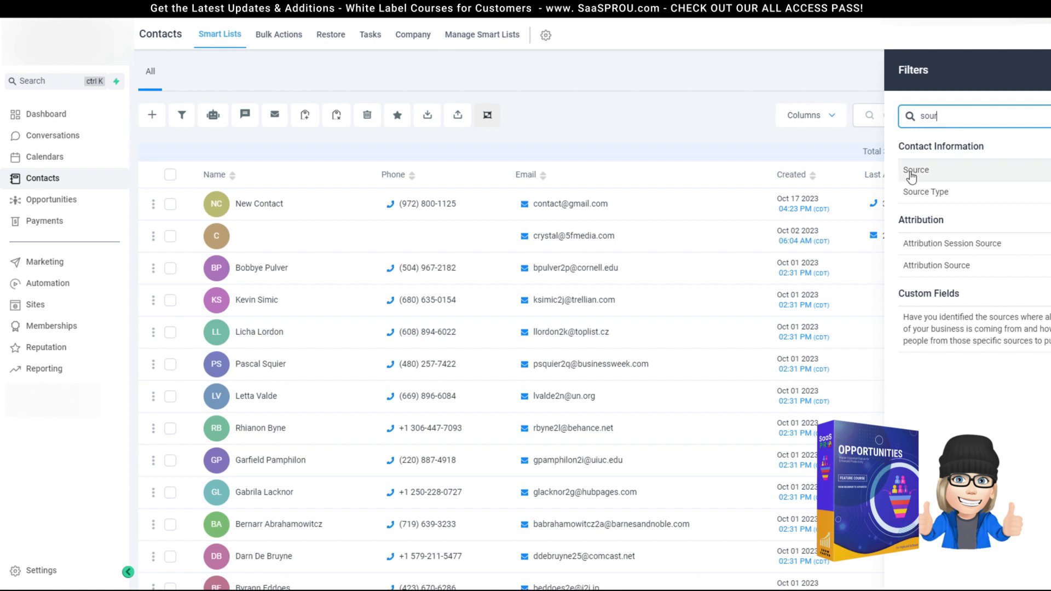
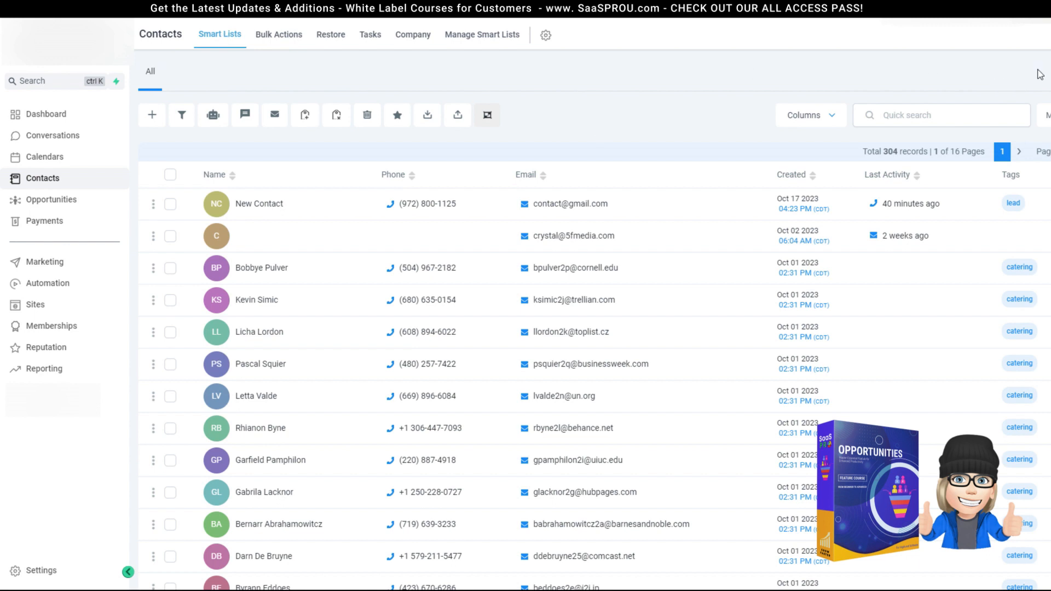
Step: Open the New Contact record, collapse its details to see its lost opportunity, then open Workflows
click(262, 203)
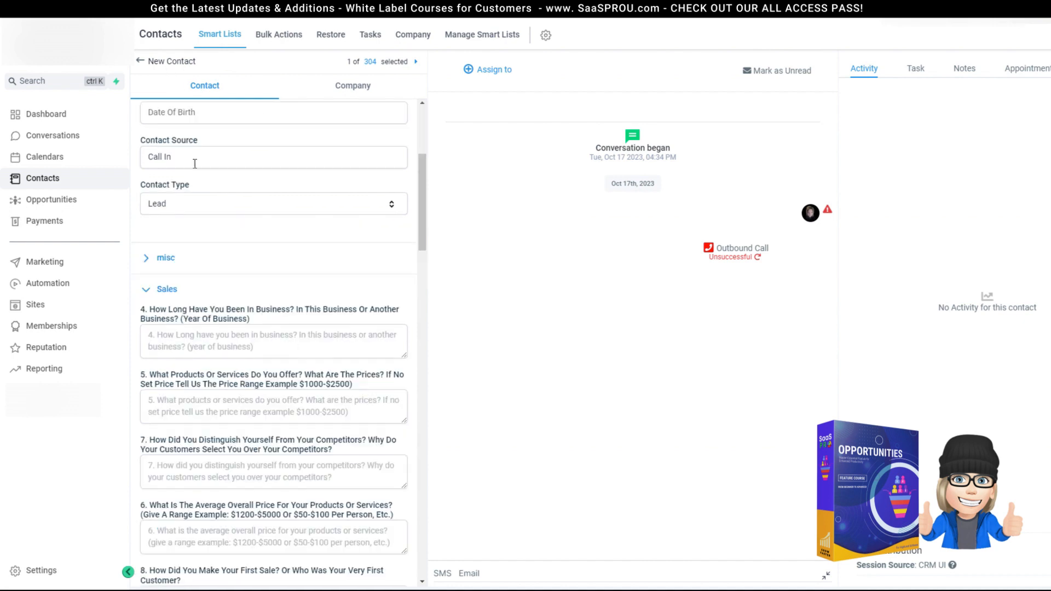
scroll(252, 306, up, 3)
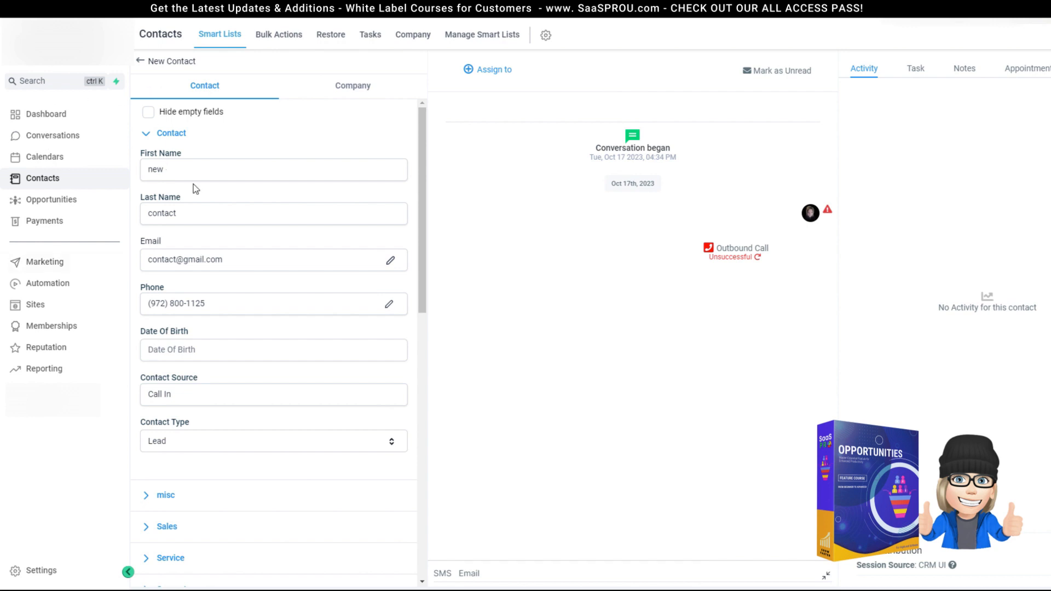
click(146, 138)
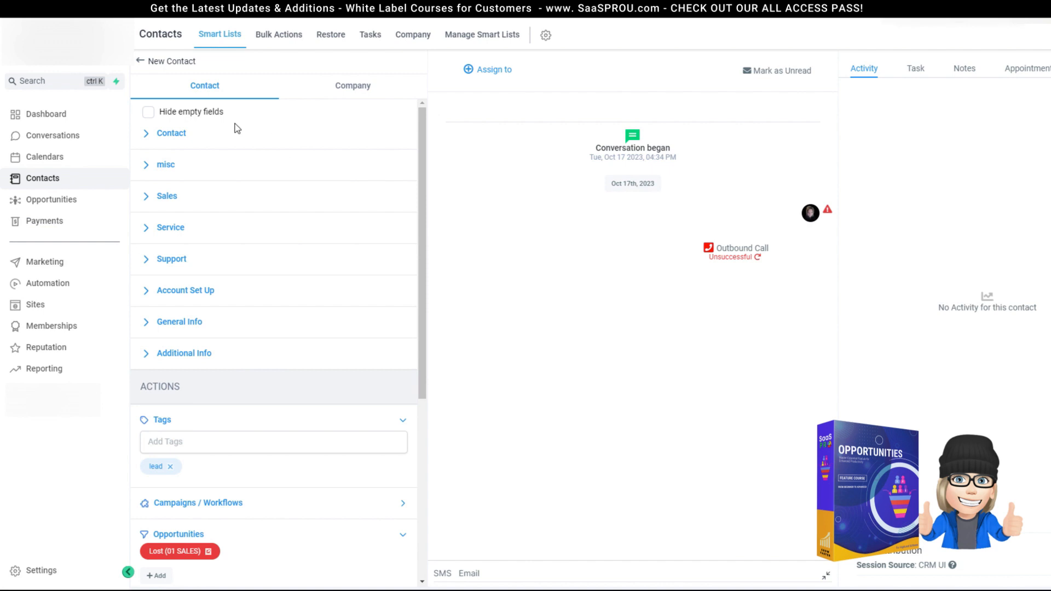
click(73, 284)
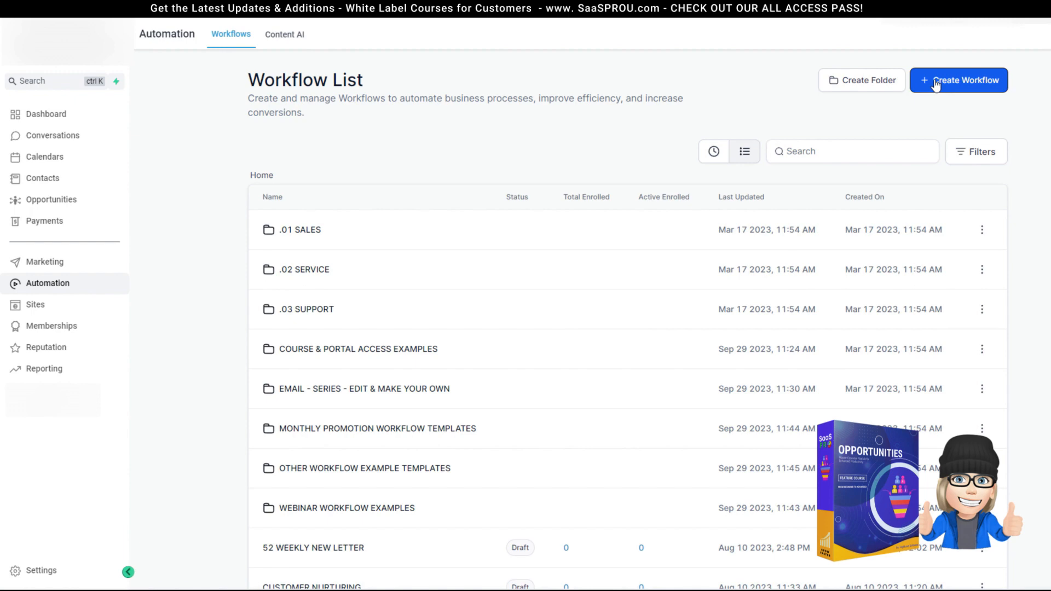
Step: Create a new workflow with an Opportunity Changed trigger filtered to the 01 SALES pipeline
click(930, 84)
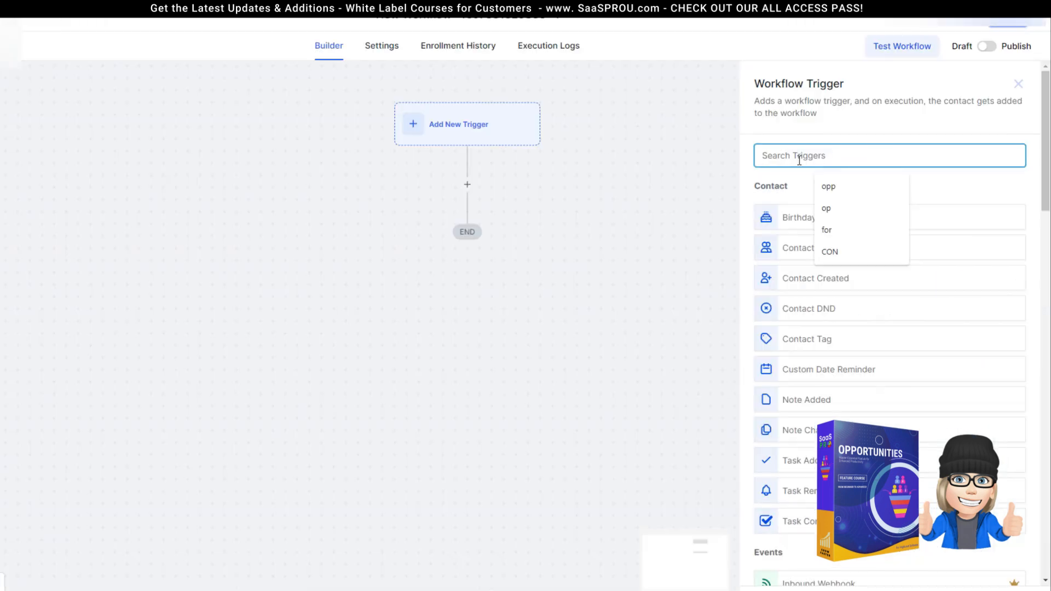
text(opp)
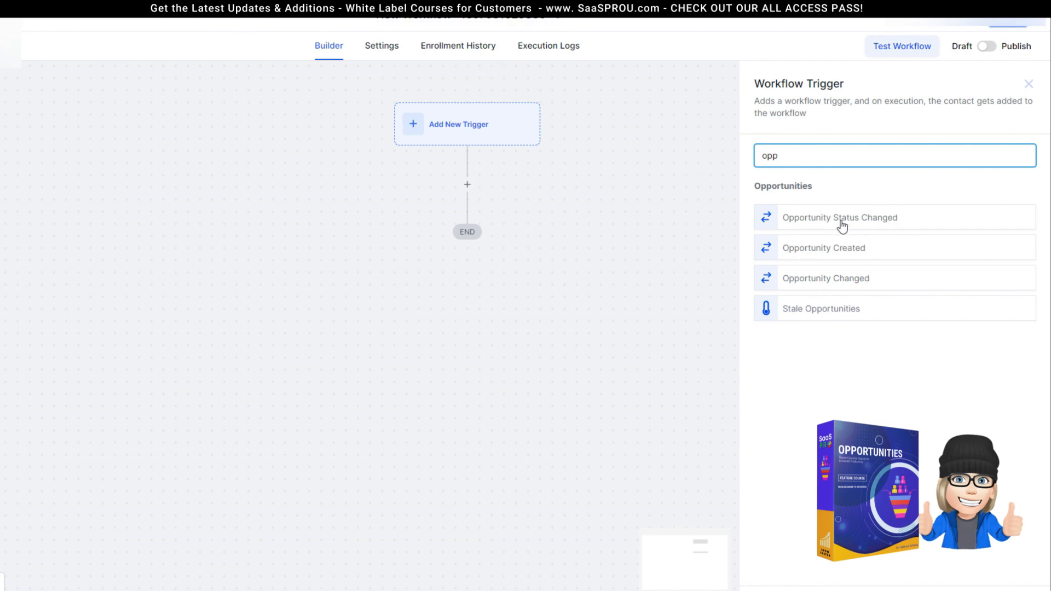
click(830, 288)
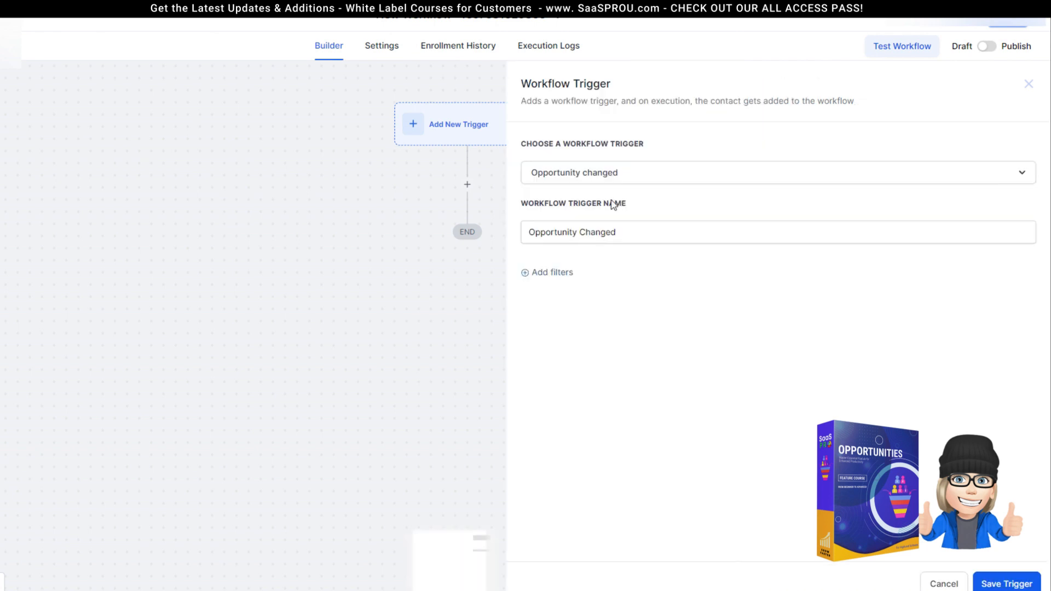
click(548, 272)
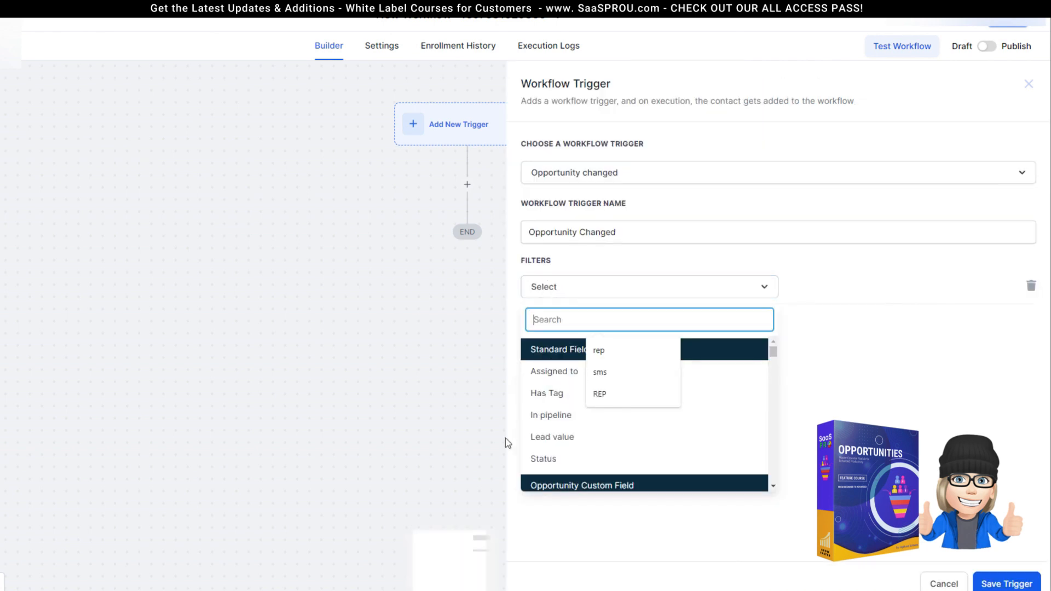
click(555, 422)
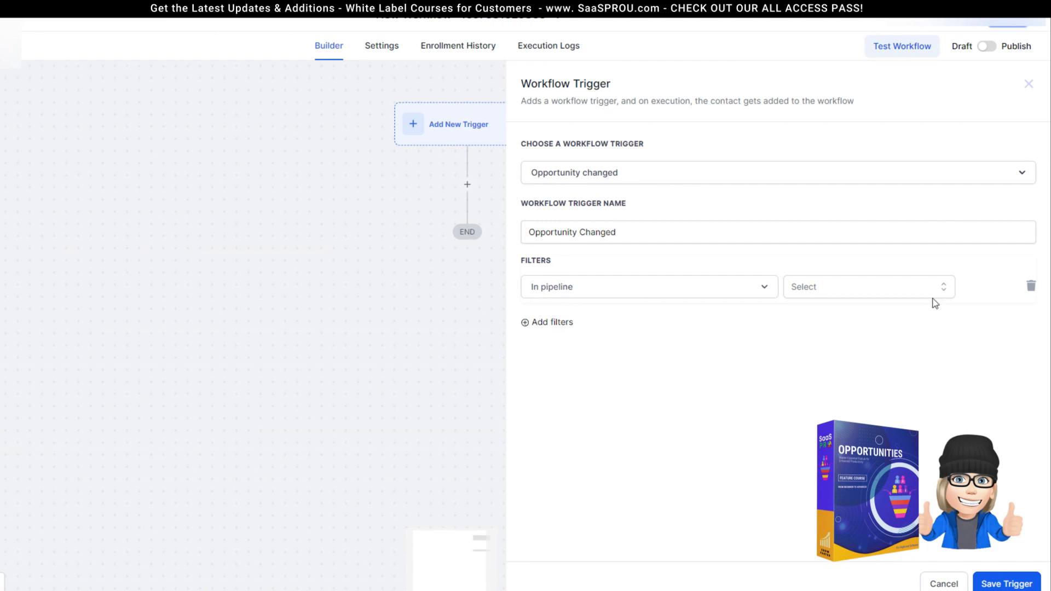
click(916, 293)
click(828, 345)
Step: Switch the filter to opportunity status Is, review the status values, and close the trigger unsaved
click(545, 291)
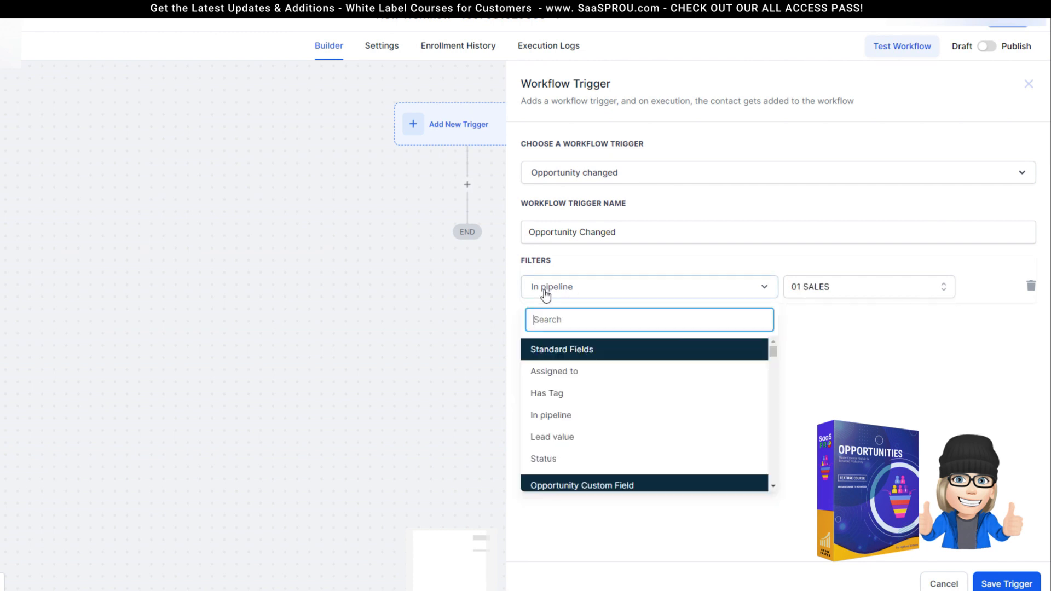
click(546, 460)
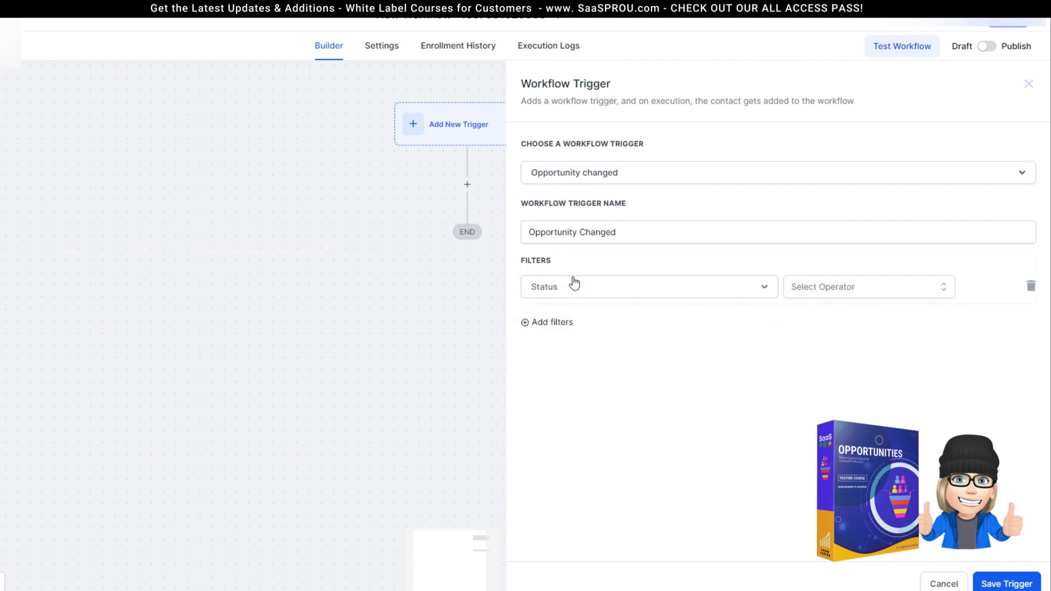
click(911, 287)
click(838, 315)
click(961, 298)
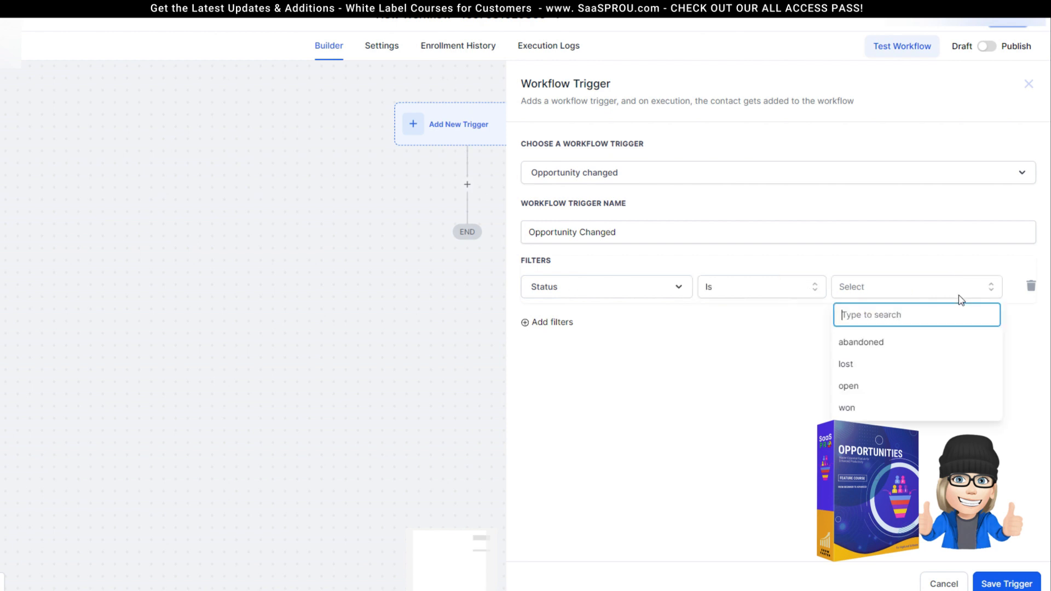
click(1028, 84)
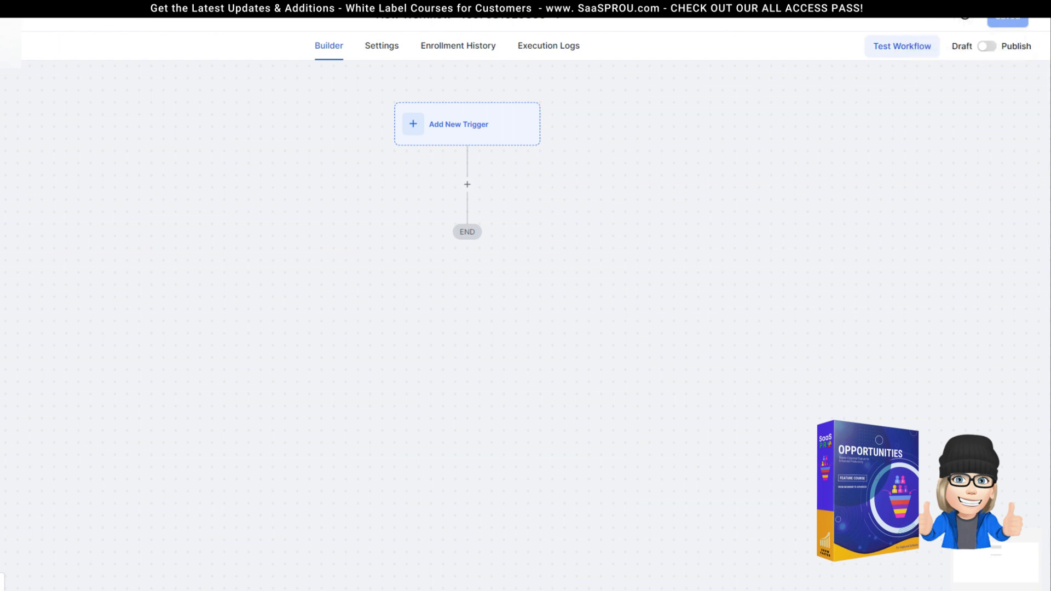
Step: Leave the unsaved builder and start another new workflow from scratch
click(126, 6)
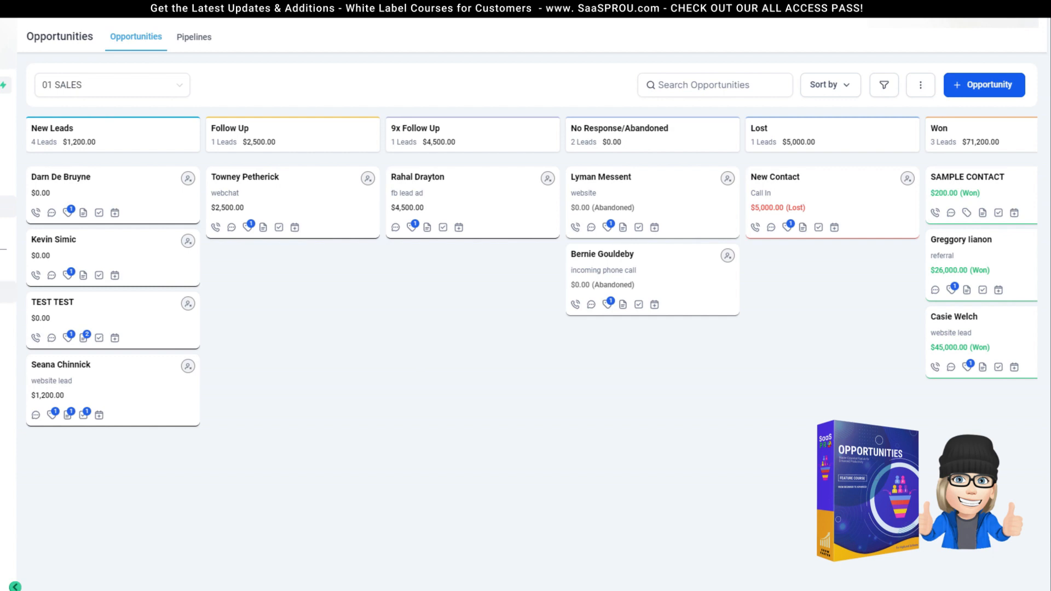
click(7, 292)
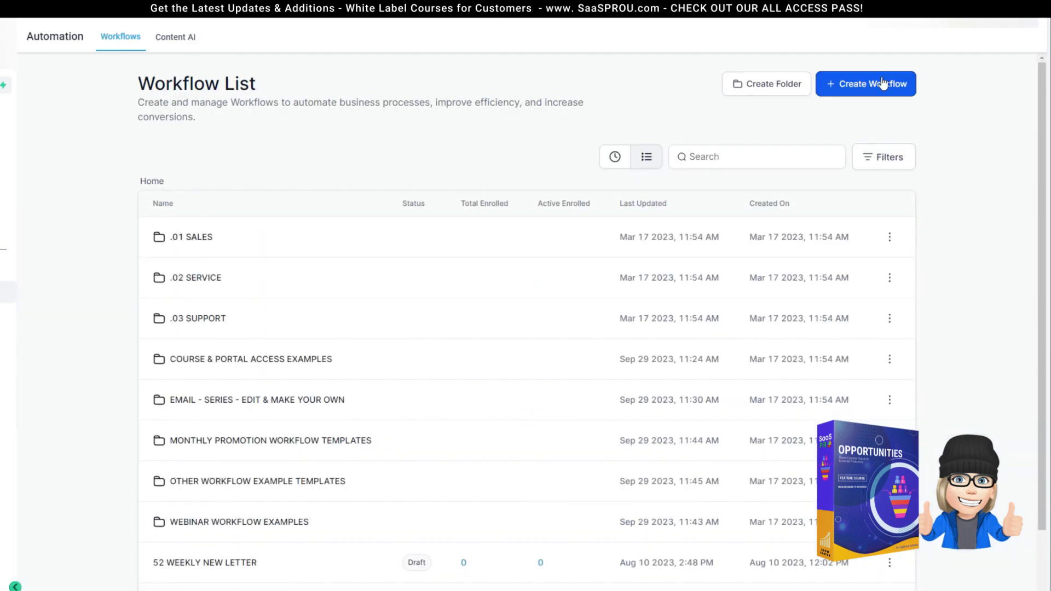
click(883, 83)
click(320, 261)
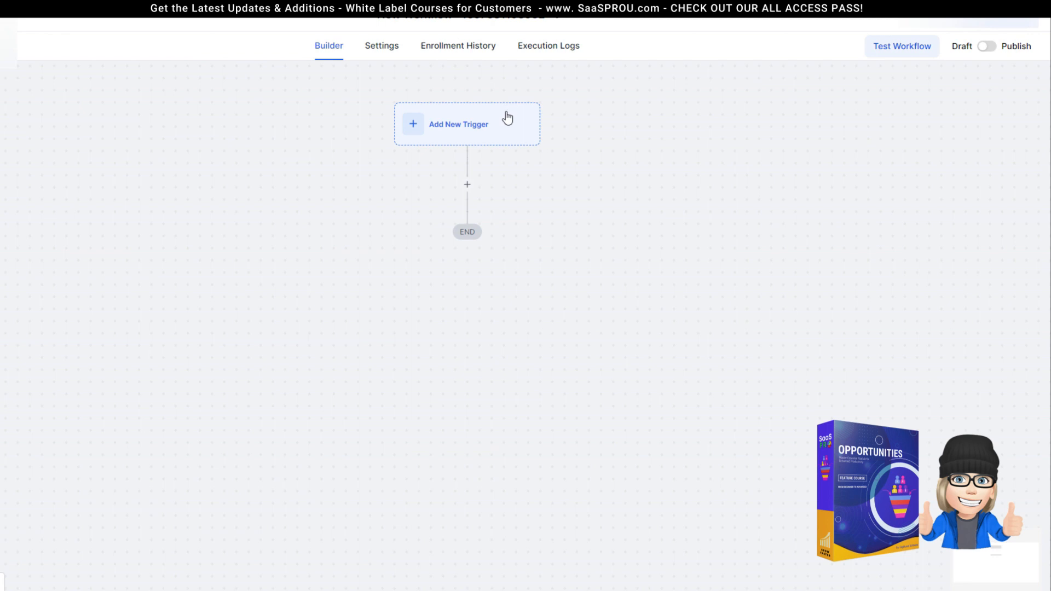
Step: Add a Form Submitted trigger filtered to the 'WEBSITE - Contact Us' form and save it
click(479, 131)
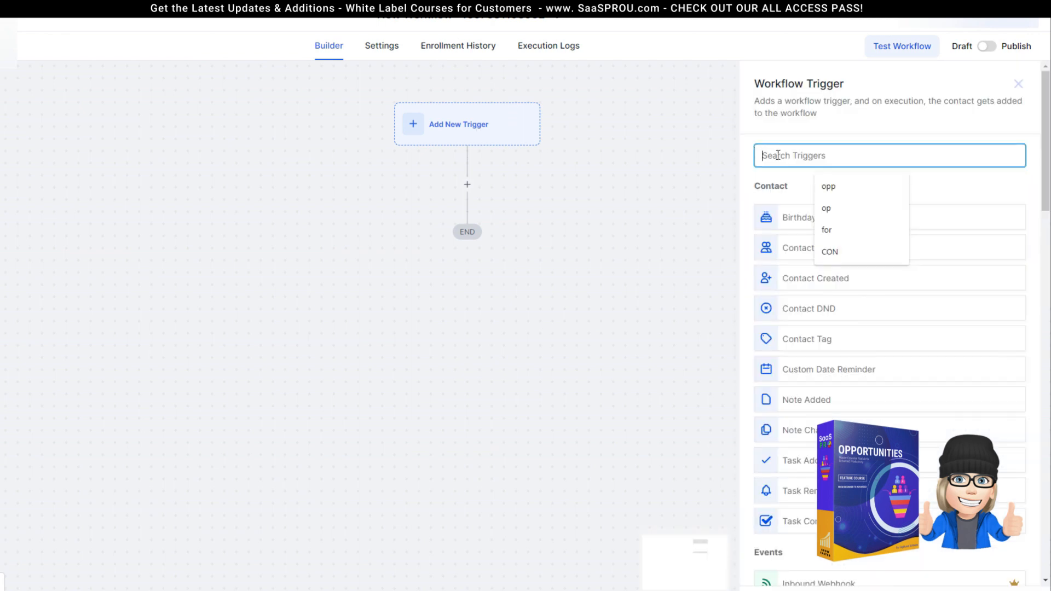
text(form)
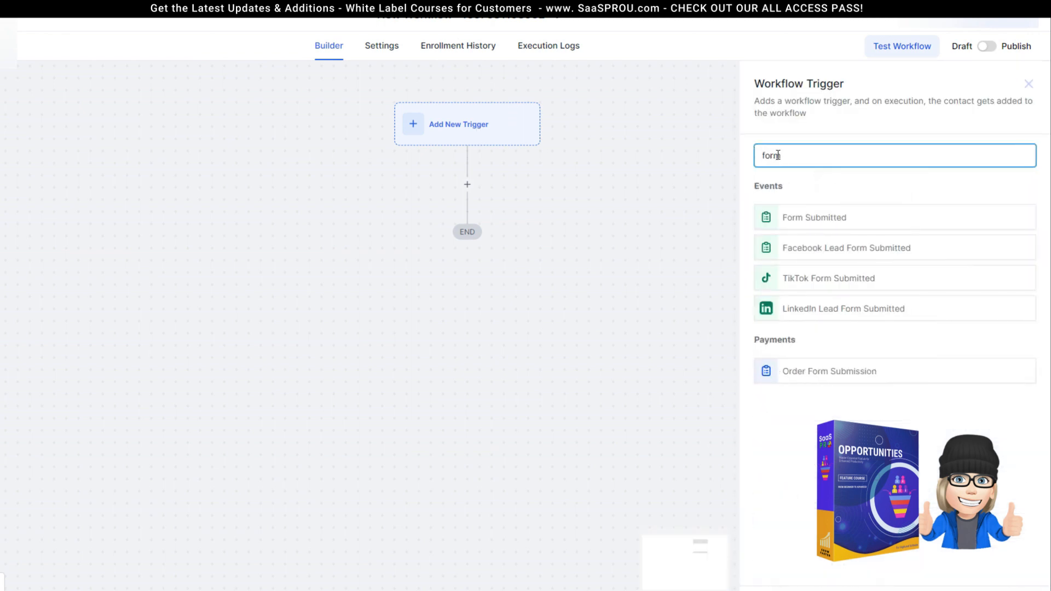
click(809, 218)
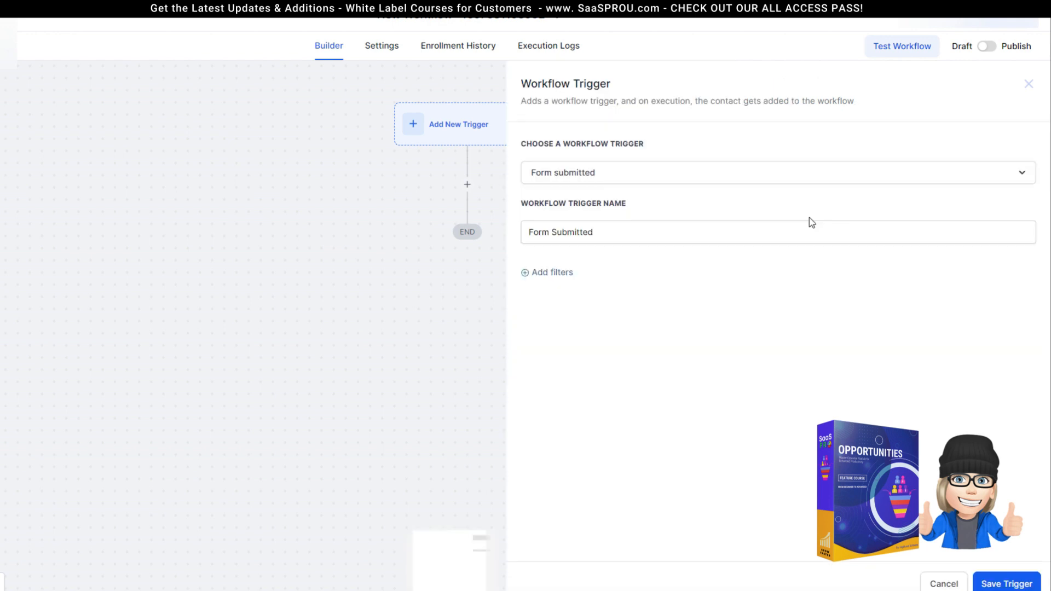
click(562, 279)
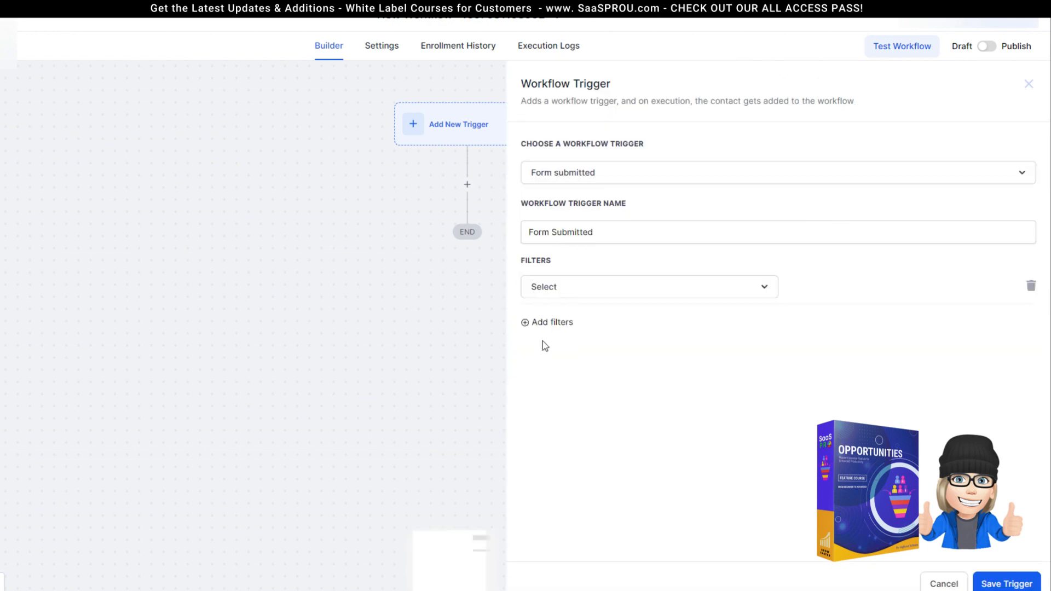
click(575, 293)
click(536, 378)
click(830, 285)
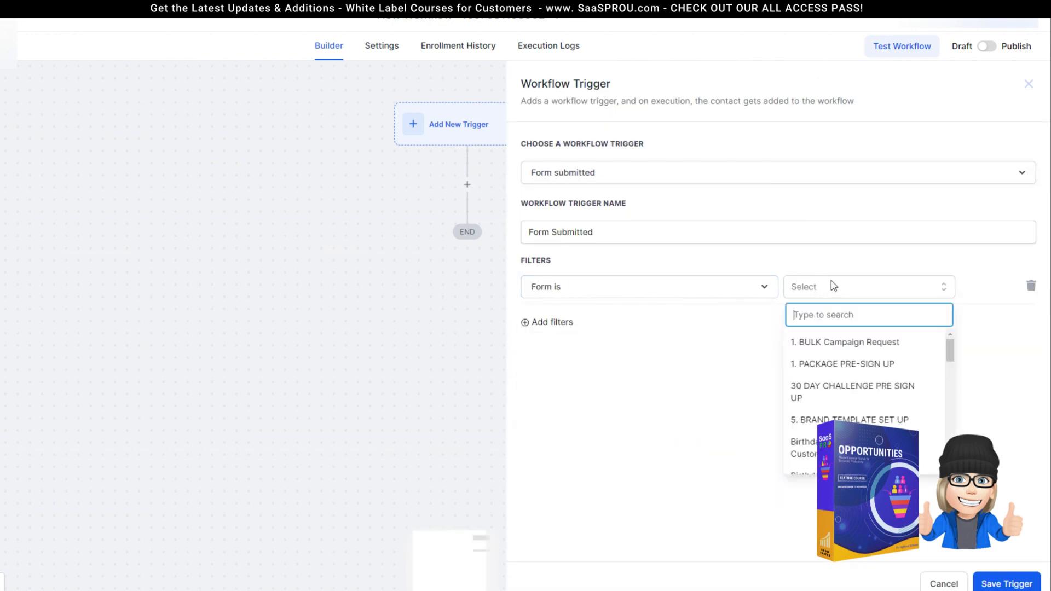
text(web)
click(851, 398)
click(1006, 584)
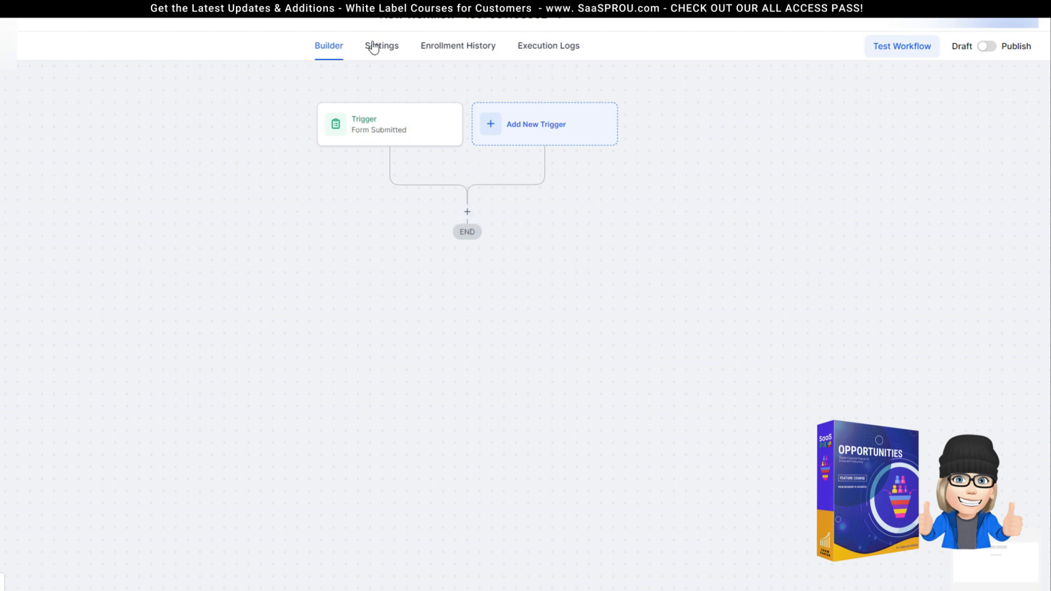
Step: Add a Create Or Update Opportunity action targeting the 01 SALES pipeline's New Leads stage
click(465, 212)
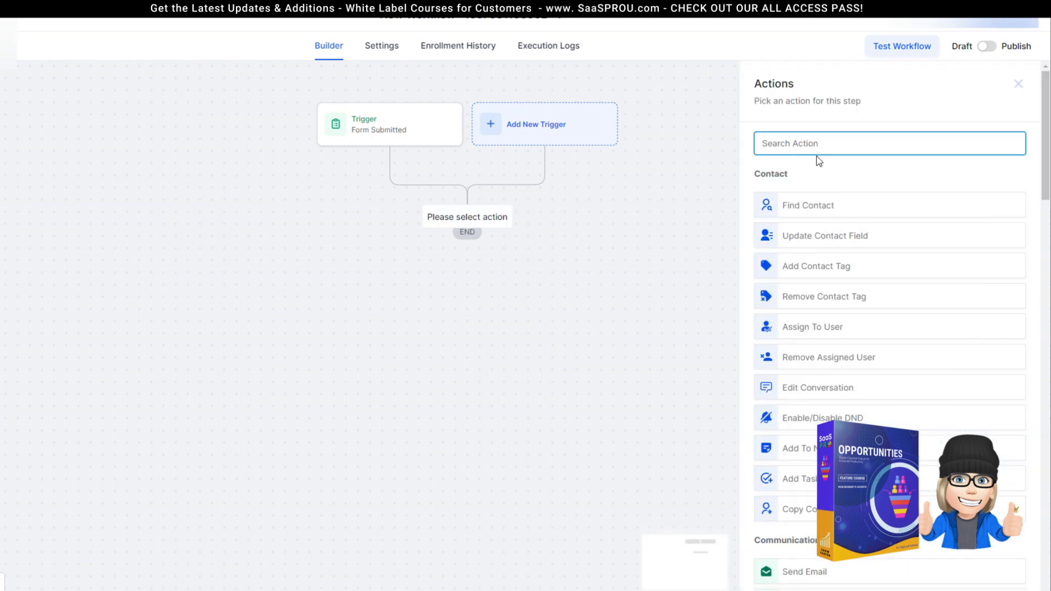
text(opp)
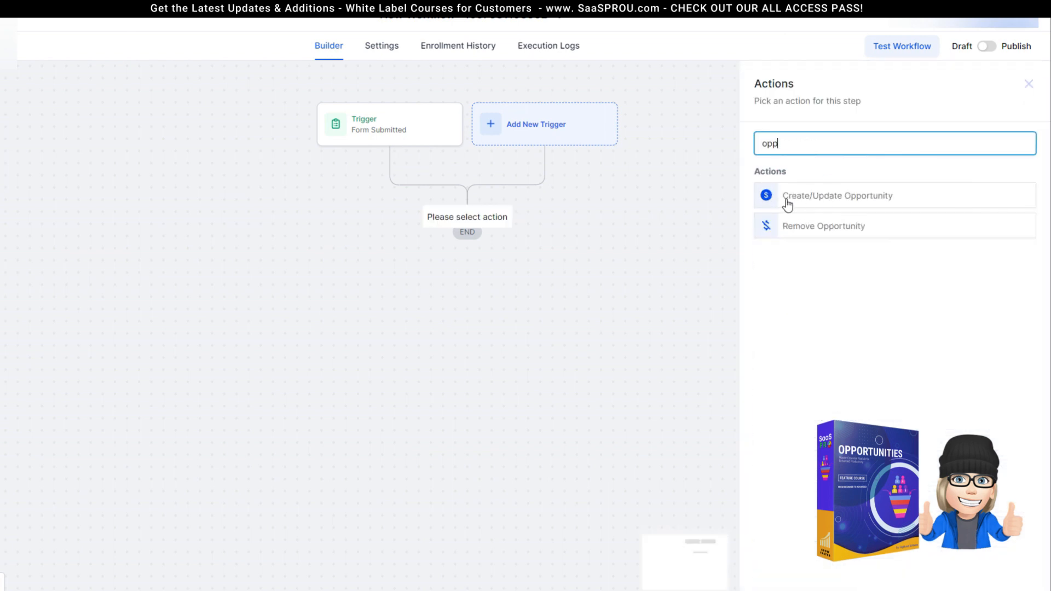
click(874, 199)
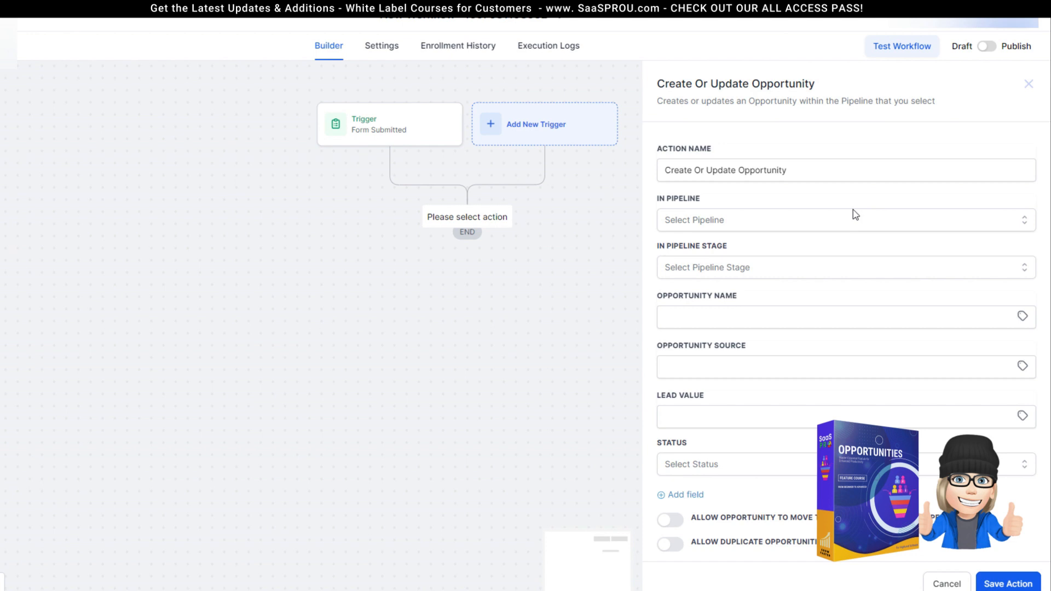
click(698, 223)
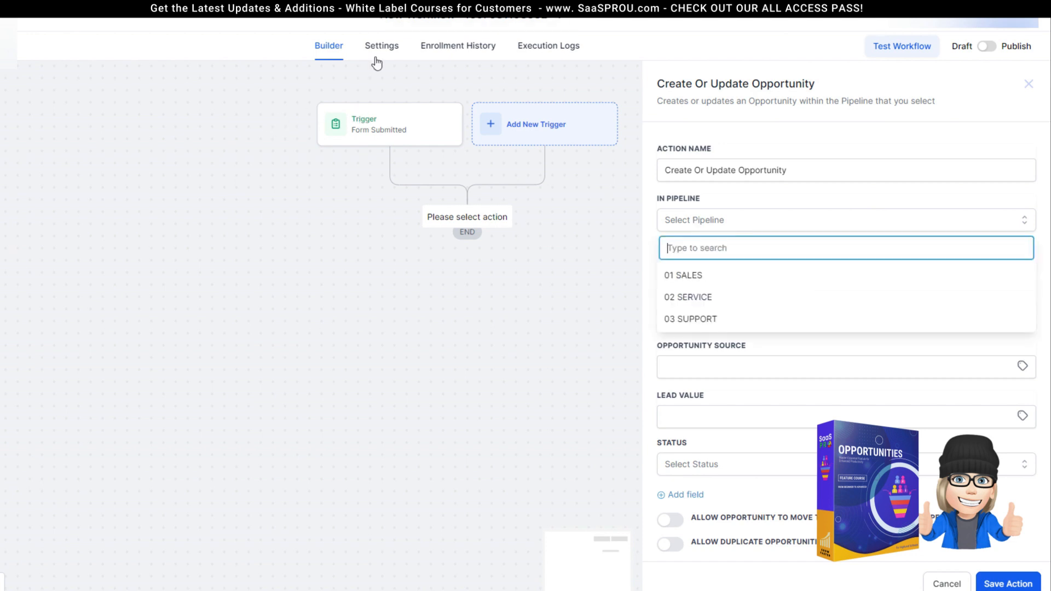
click(701, 276)
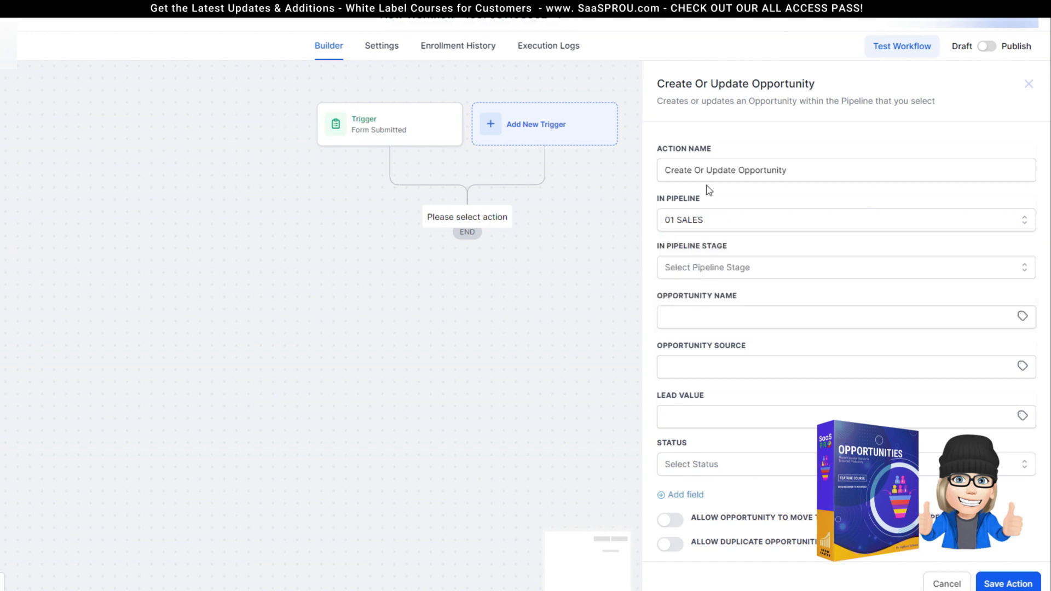
click(676, 273)
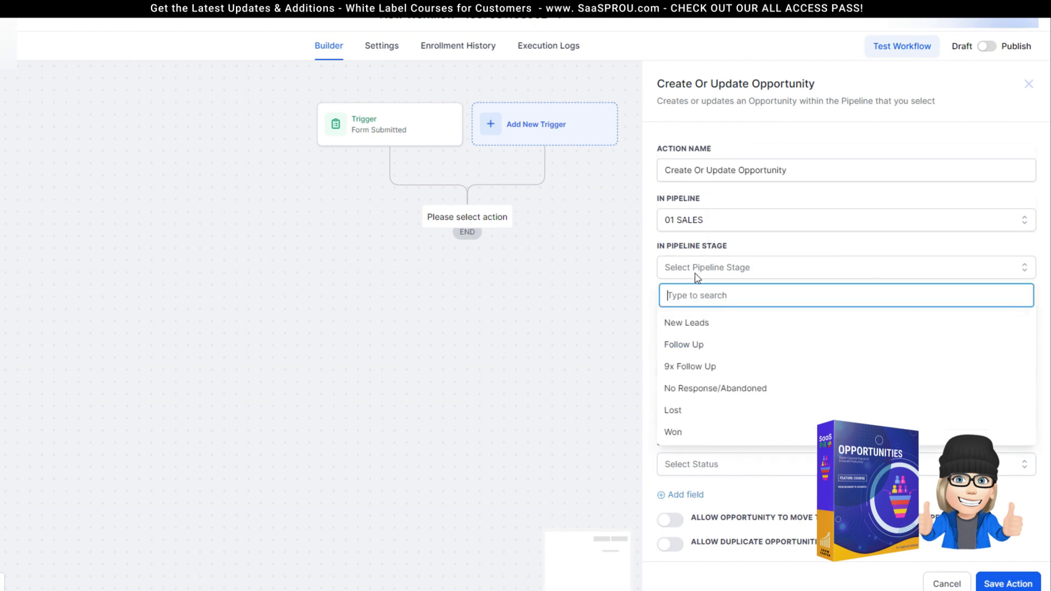
click(691, 325)
Step: Name the opportunity {{contact.name}} and set its source to 'website'
click(696, 317)
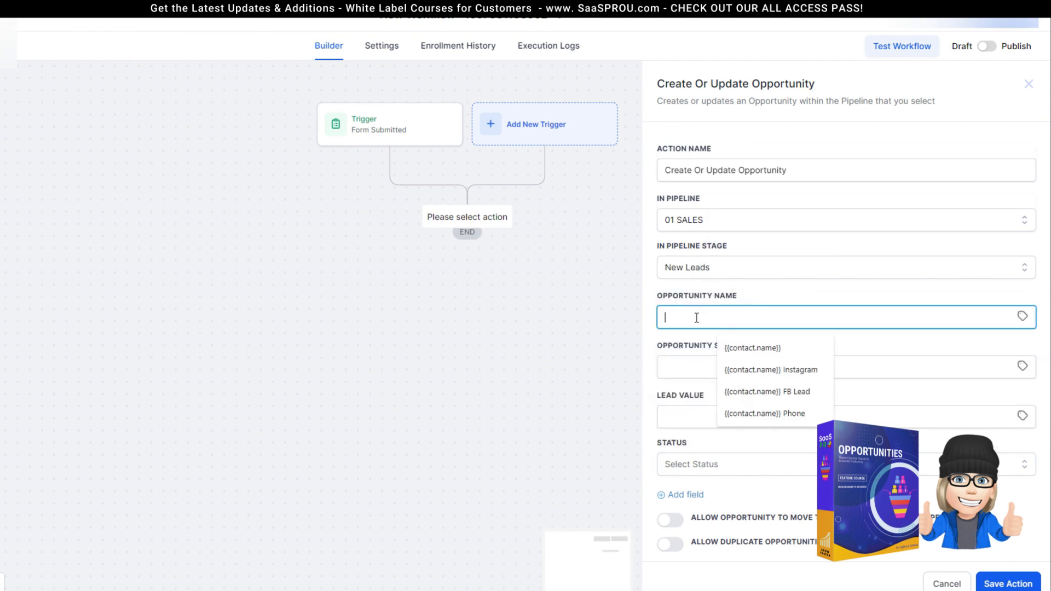
click(749, 348)
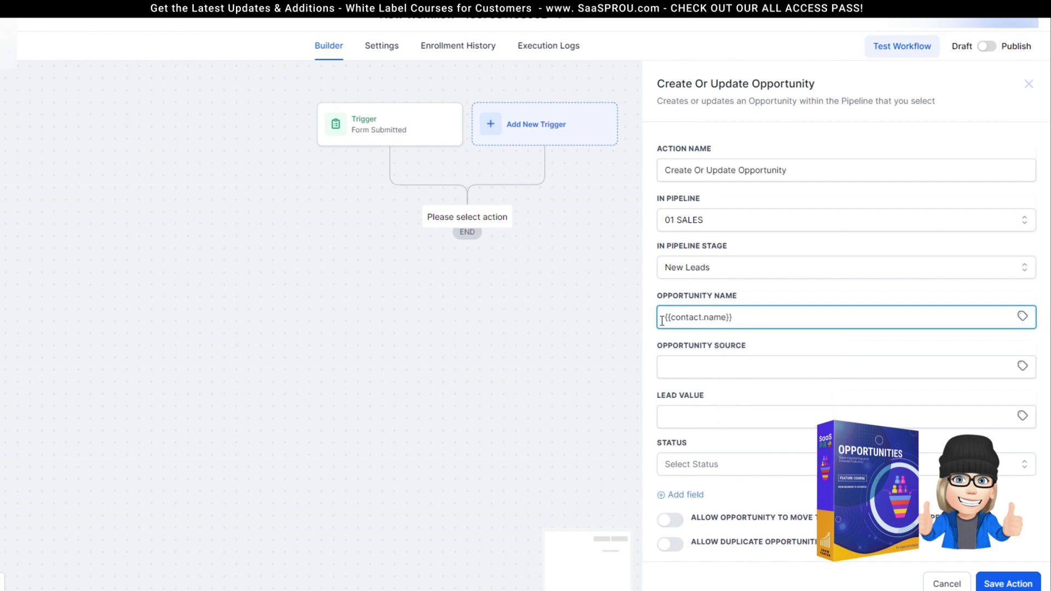
click(733, 318)
drag(732, 318, 649, 320)
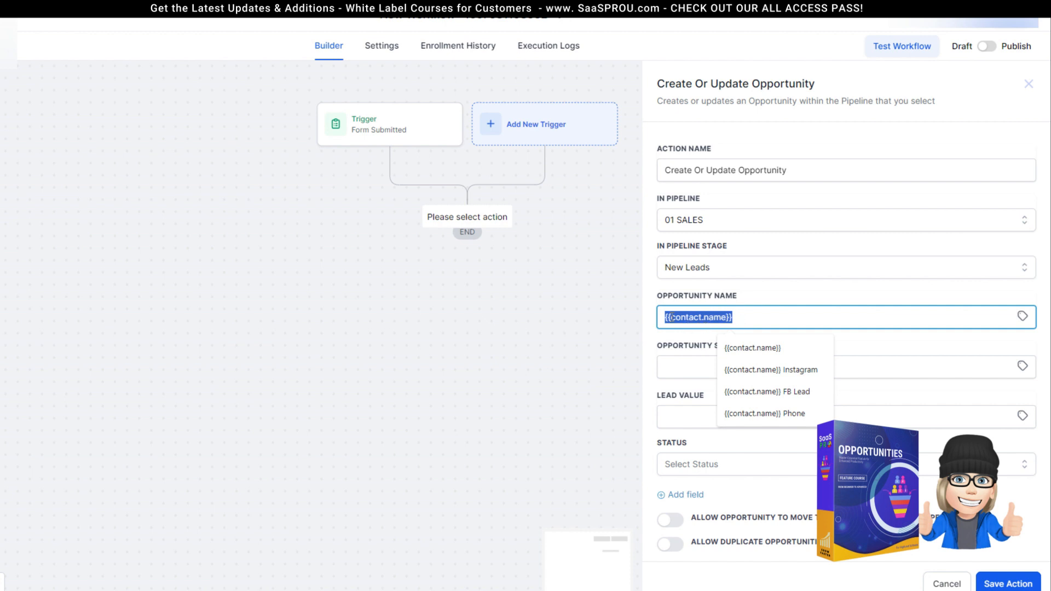
click(670, 367)
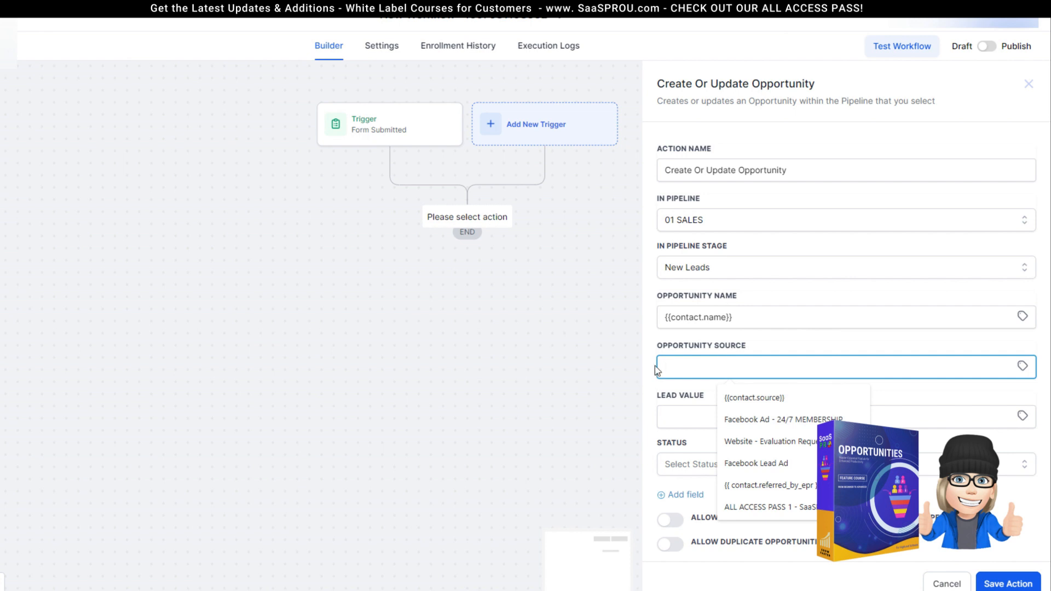
text(webbsite)
key(BackSpace)
key(BackSpace)
key(BackSpace)
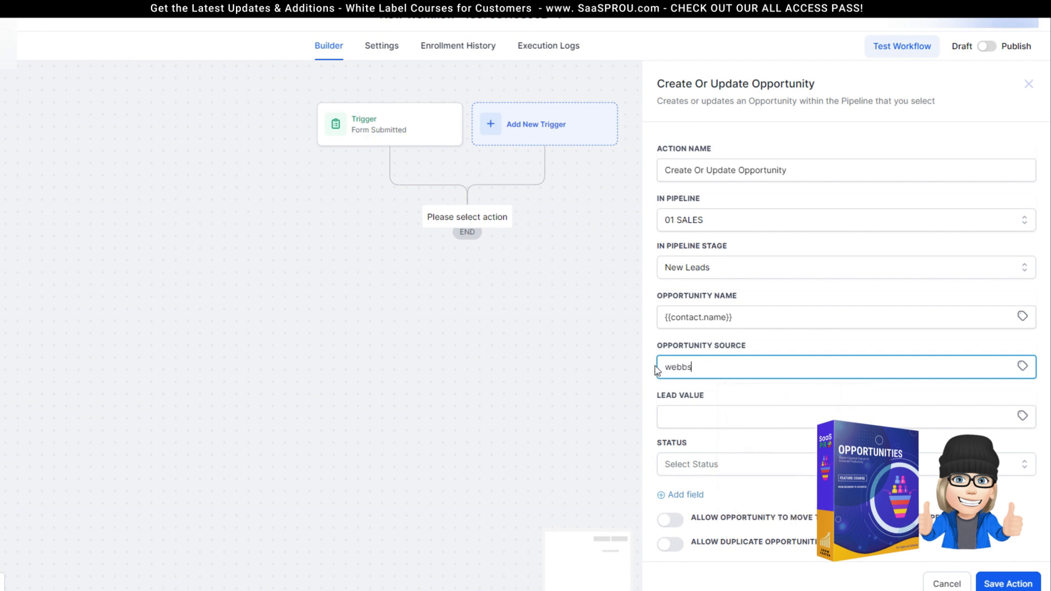
key(BackSpace)
key(BackSpace)
text(site)
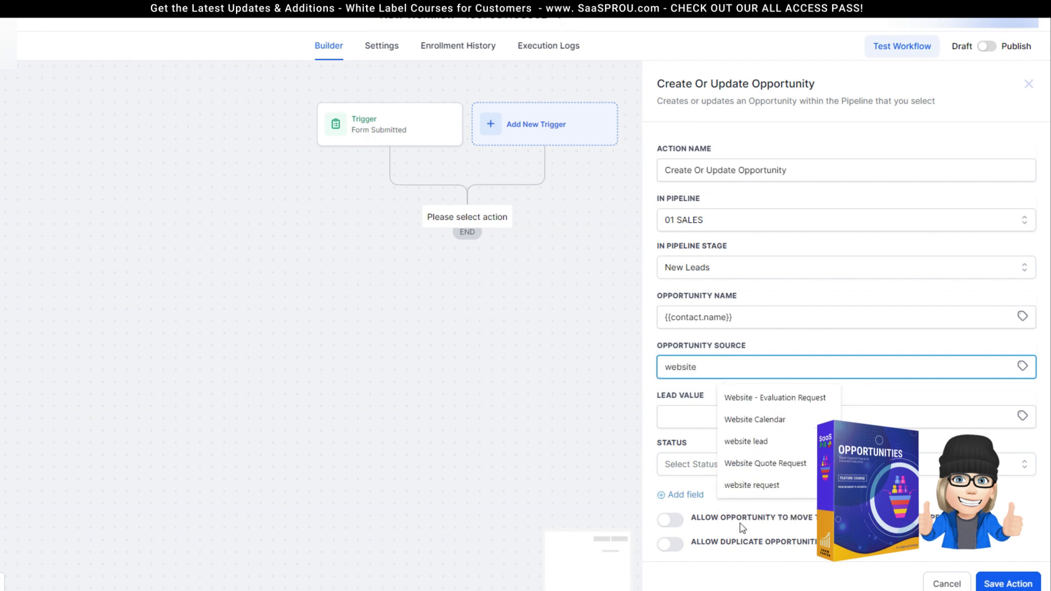
click(662, 398)
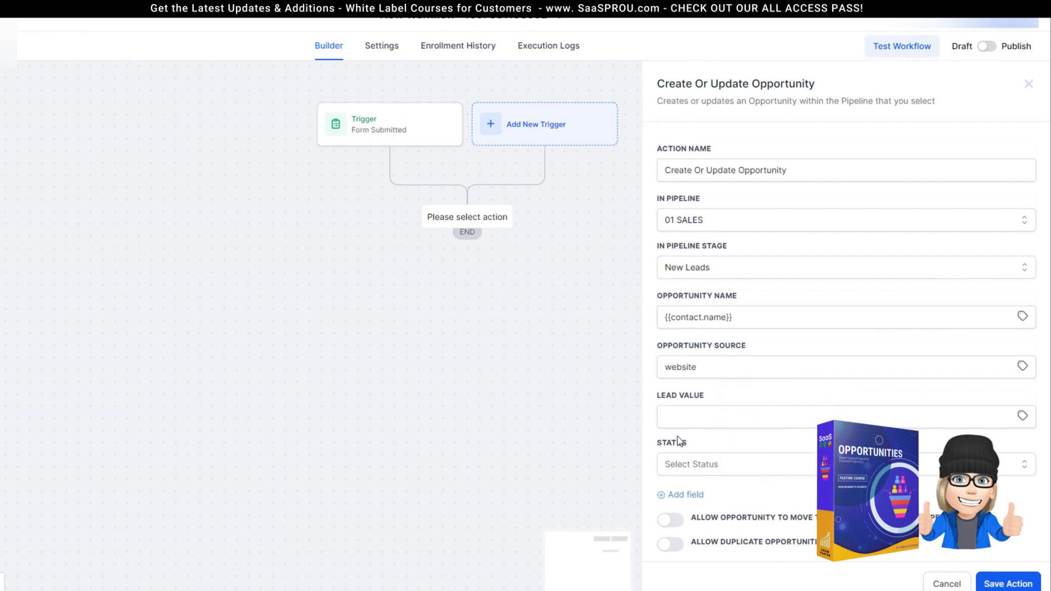
Step: Set the opportunity status to open, allow stage moves, and save the action
click(718, 465)
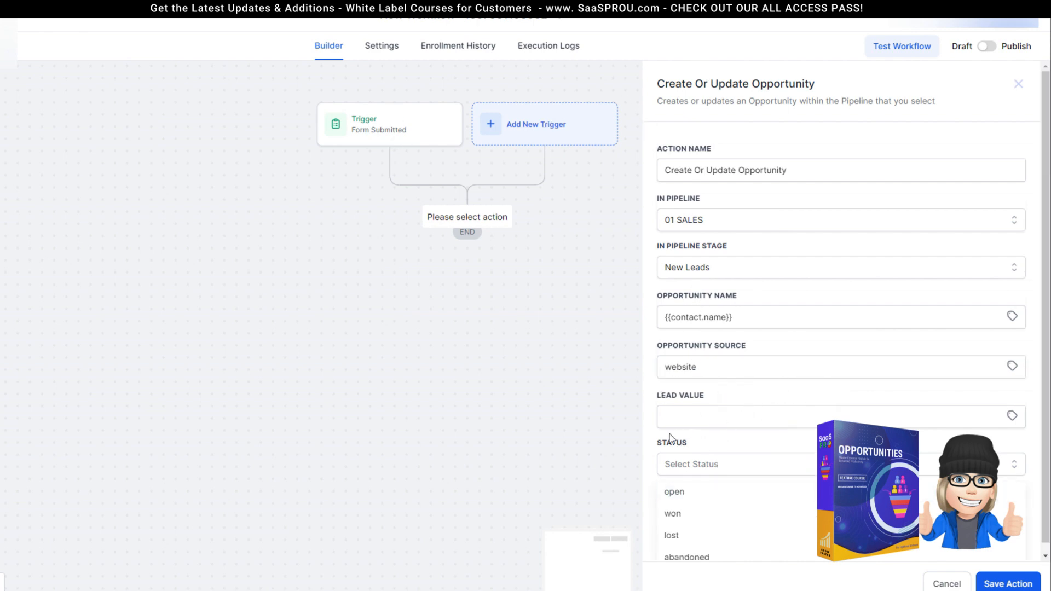
click(673, 493)
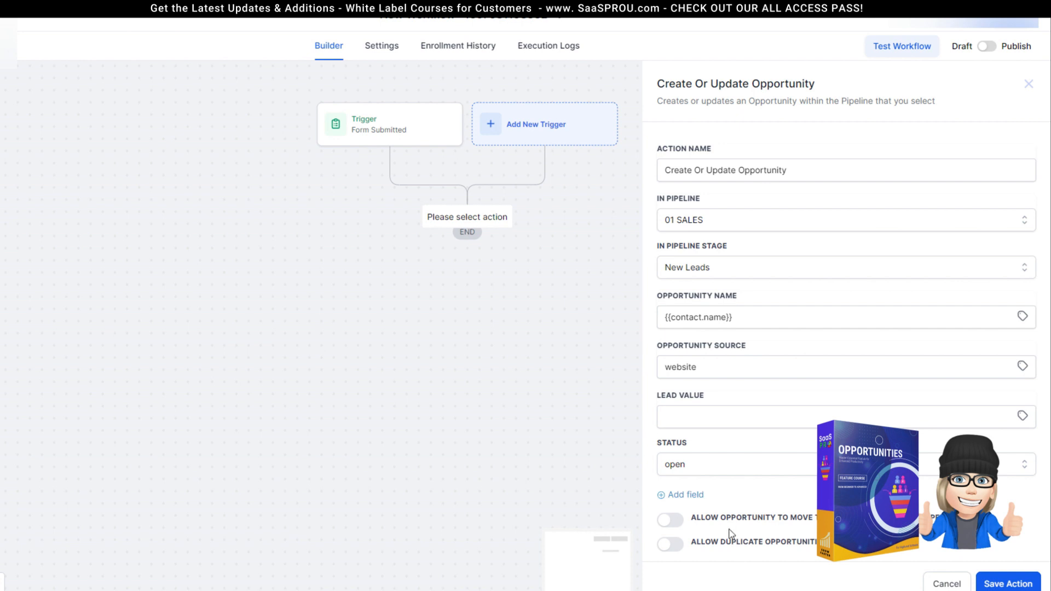
click(678, 521)
click(1010, 585)
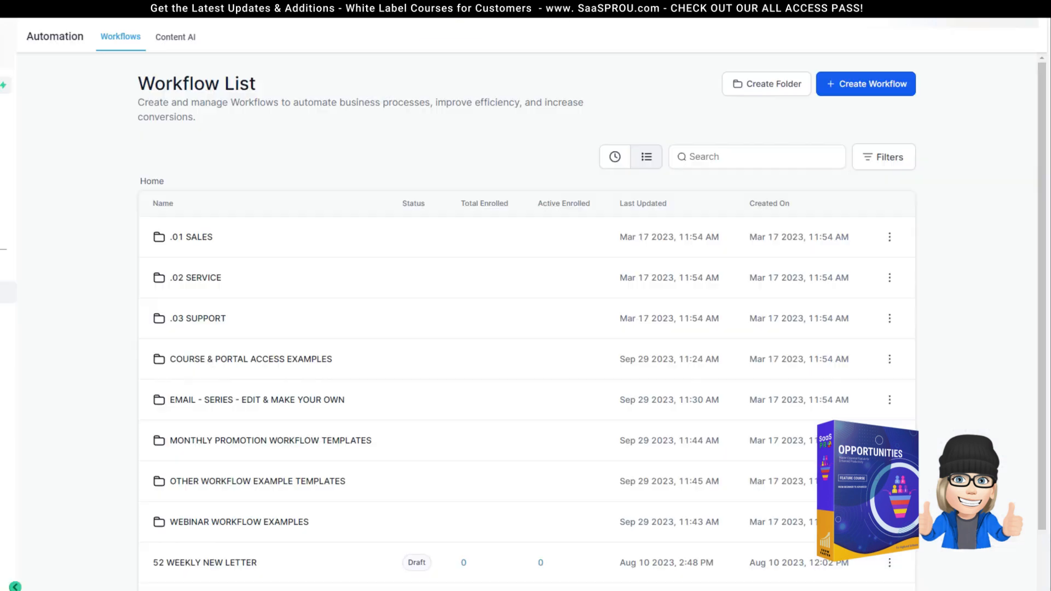
Step: Open the Opportunities board showing the 01 SALES pipeline with 4 New Leads worth $1,200.00
click(8, 210)
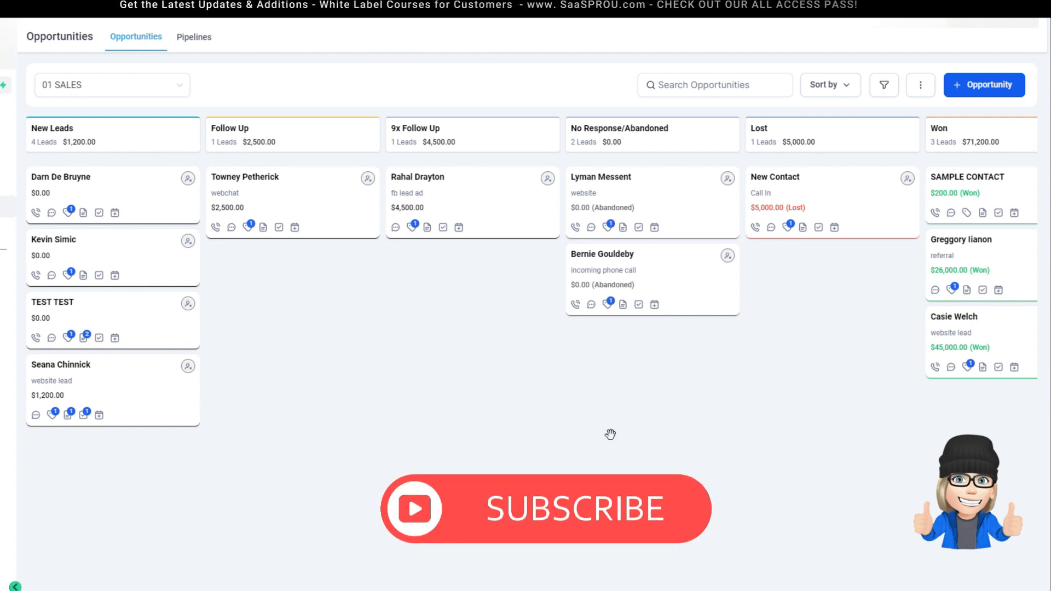
click(189, 49)
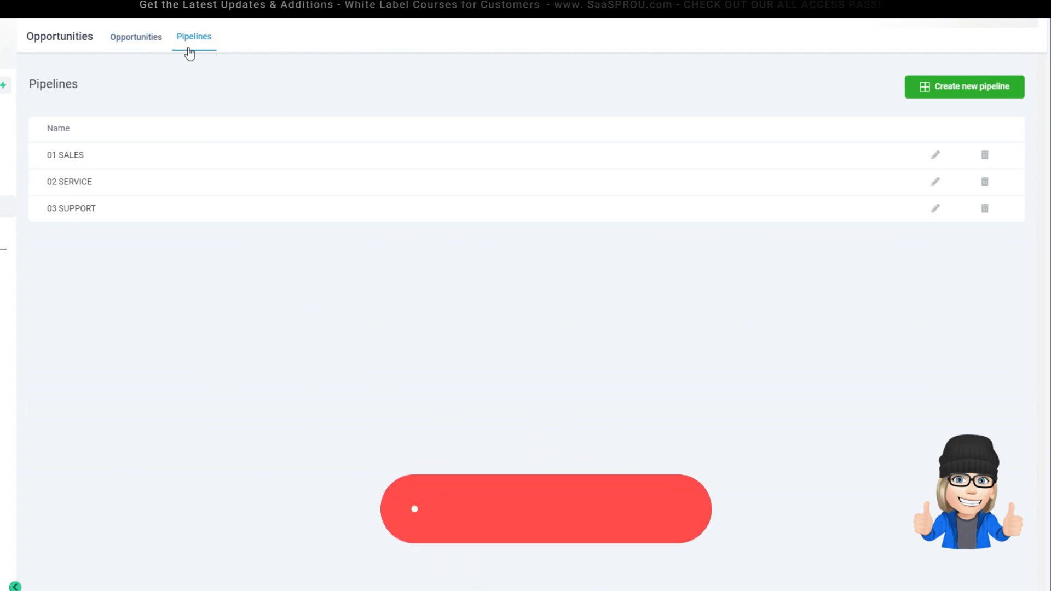
click(149, 39)
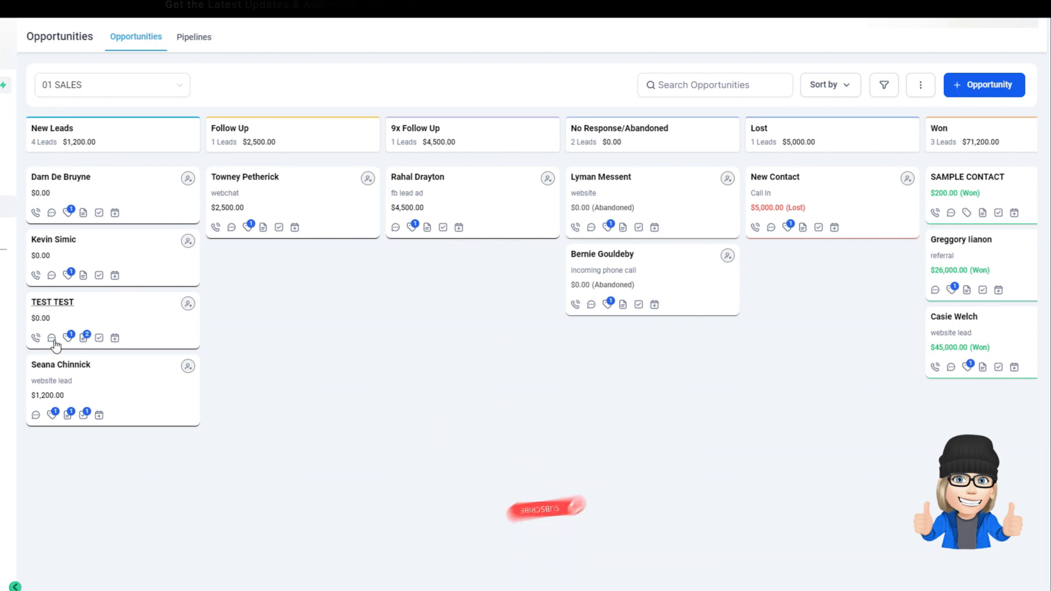